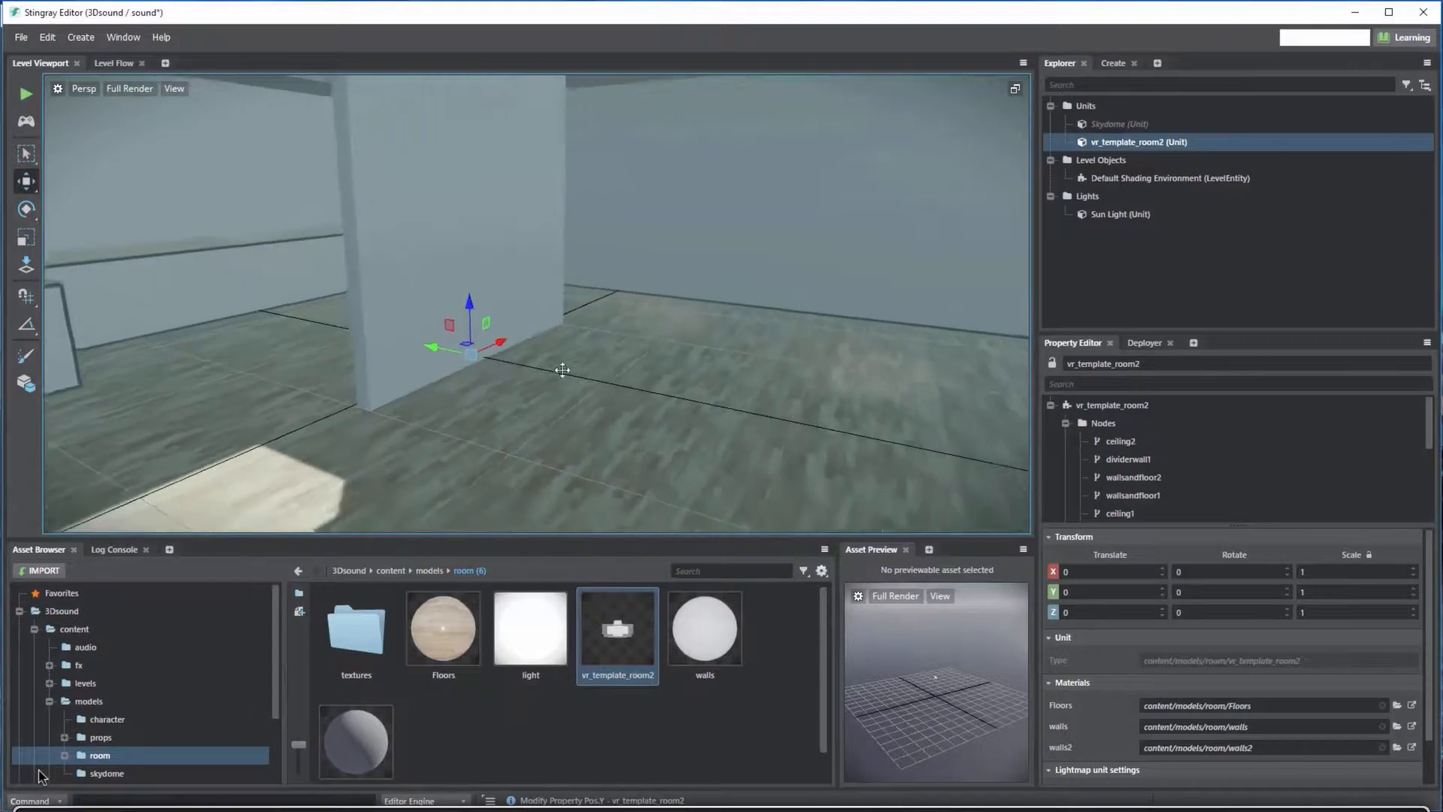
Place a Player Start on the open floor beyond the divider wall, at about X -0.05, Y -7.2.
middle_click_drag(773, 379, 682, 353, "alt")
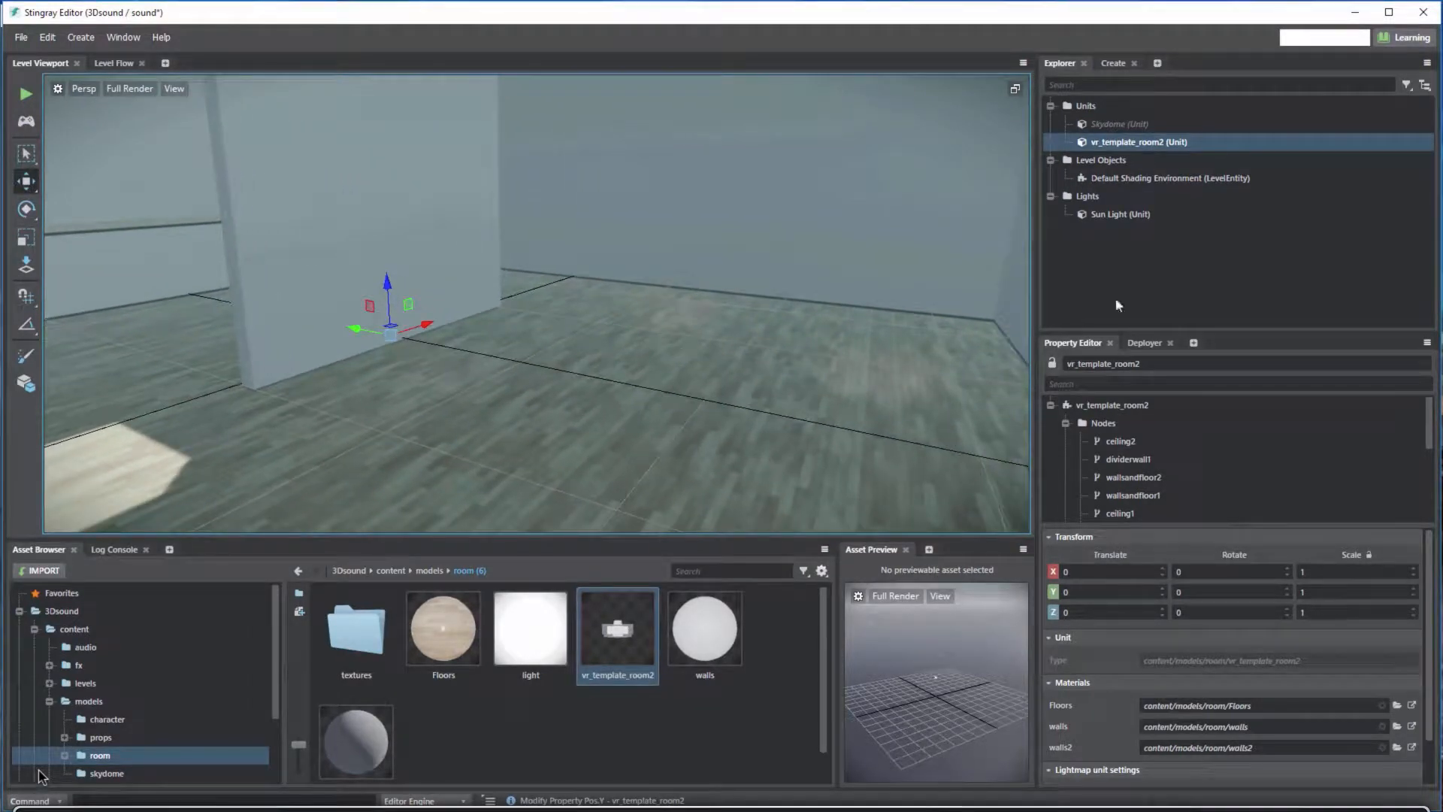
left_click(1113, 64)
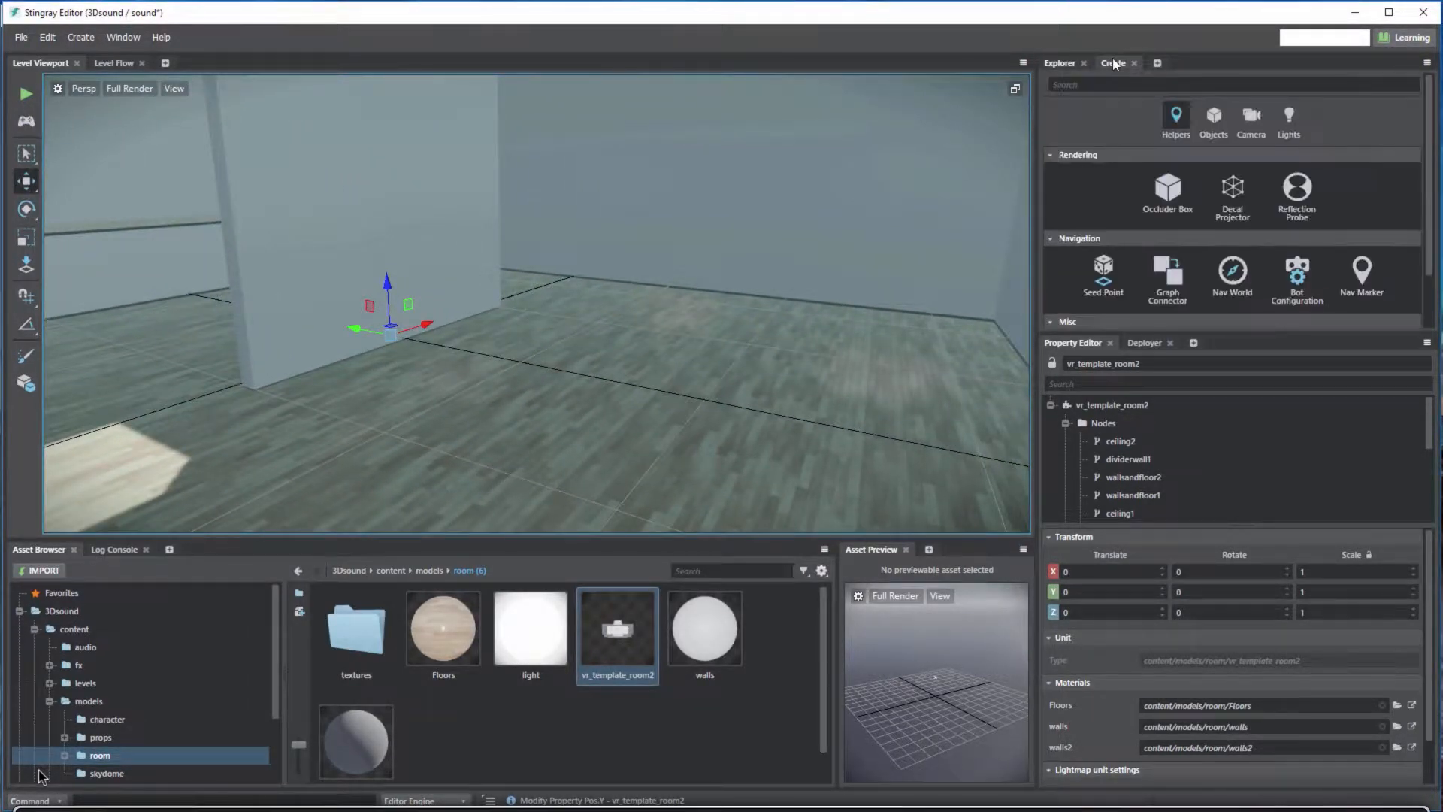
scroll(1256, 257, "down", 1)
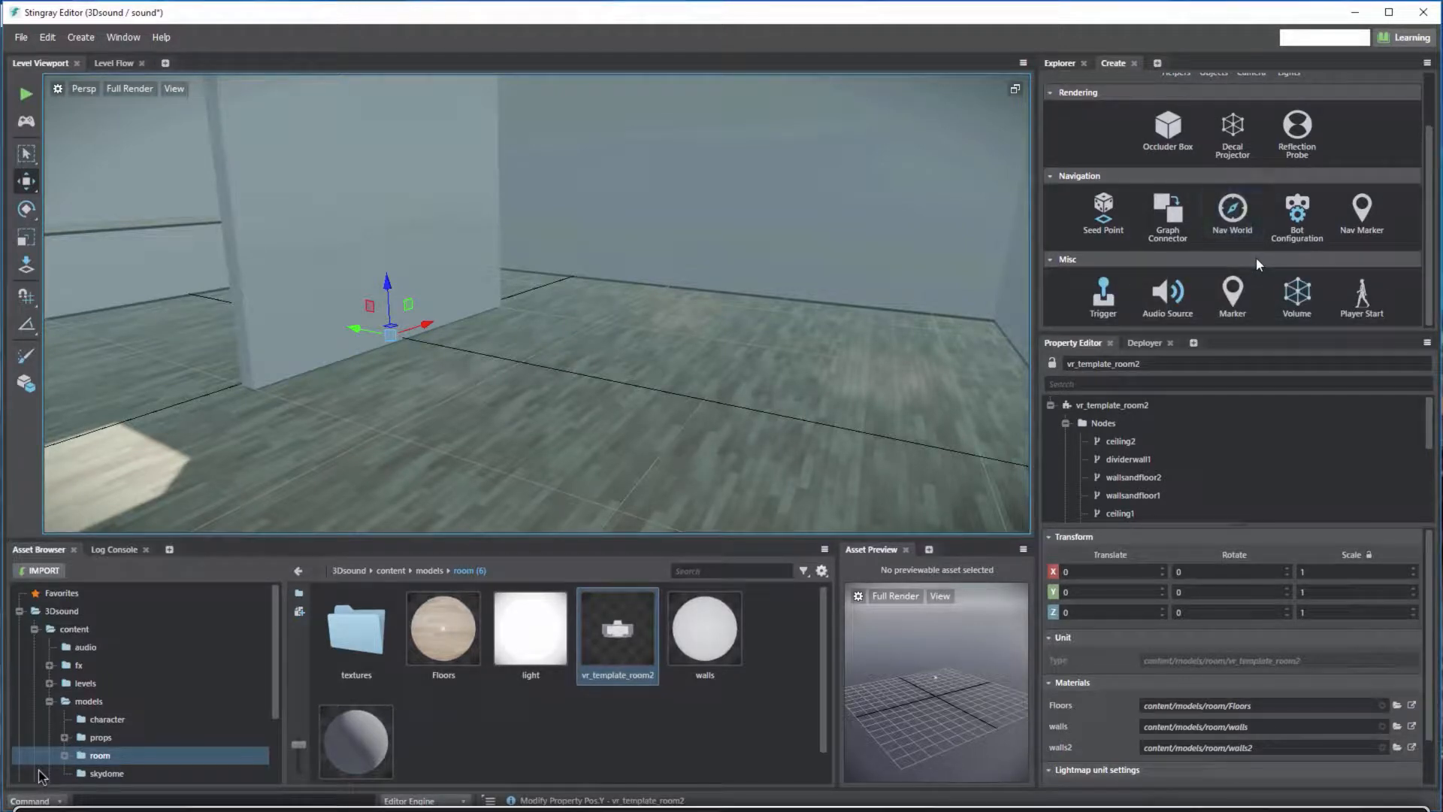
left_click(1364, 297)
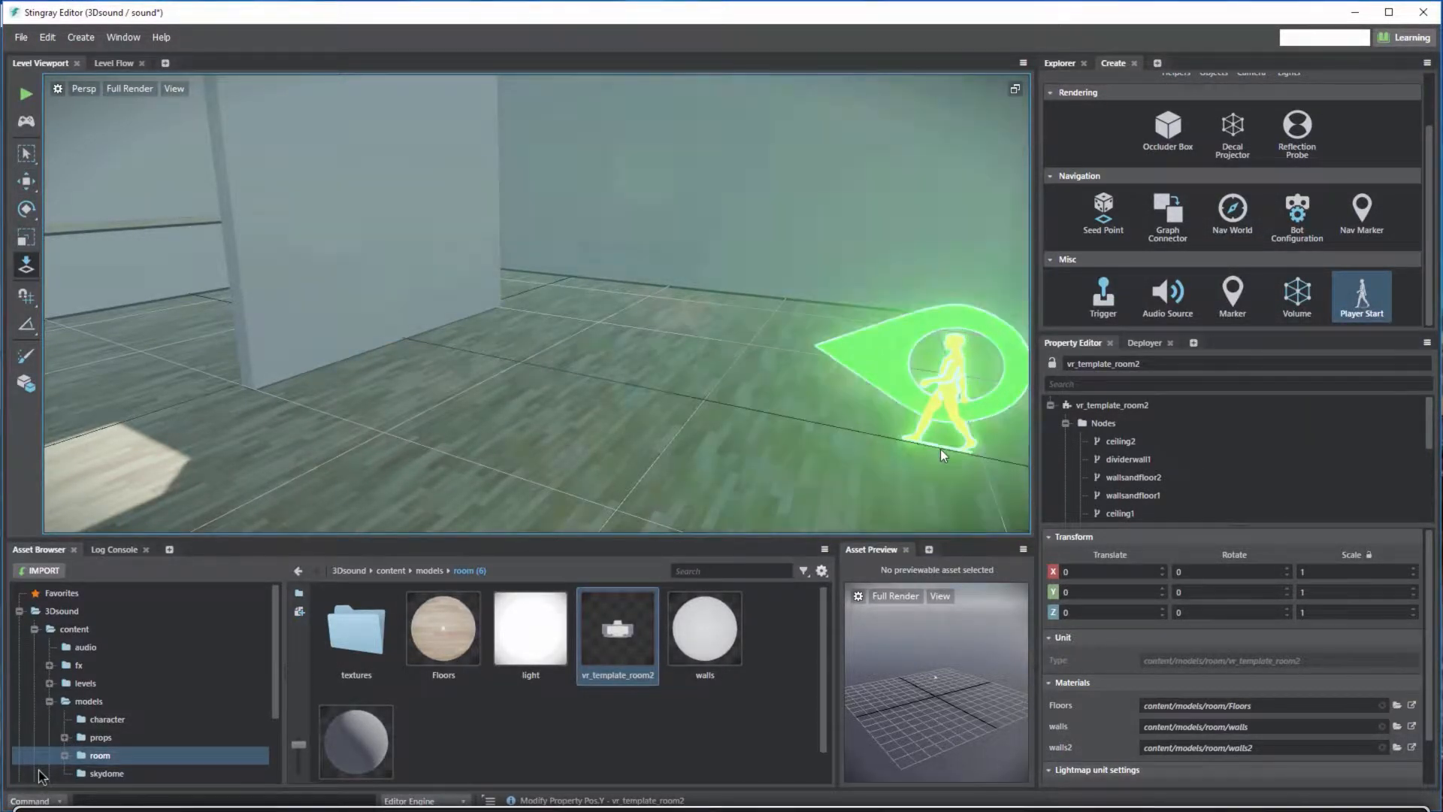
left_click(940, 449)
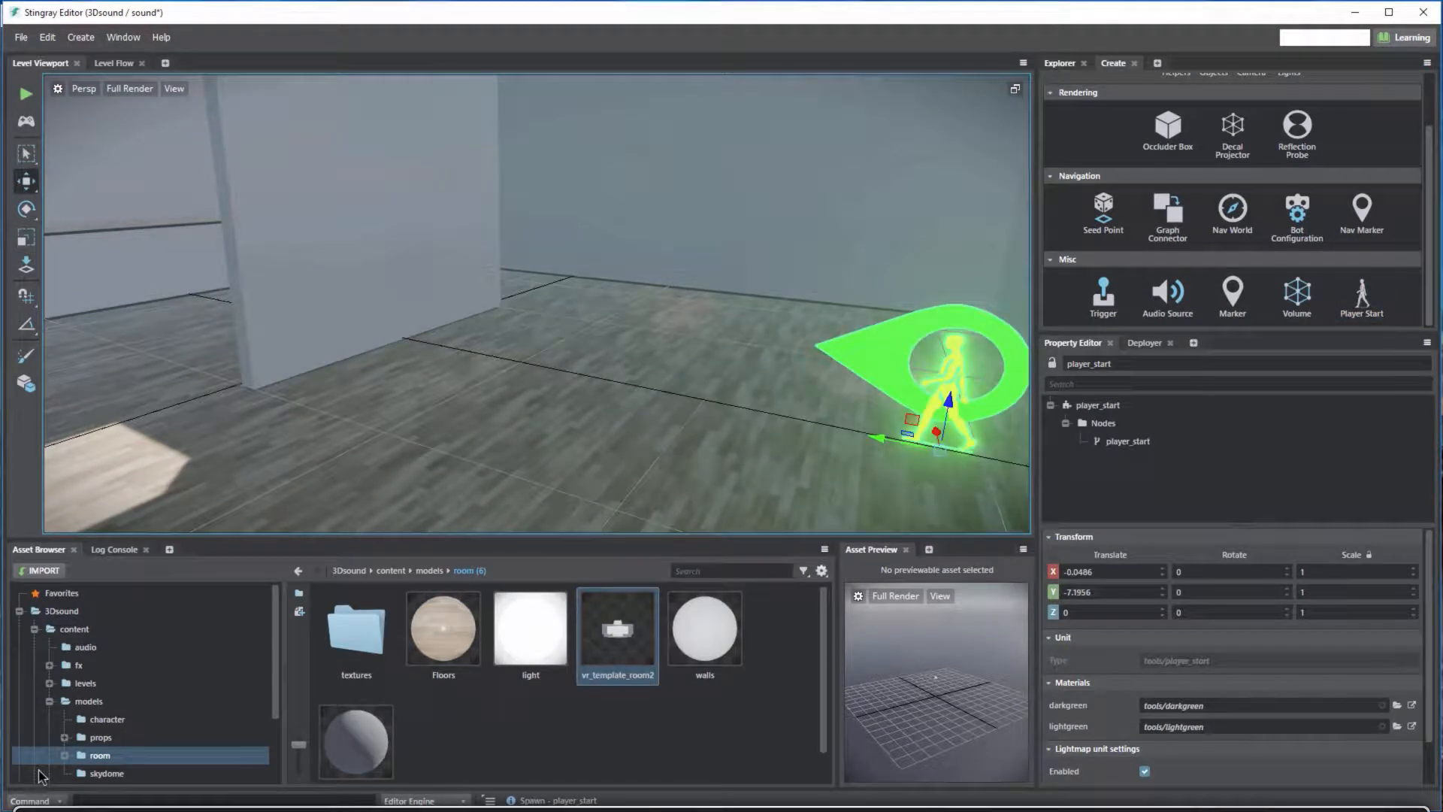
Set the player start's position to X 0 and Y -7.
left_click(1141, 573)
type("0")
key("Return")
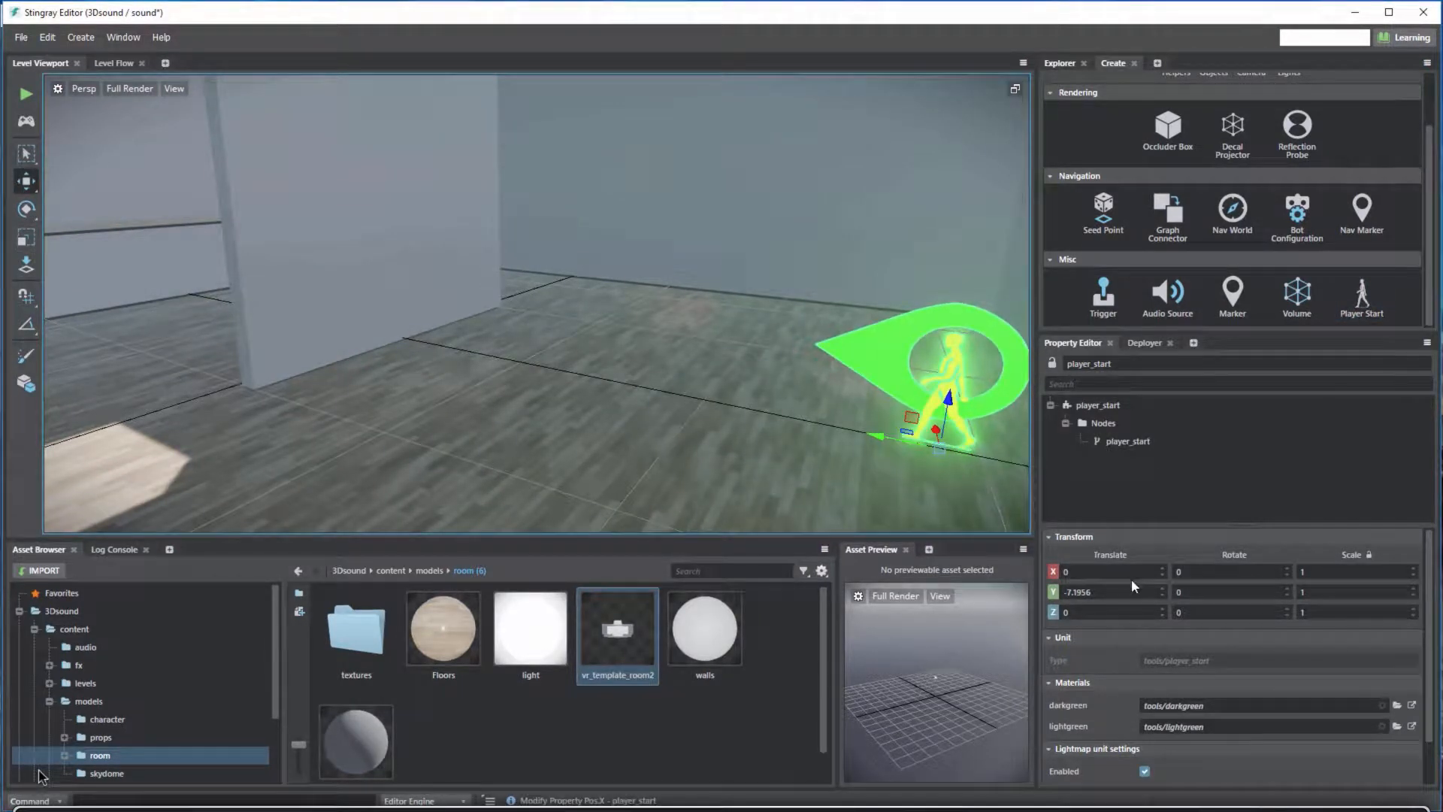
key("Tab")
key("BackSpace")
type("-7")
key("Return")
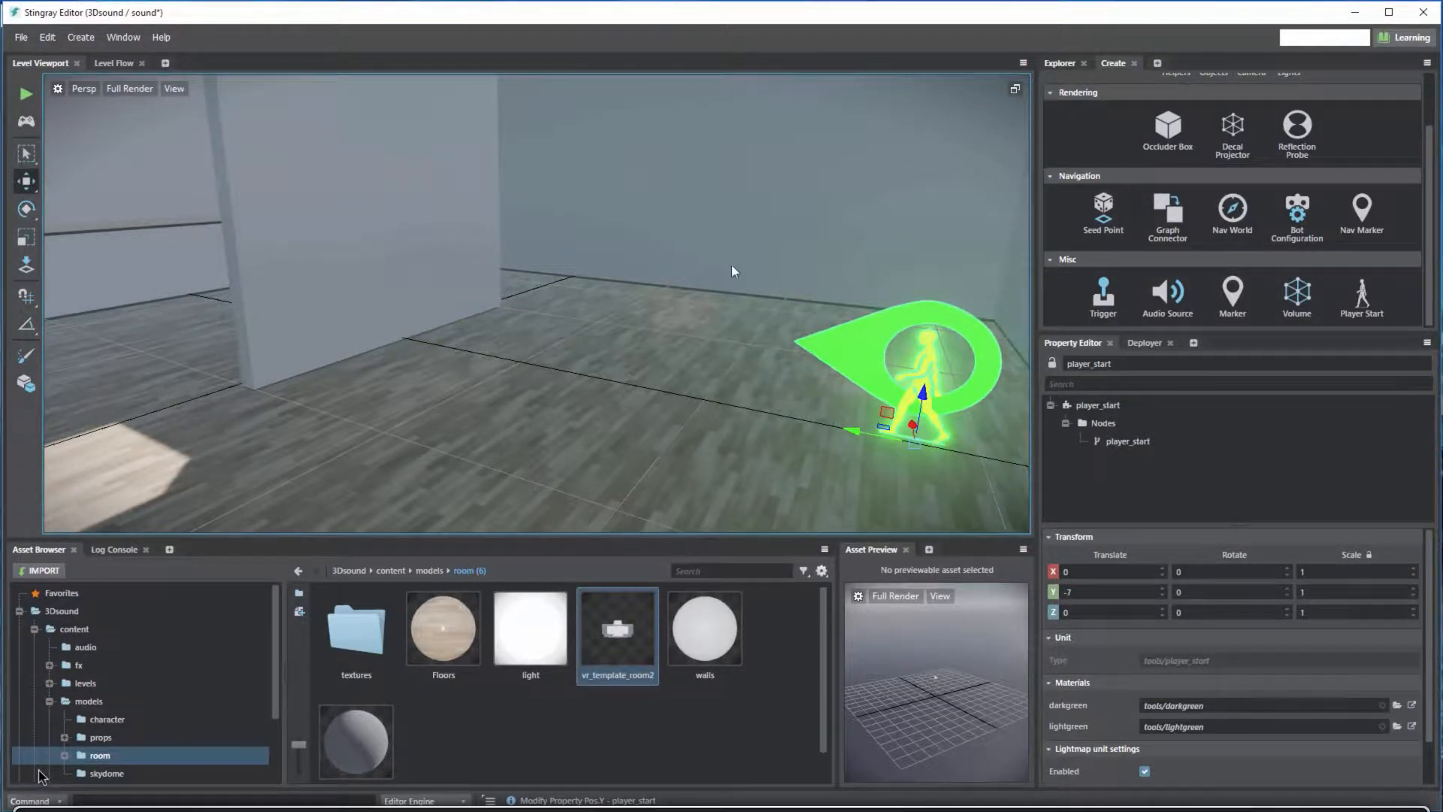
scroll(653, 268, "down", 5)
middle_click_drag(679, 268, 855, 303, "alt")
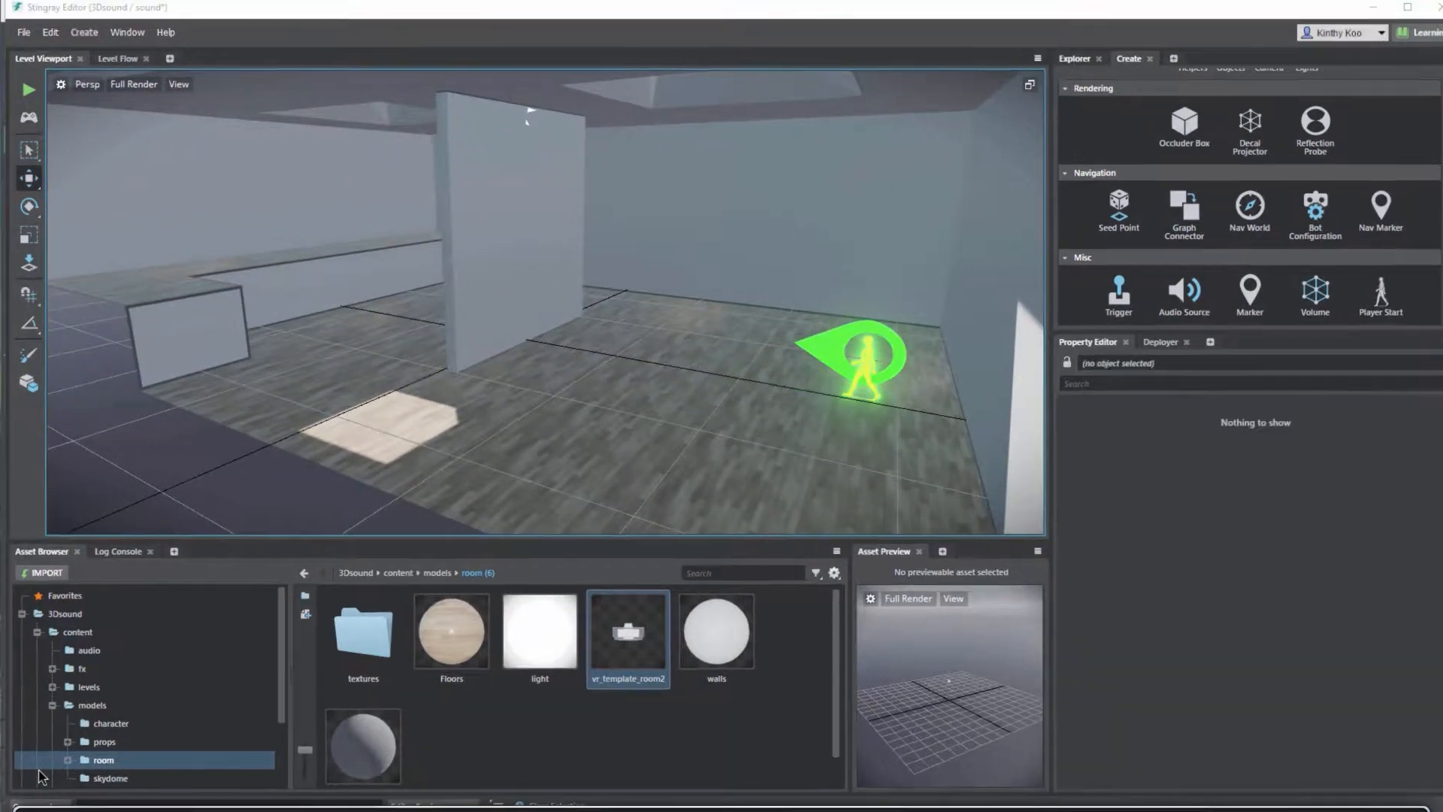
Switch to Maya with speaker.mb placed beside the Stingray editor, widen its window and frame the whole speaker.
left_click_drag(4, 449, 925, 406)
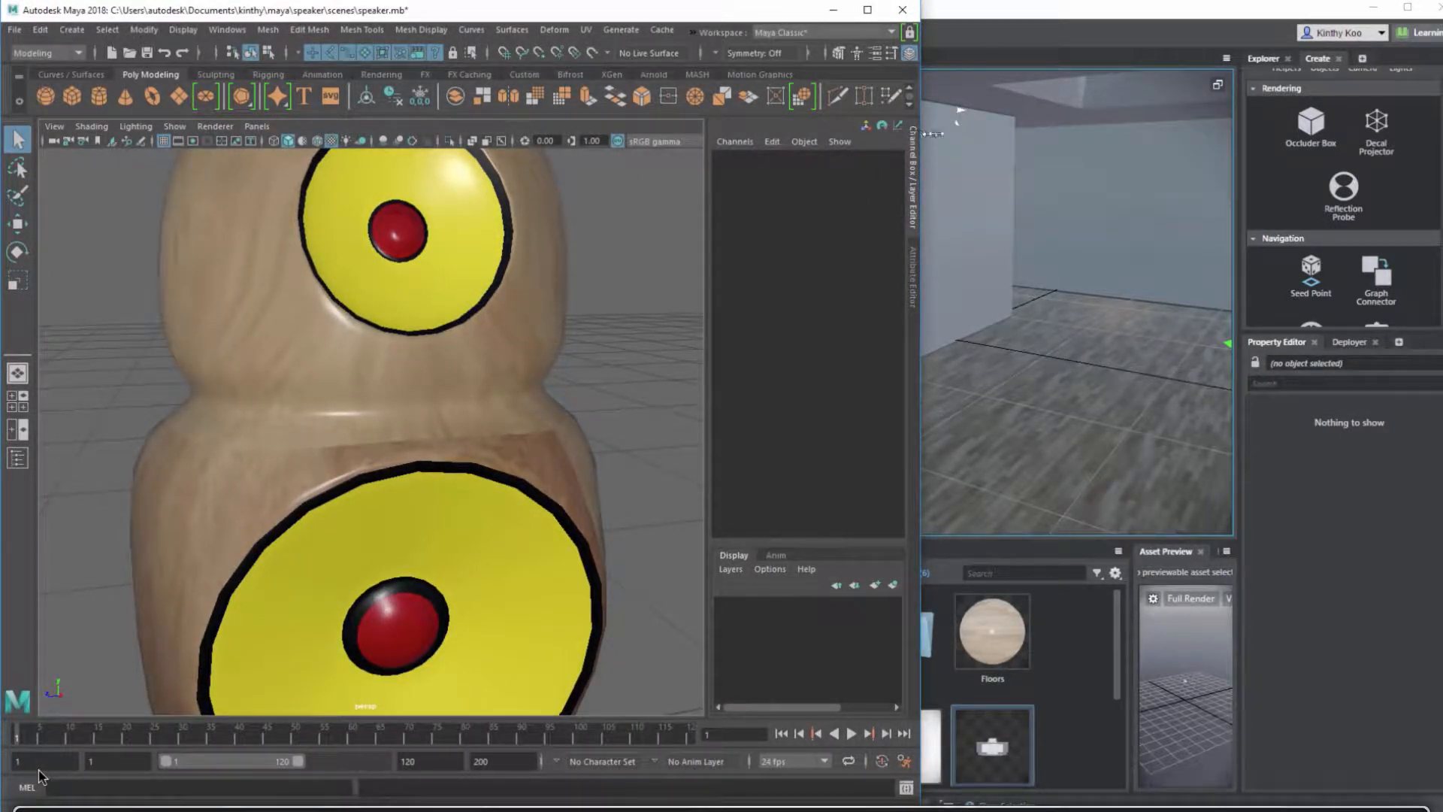
left_click_drag(923, 134, 995, 134)
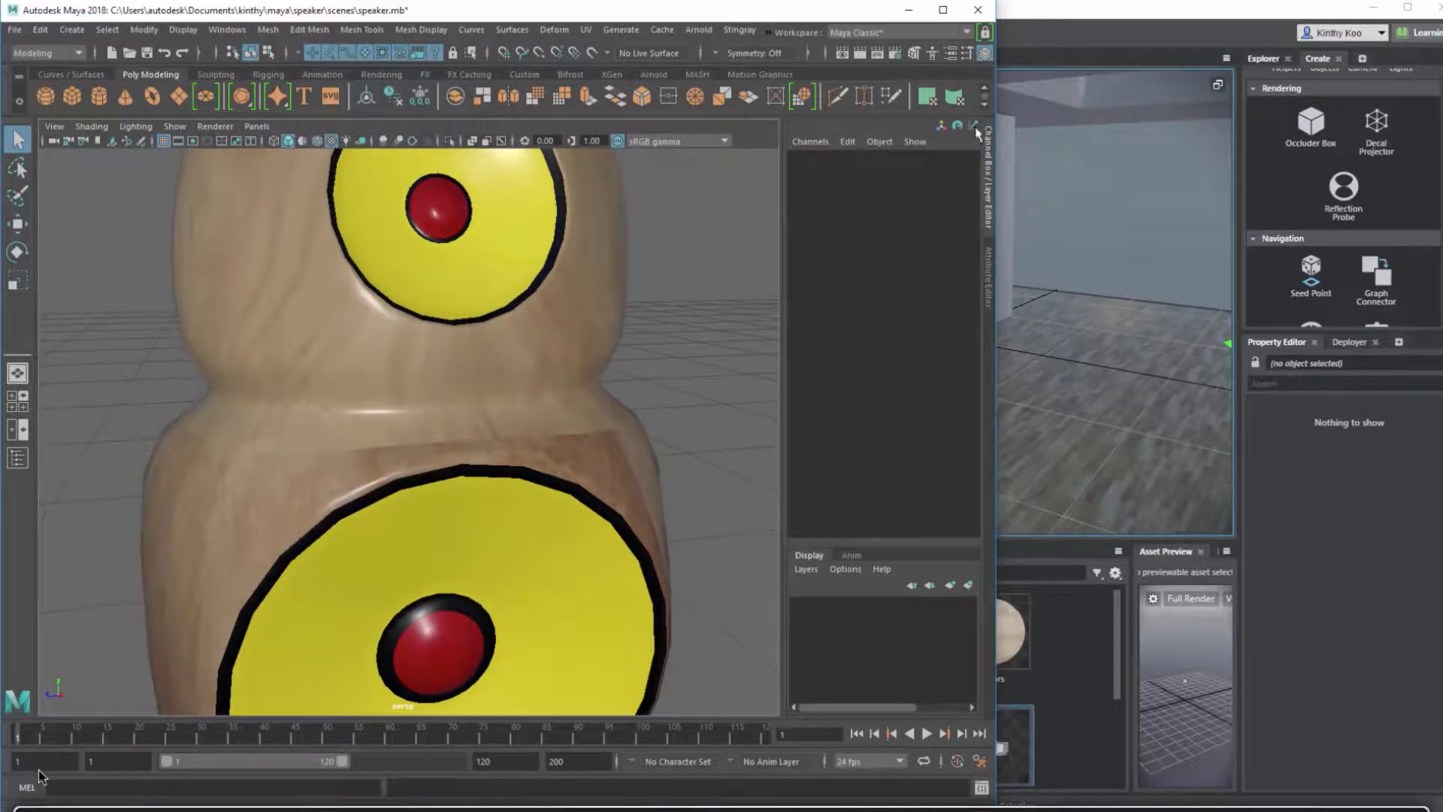
key("f")
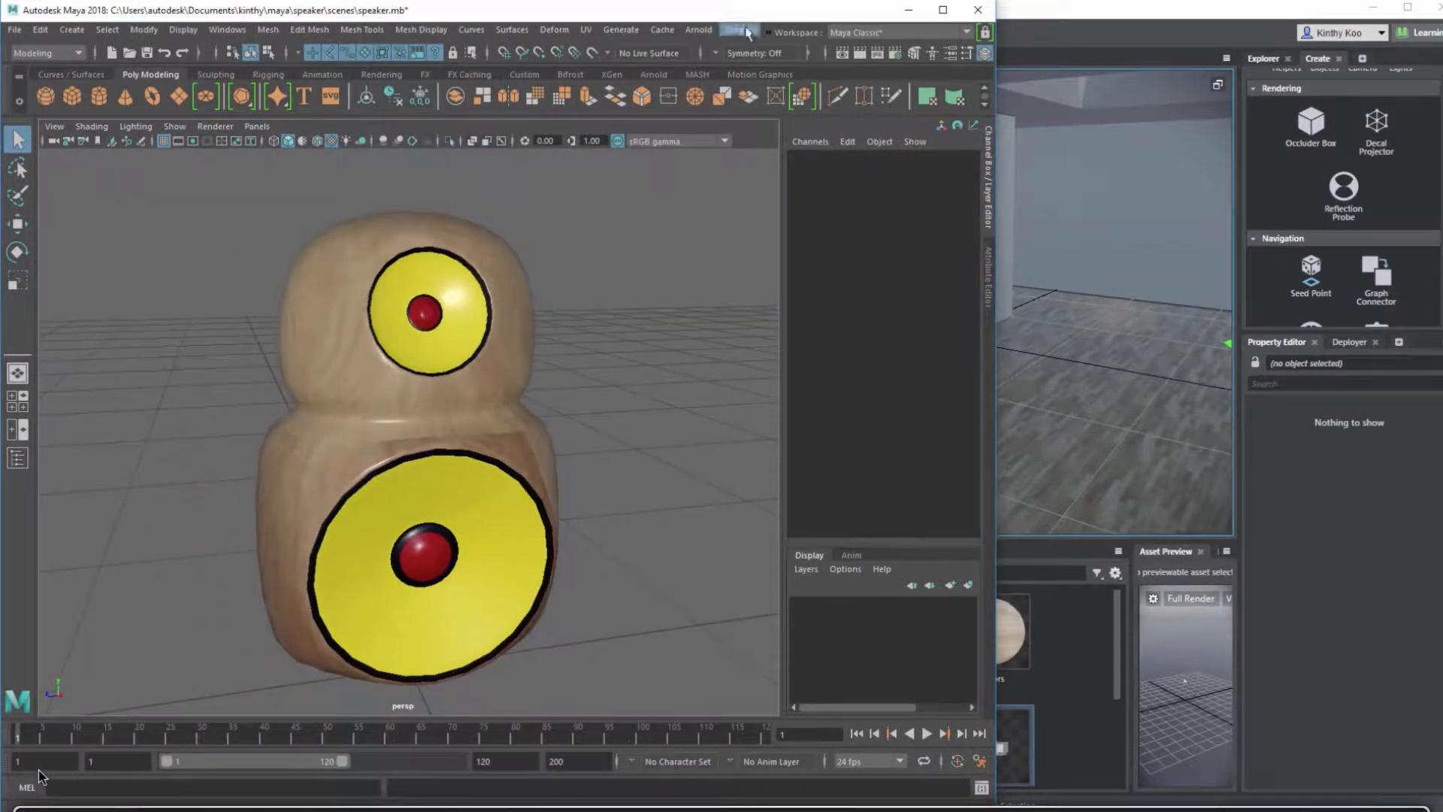
Connect Maya to Stingray and turn on Live Camera Tracking.
left_click(748, 32)
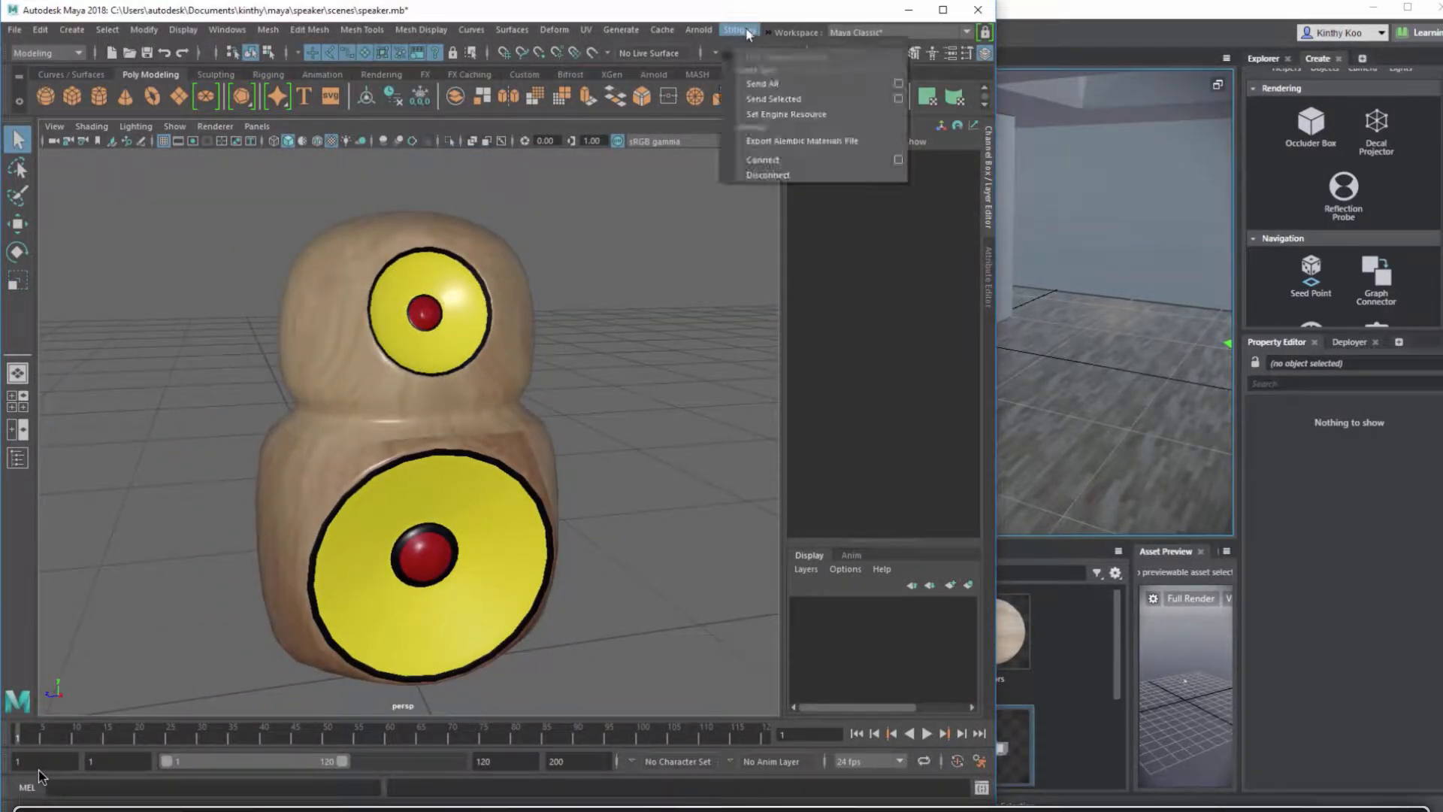
left_click(764, 160)
left_click(739, 30)
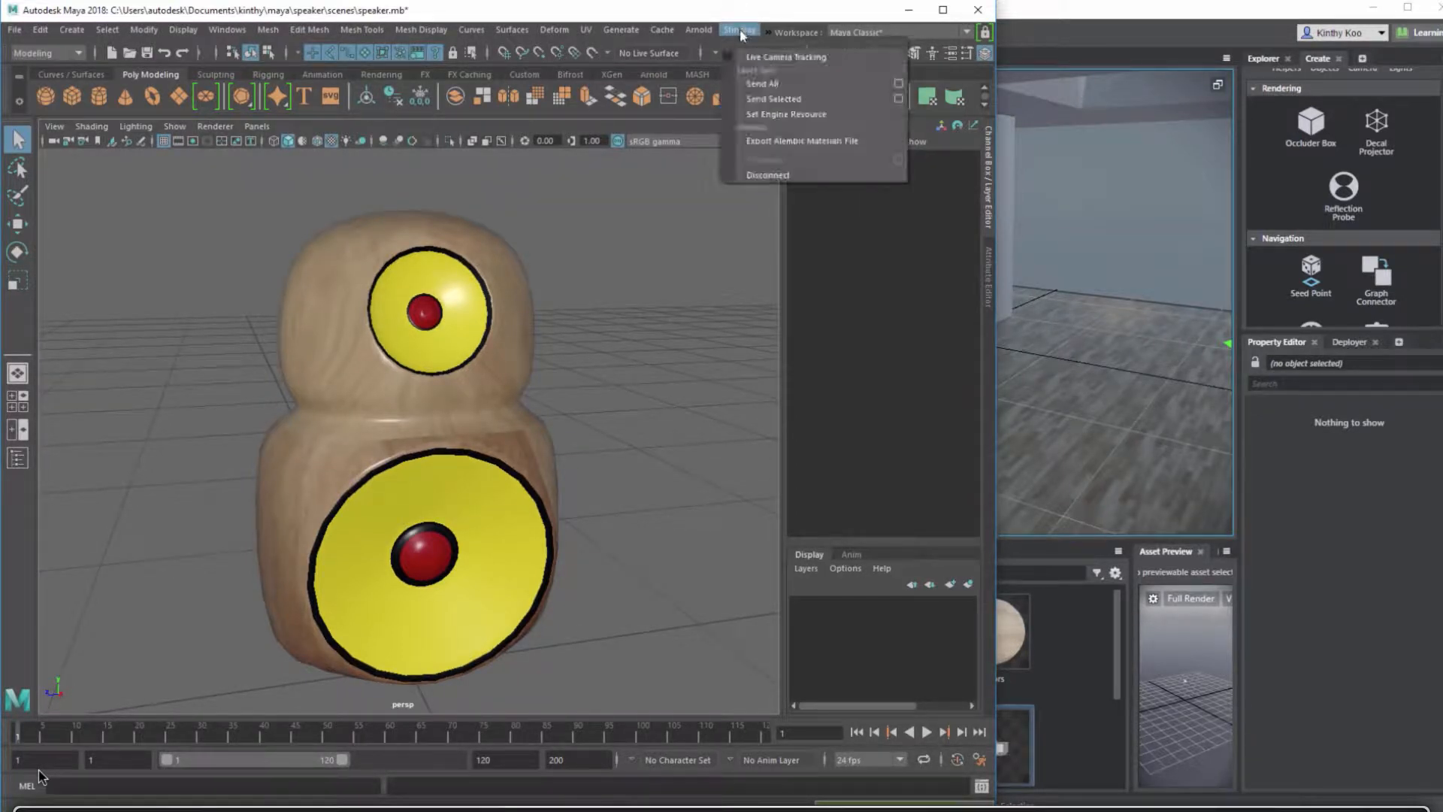
left_click(760, 60)
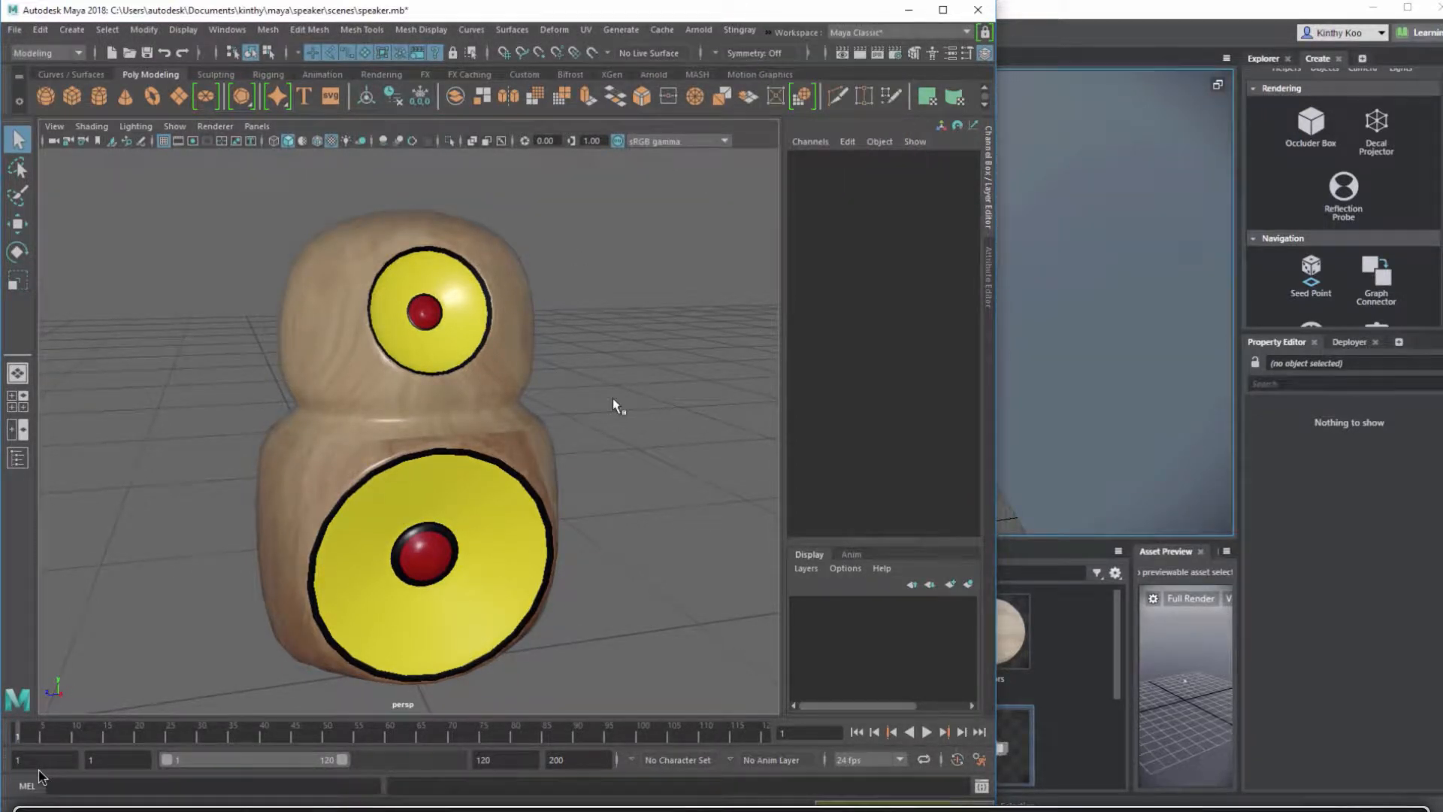
Select the Speaker model in Maya and send only that selection to Stingray.
right_click_drag(614, 401, 482, 420, "alt")
left_click_drag(481, 420, 564, 426, "alt")
left_click(565, 426)
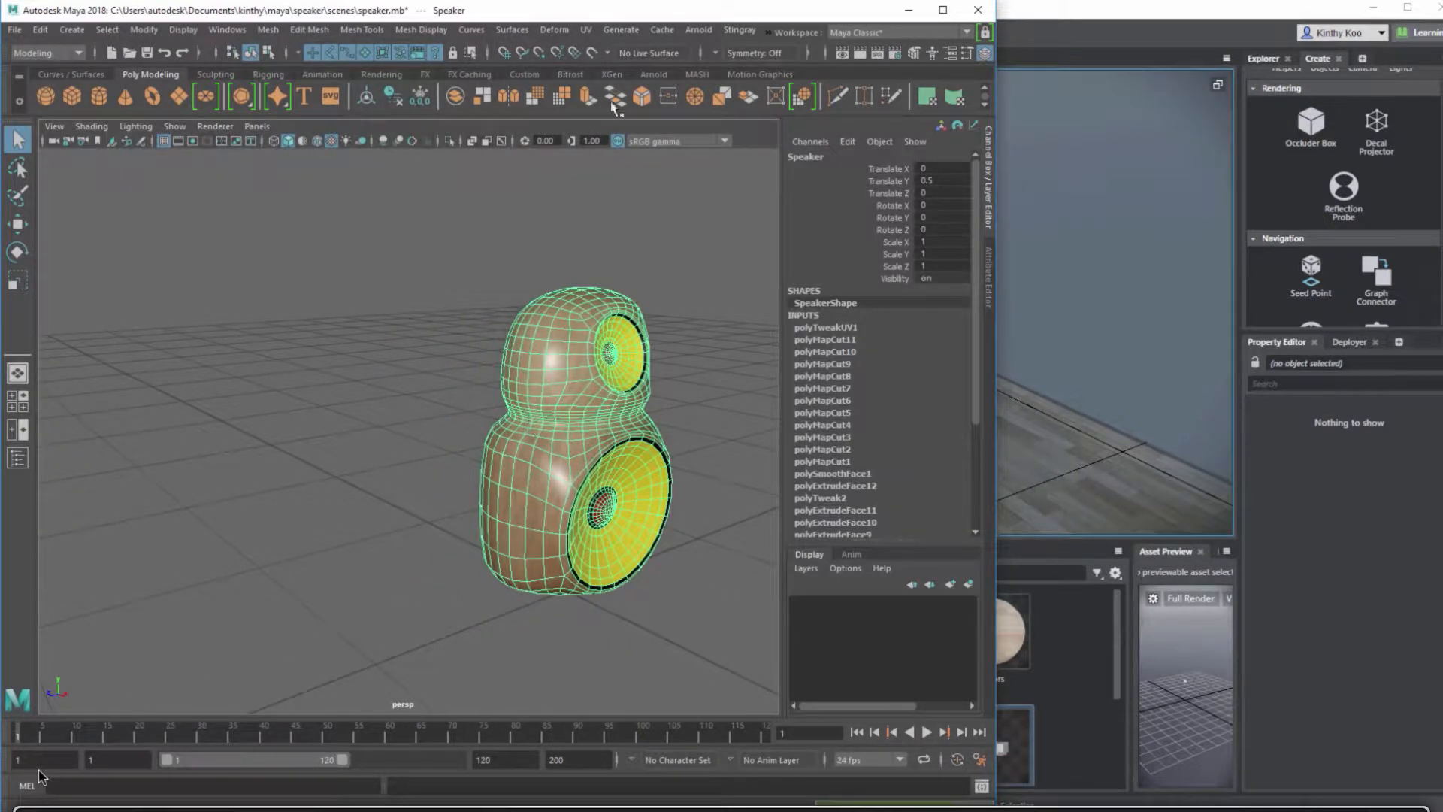
left_click(740, 30)
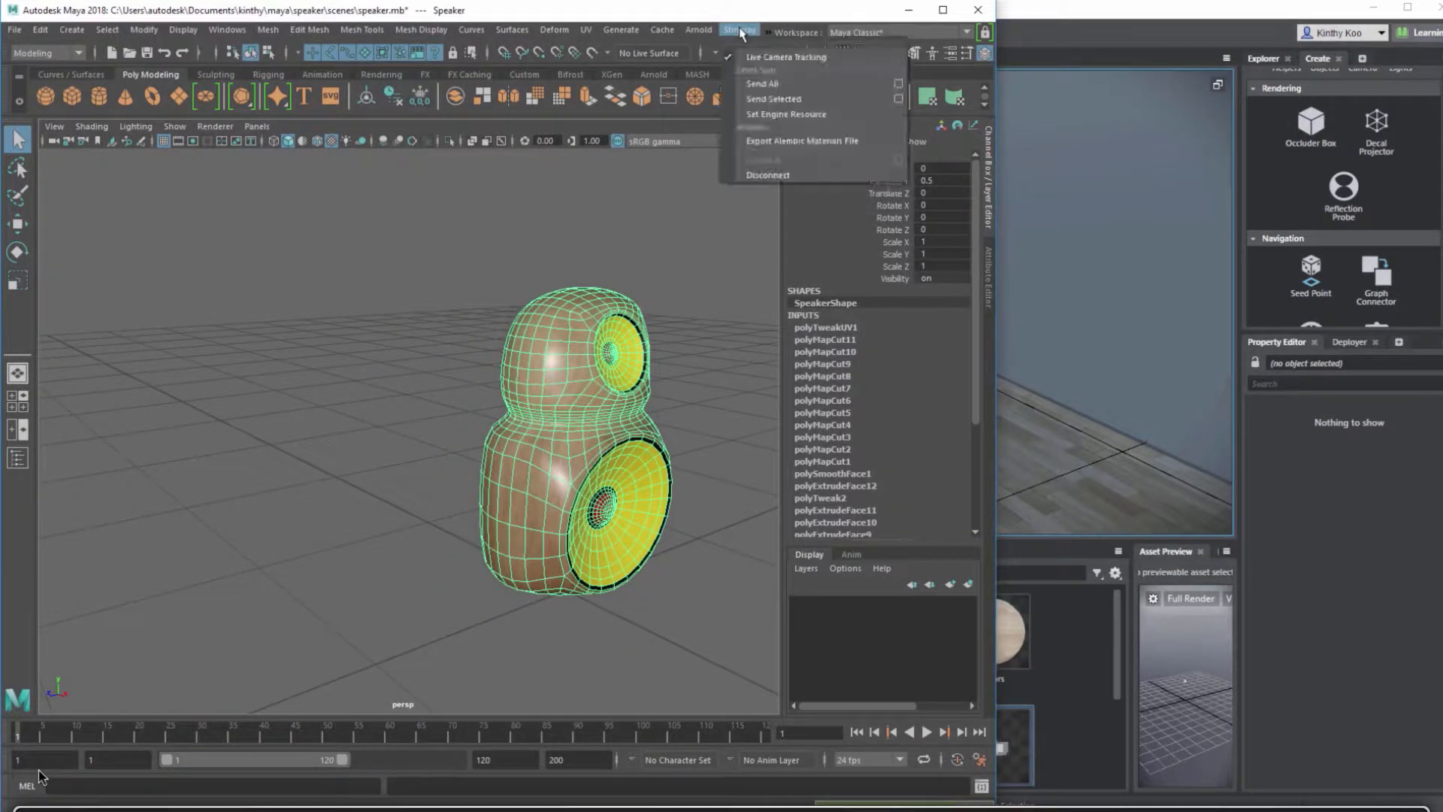
left_click(774, 99)
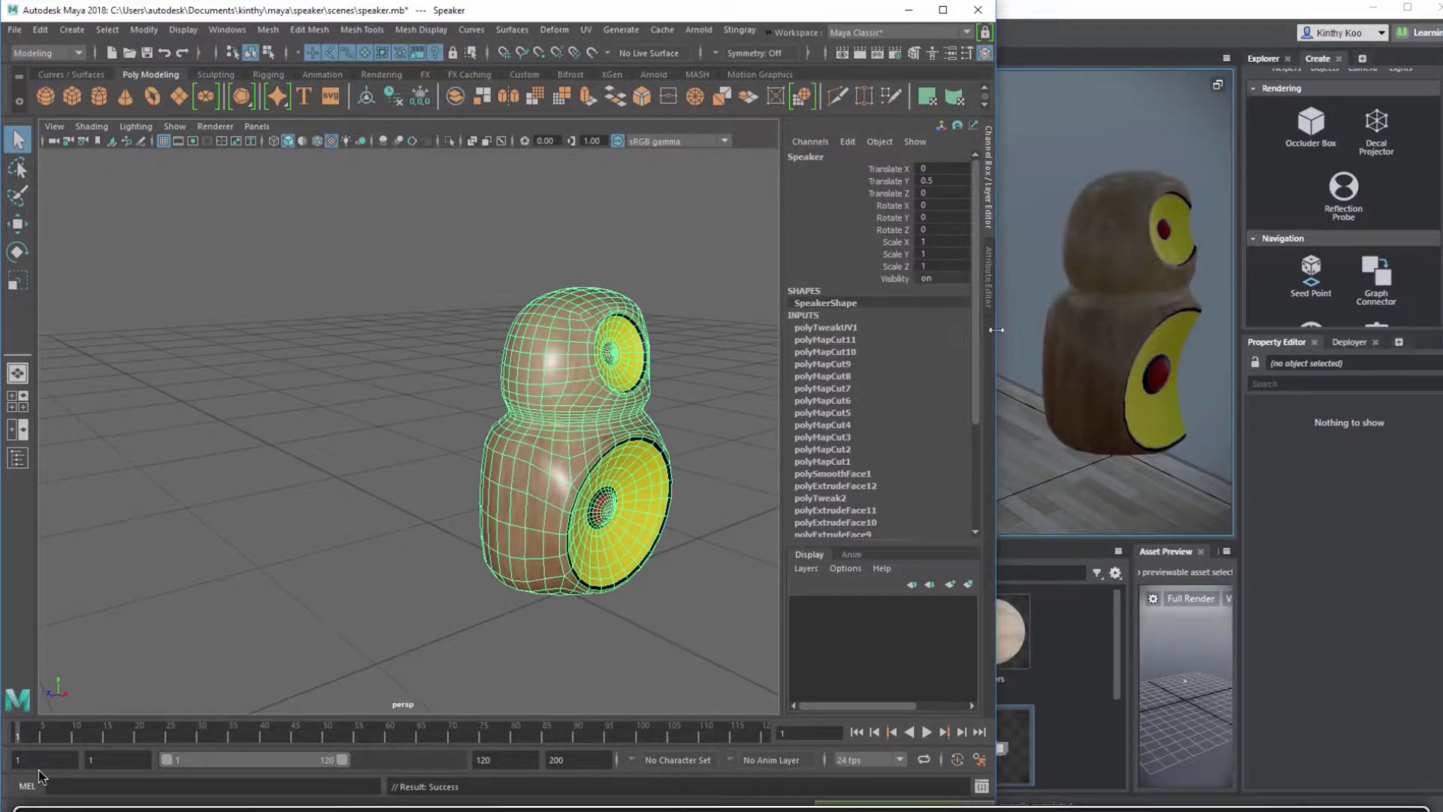
Shrink the Maya window and switch back to Stingray, widening its editor window to show the room and speaker.
left_click_drag(999, 329, 406, 329)
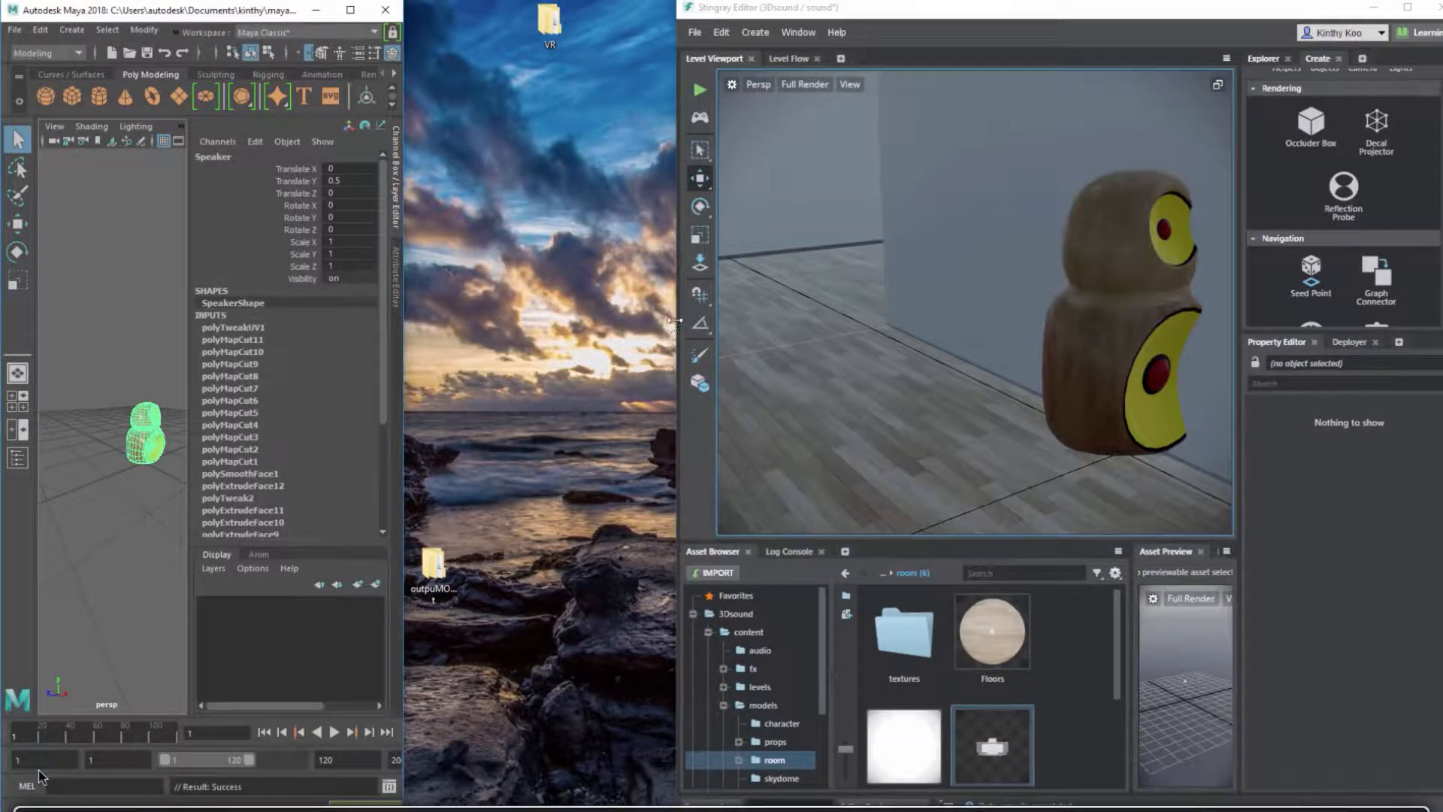
left_click_drag(679, 326, 4, 324)
mouse_move(634, 323)
right_mouse_down("alt")
mouse_move(345, 316)
mouse_move(390, 306)
mouse_move(544, 324)
right_mouse_up("alt")
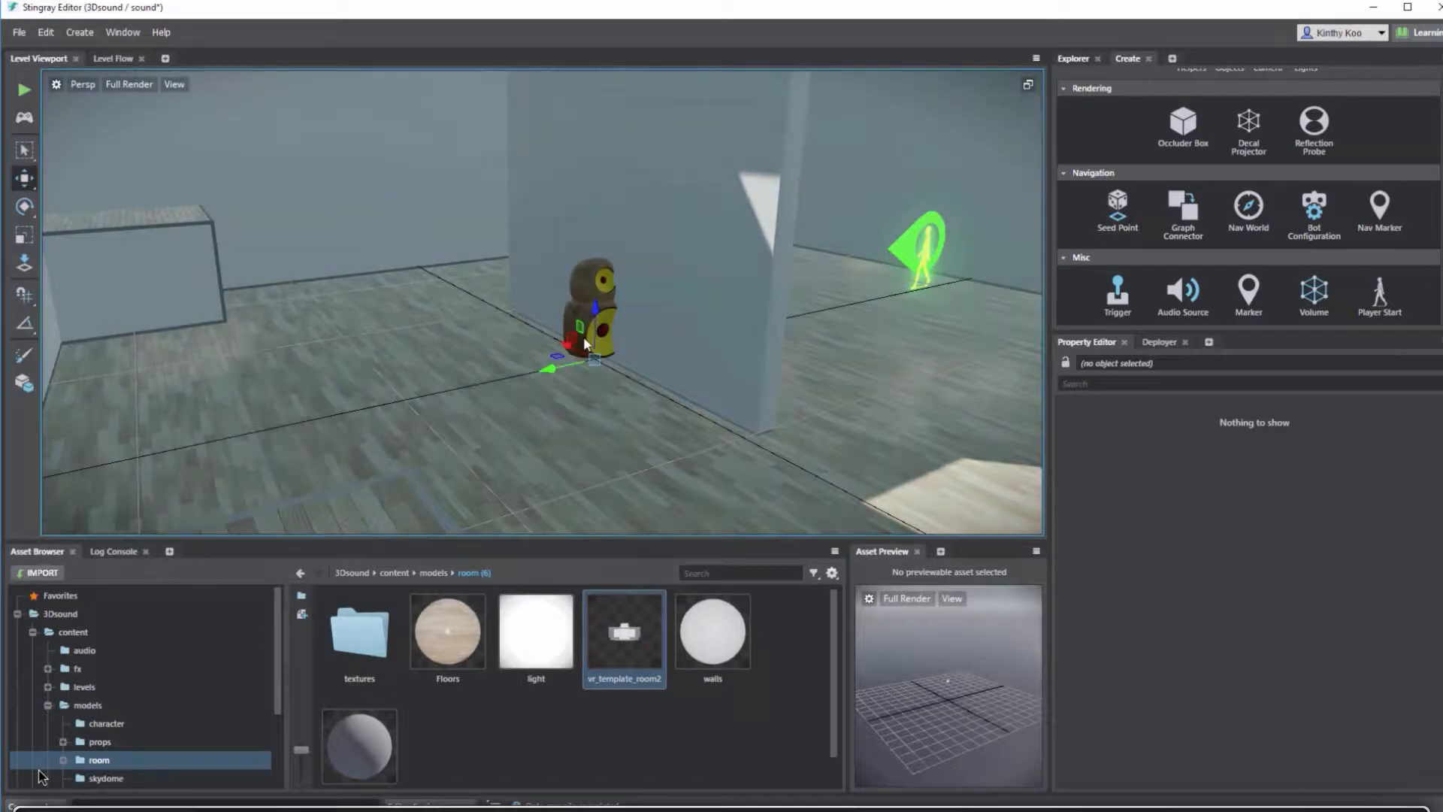
Move the speaker to about X 5.47, Y -6.58 in the room and rotate it to about -37° around Z.
left_click(544, 372)
right_click_drag(544, 376, 473, 349, "alt")
left_click(475, 348)
left_click_drag(497, 355, 107, 274, "alt")
key("f")
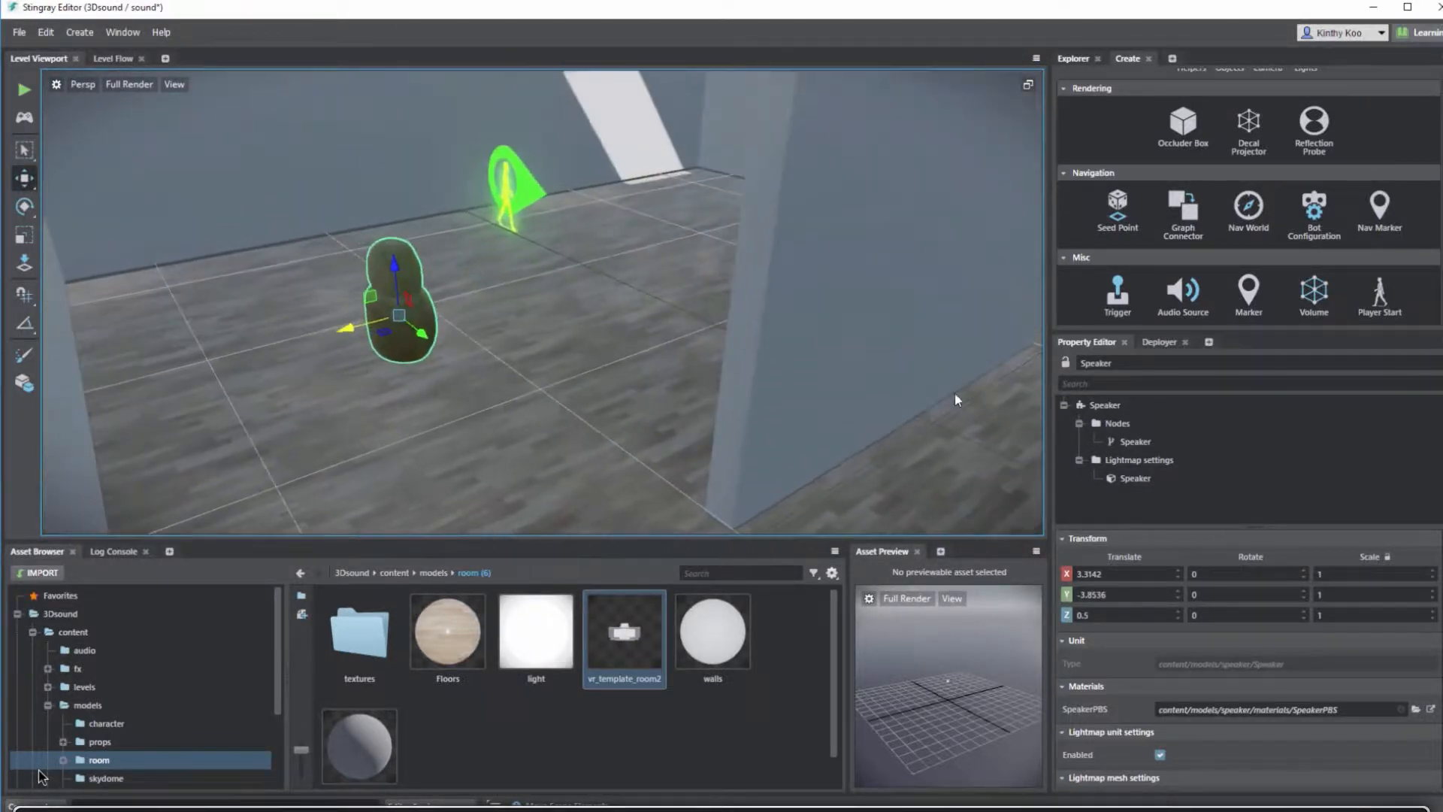
left_click_drag(381, 340, 136, 323)
key("e")
left_click_drag(799, 370, 470, 356, "alt")
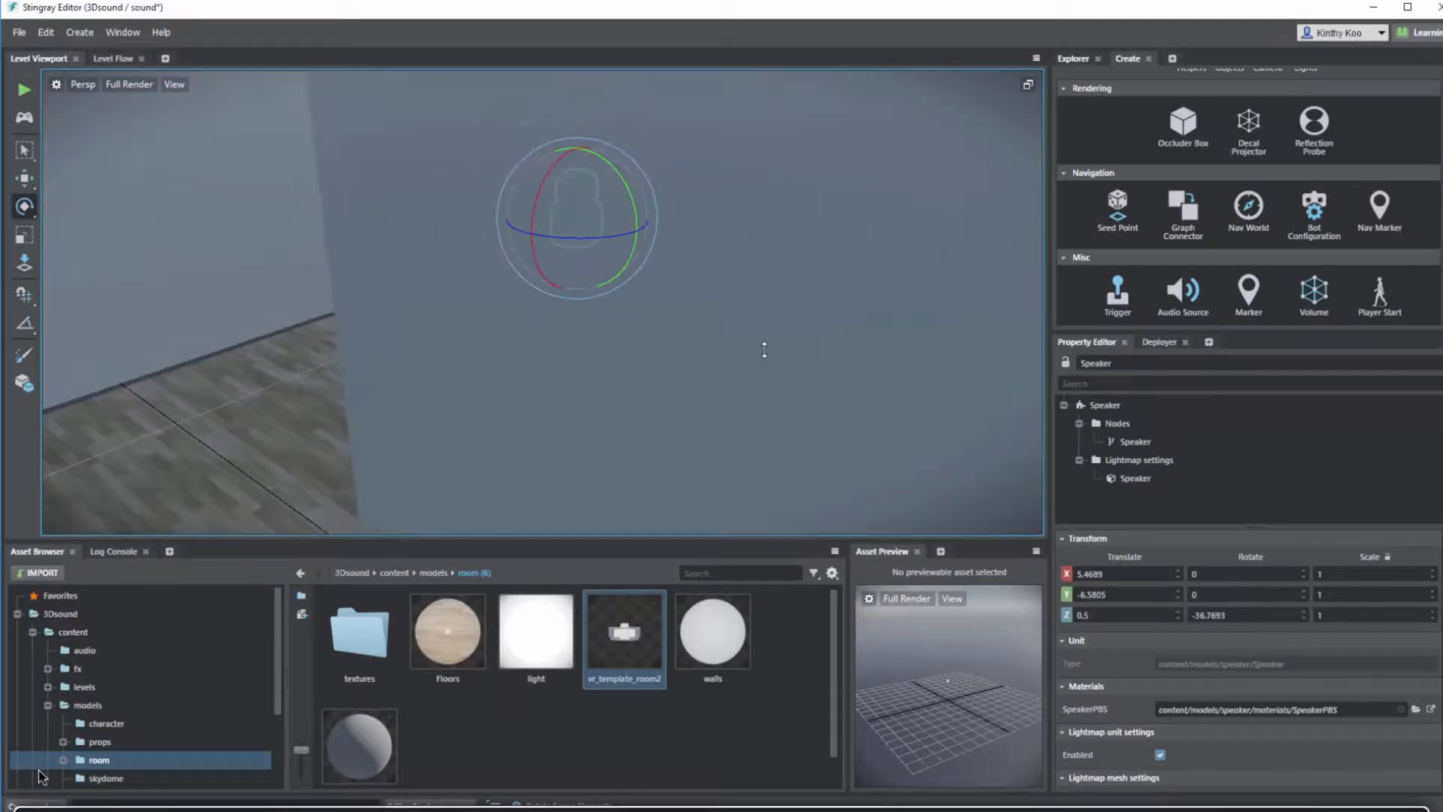
Examine the speaker placement around the player start from several sides of the room.
left_click_drag(764, 348, 459, 325, "alt")
middle_click_drag(458, 325, 265, 253, "alt")
right_click_drag(892, 290, 677, 301, "alt")
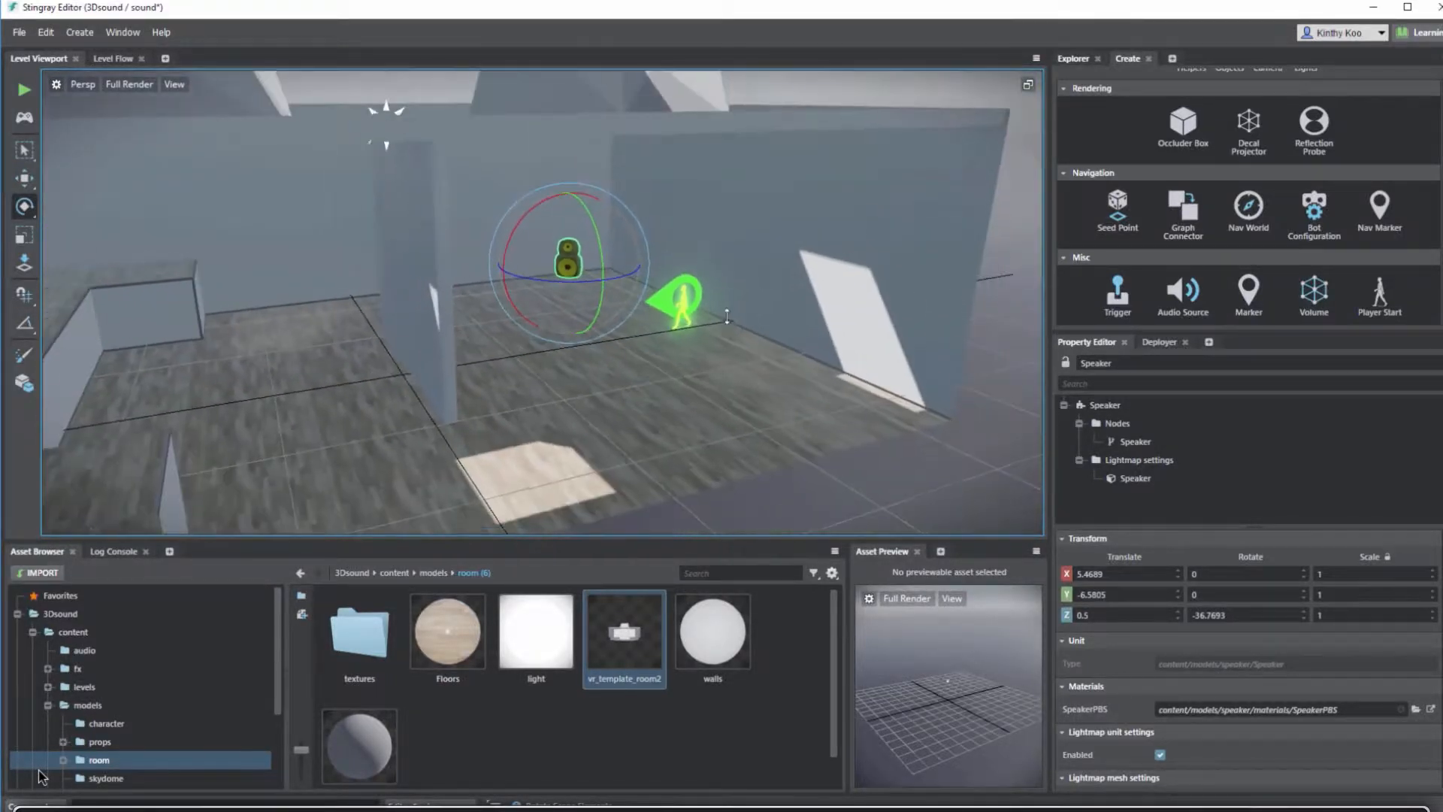
left_click_drag(744, 324, 674, 321, "alt")
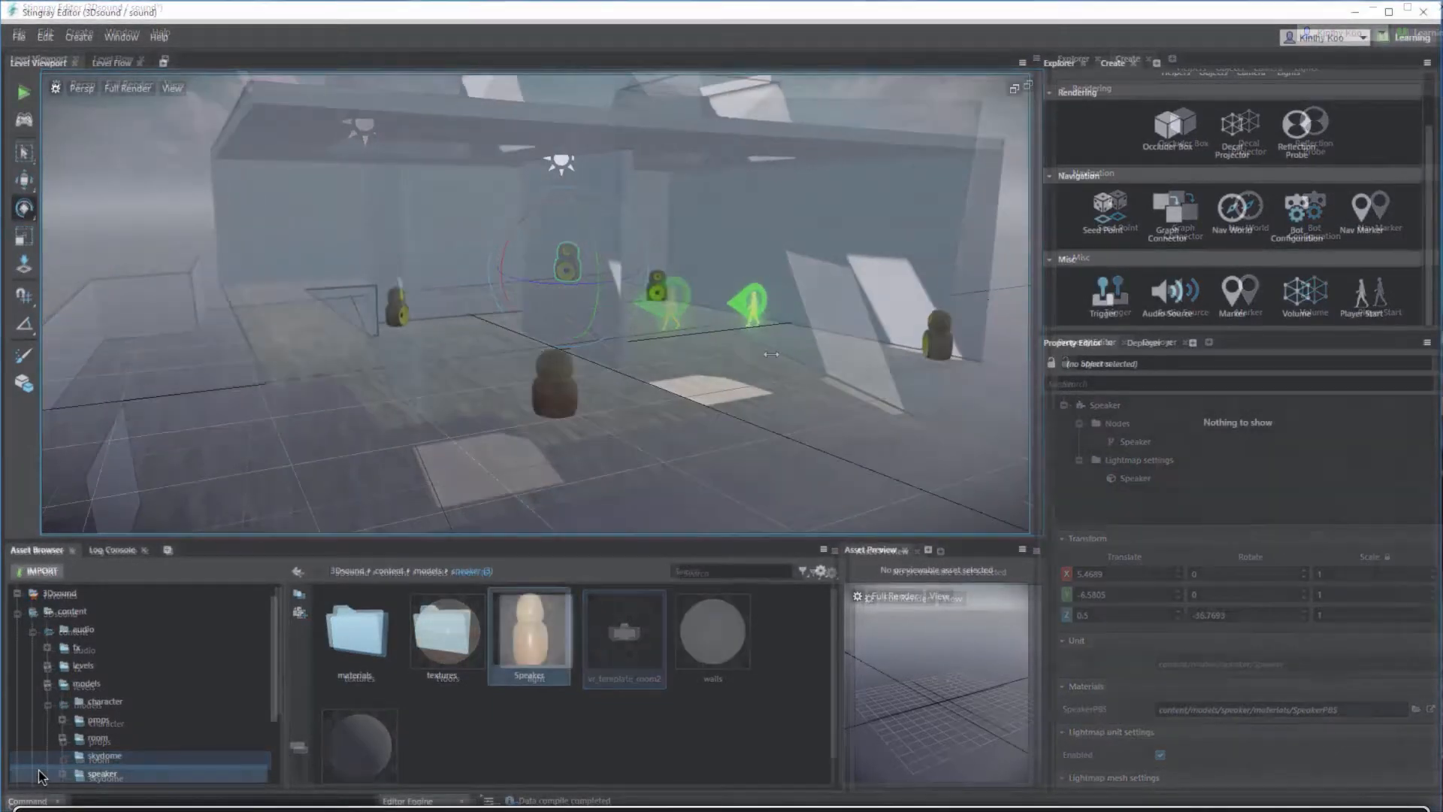
left_click_drag(771, 354, 301, 355, "alt")
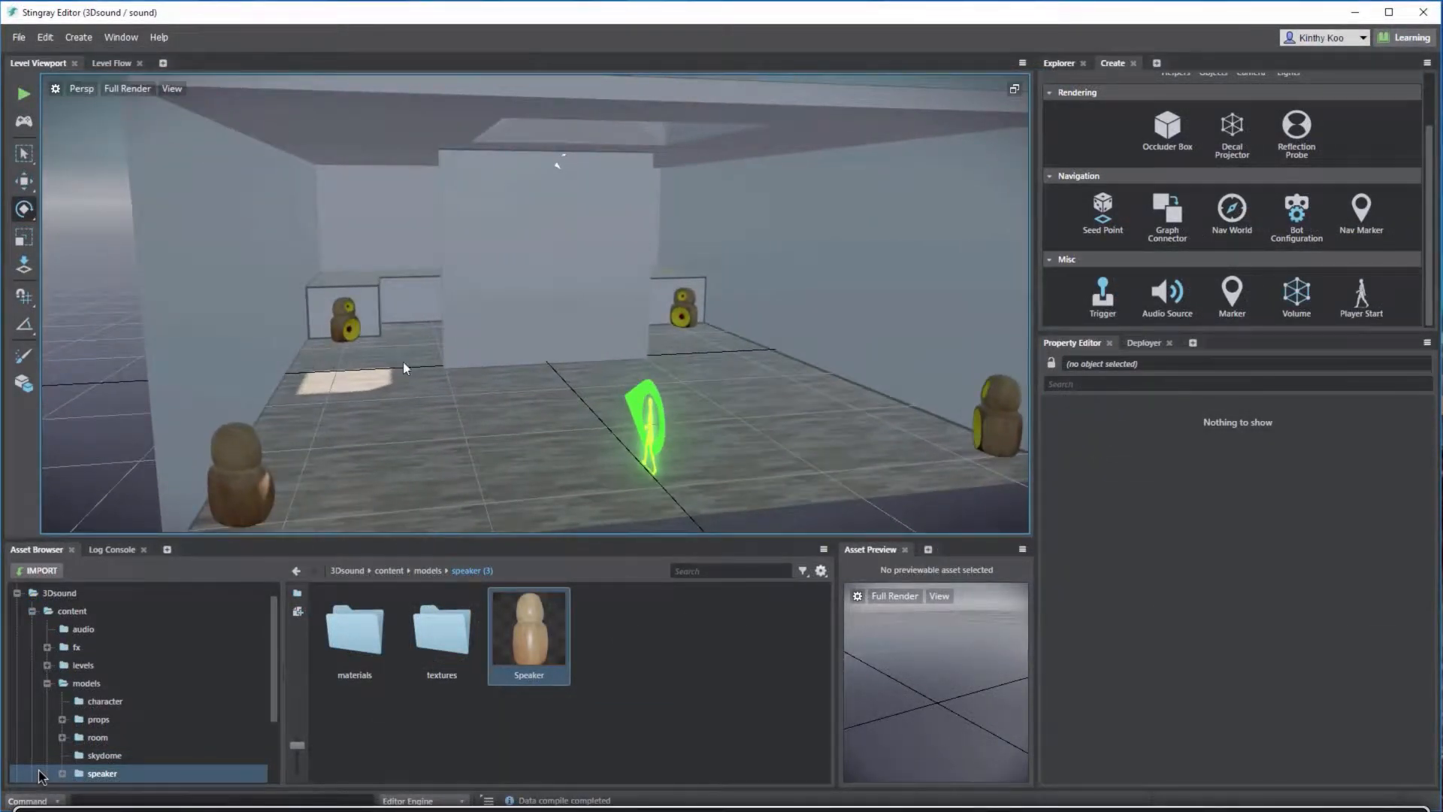
left_click_drag(404, 368, 375, 379, "alt")
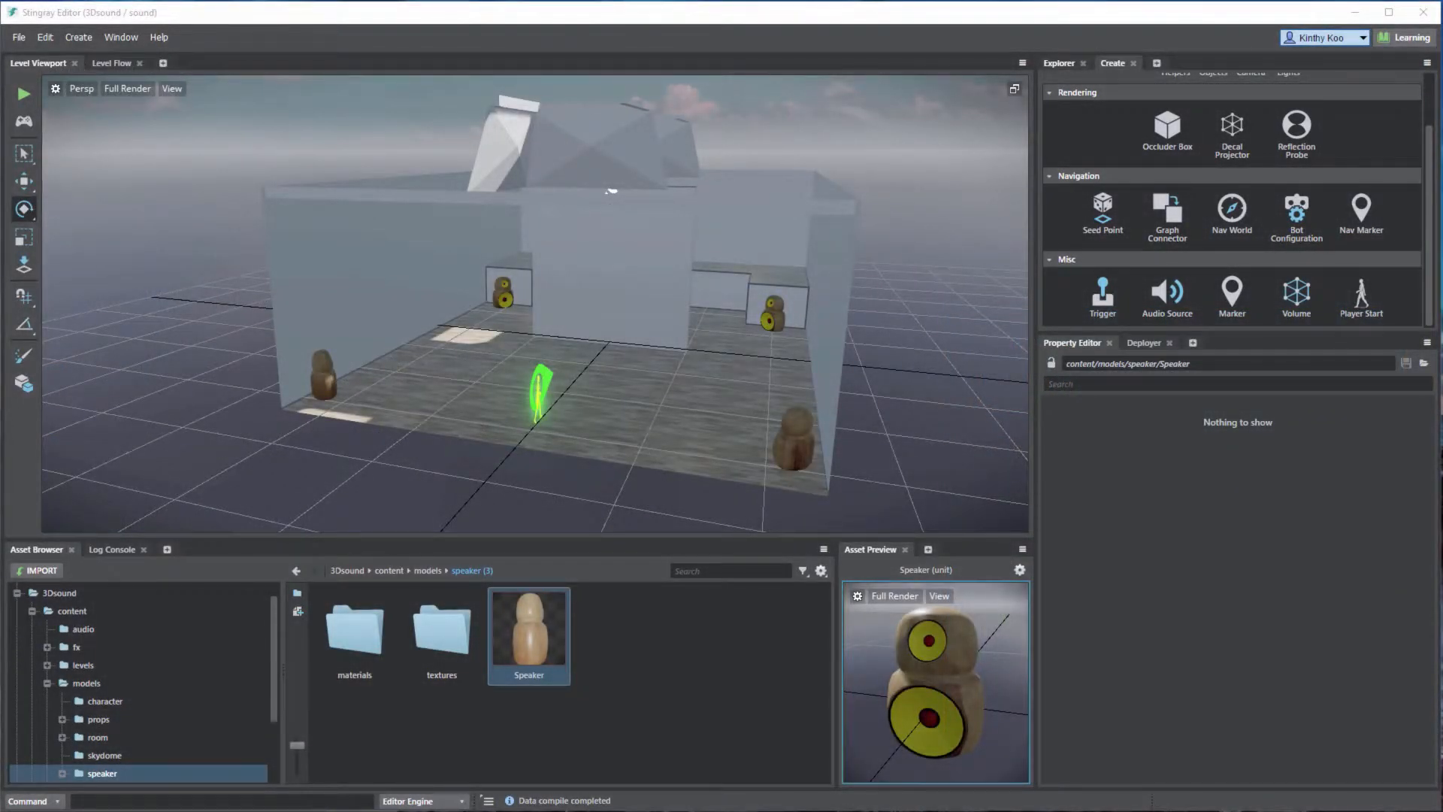
Switch to File Explorer, review the sound files in the wav folder of background Sound, and minimize the window.
left_click(42, 808)
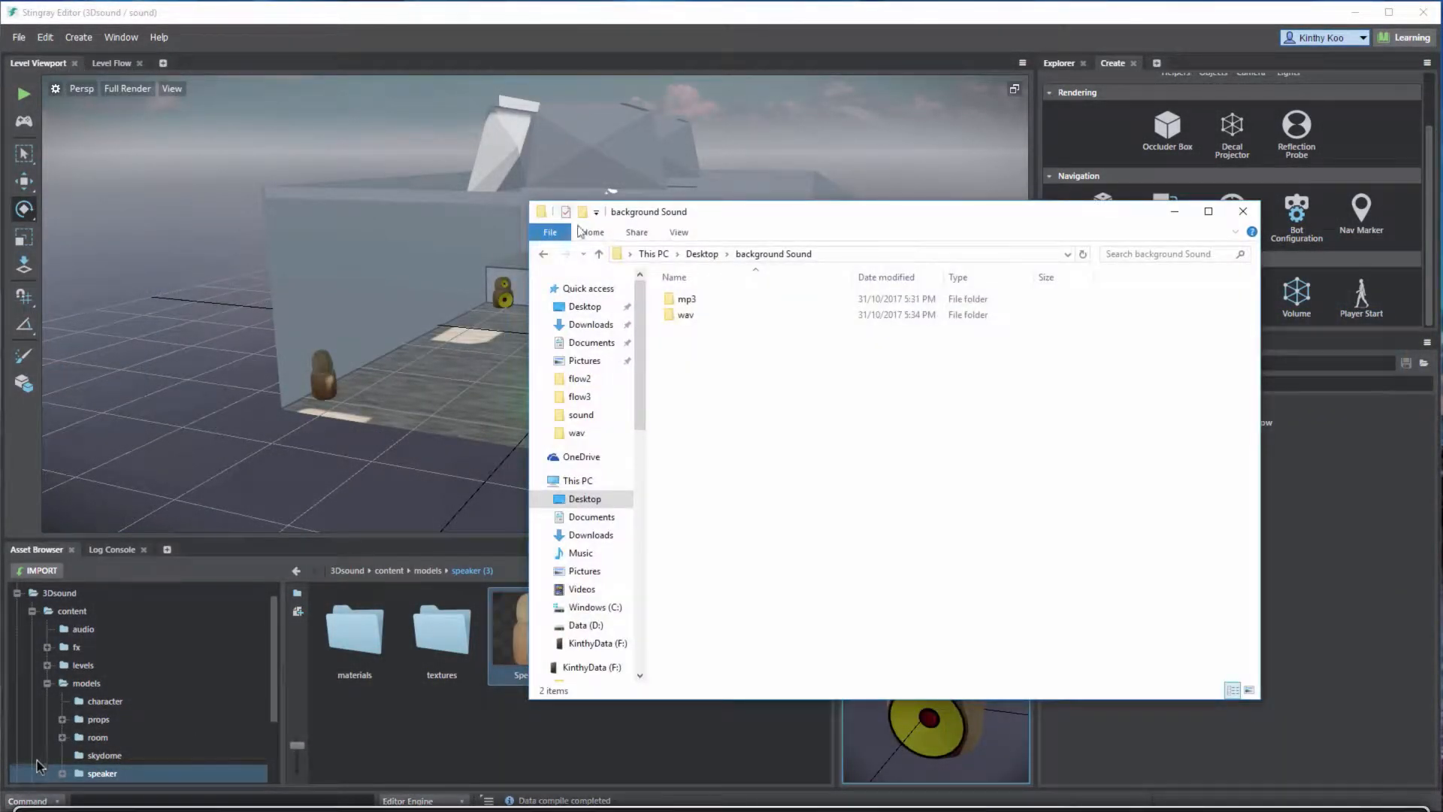
double_click(686, 315)
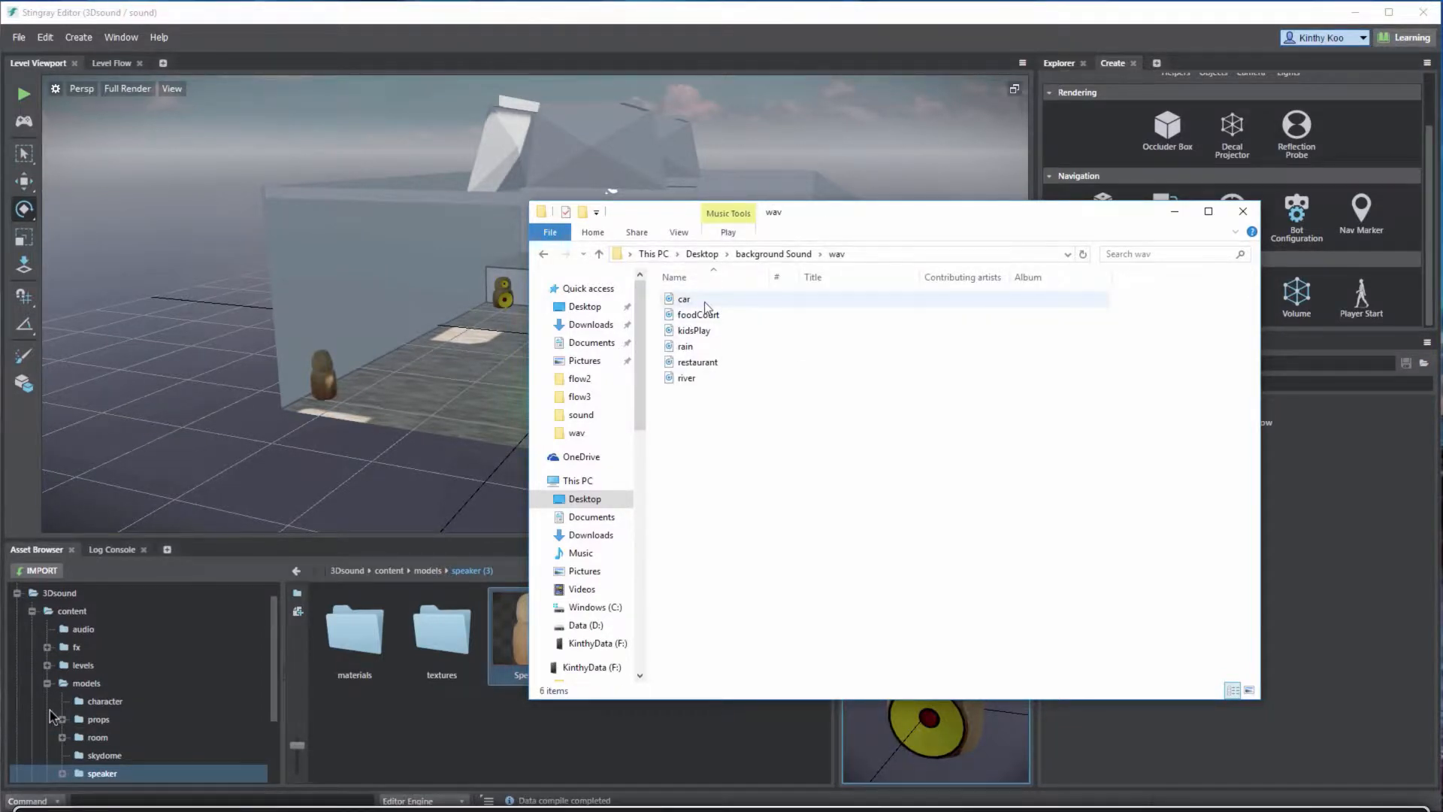
left_click(1175, 212)
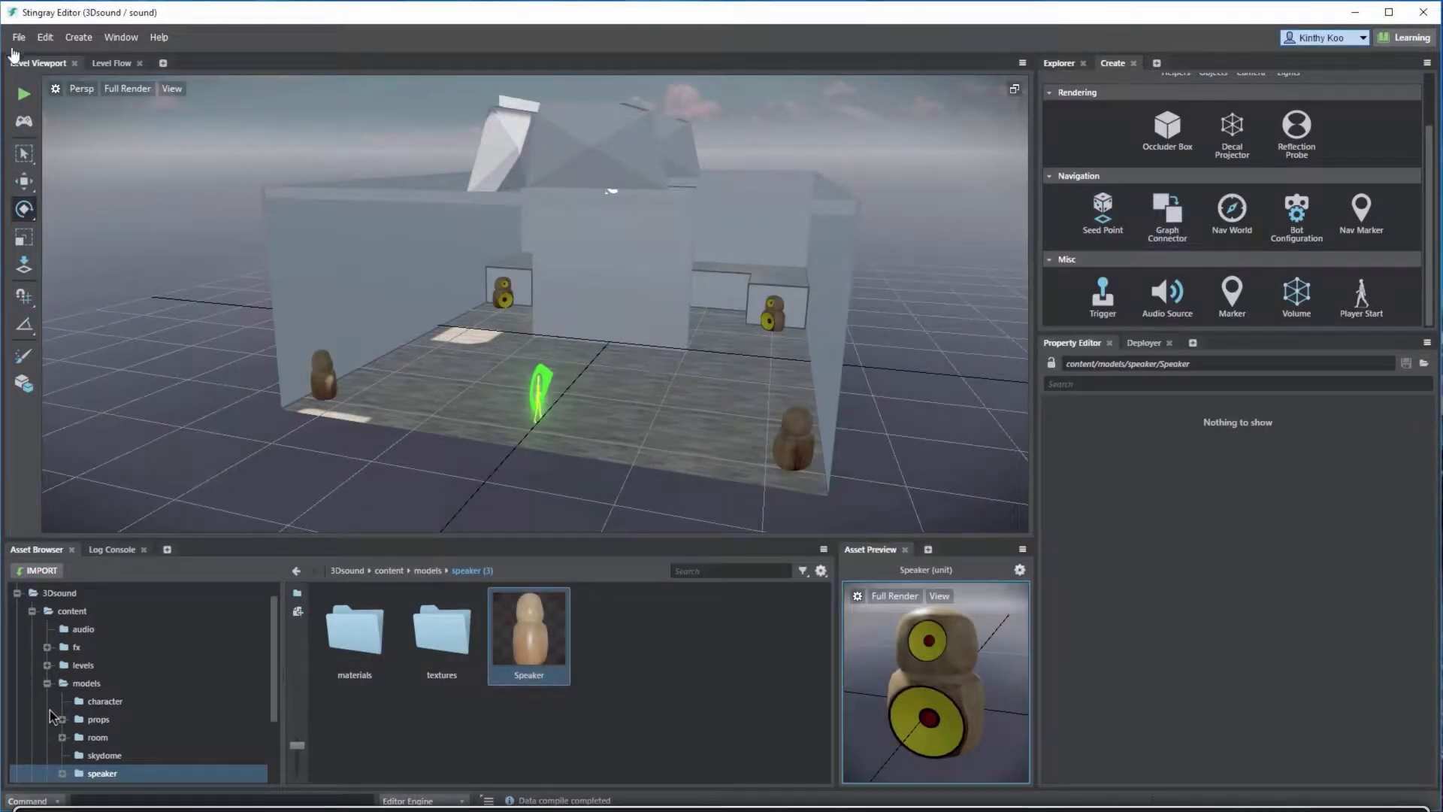
Try to create a new Wwise project for the 3Dsound project and dismiss the message.
left_click(16, 40)
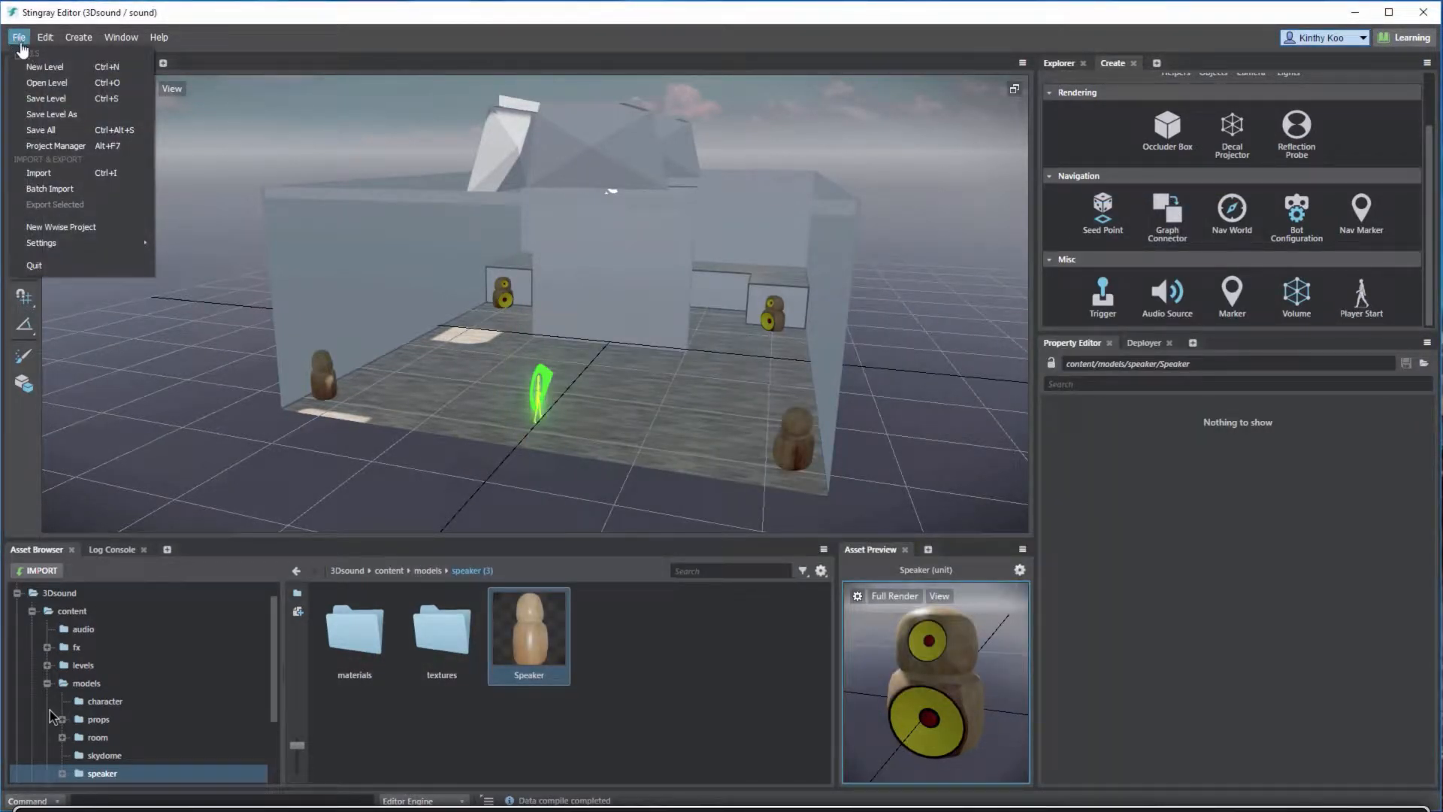
left_click(76, 230)
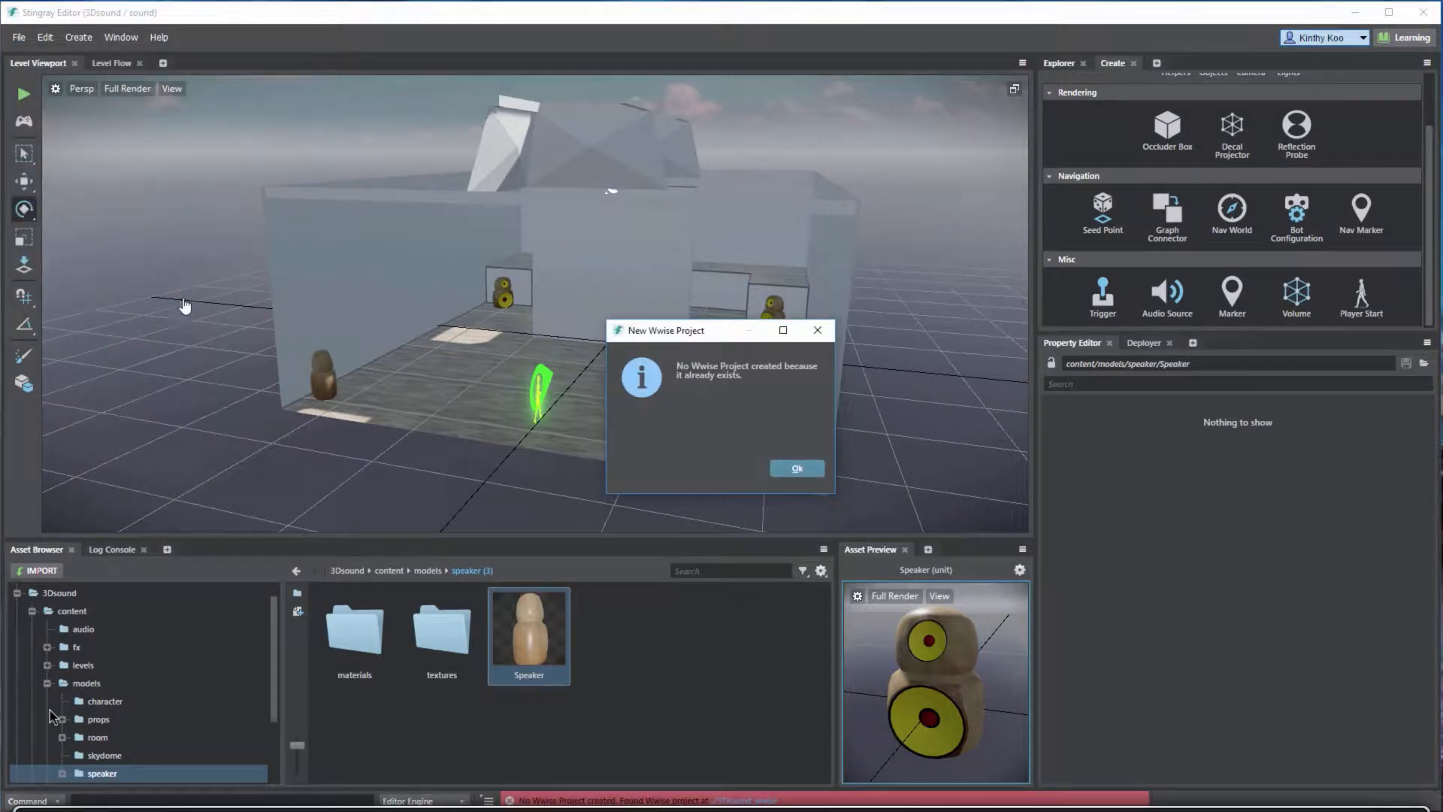
left_click(795, 468)
Launch Wwise from Stingray to open the 3Dsound_wwise project and show its audio hierarchy.
left_click(121, 38)
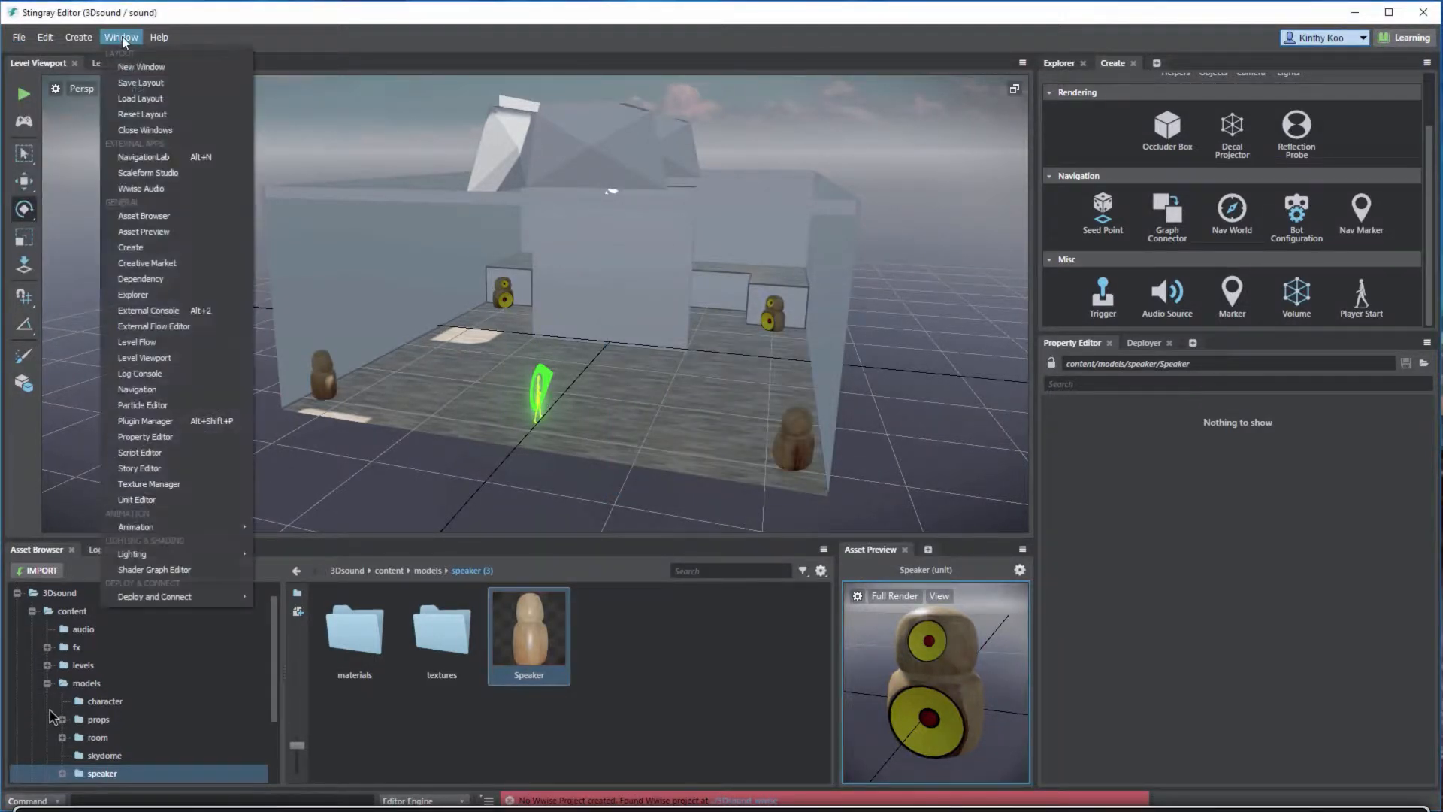
left_click(164, 187)
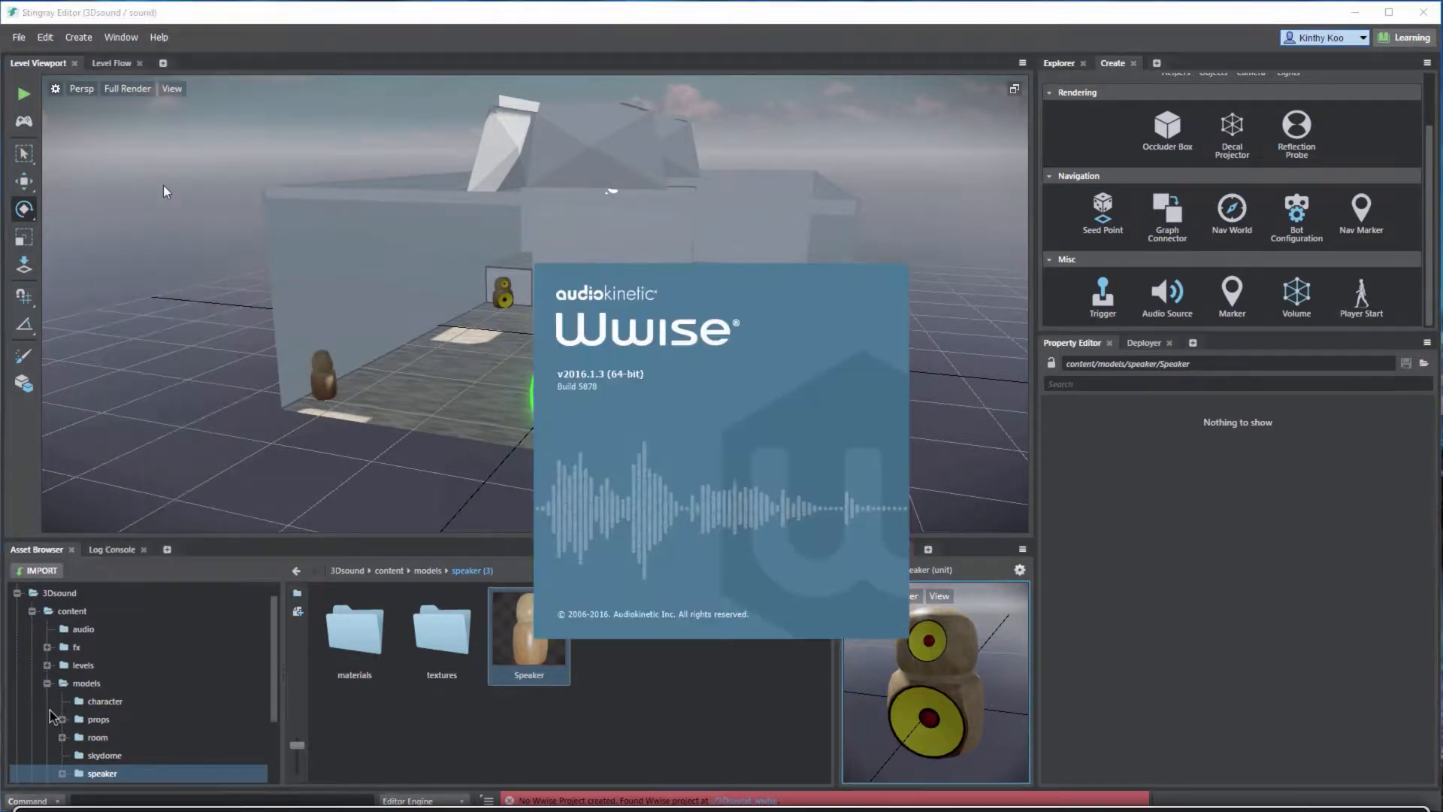
left_click(21, 83)
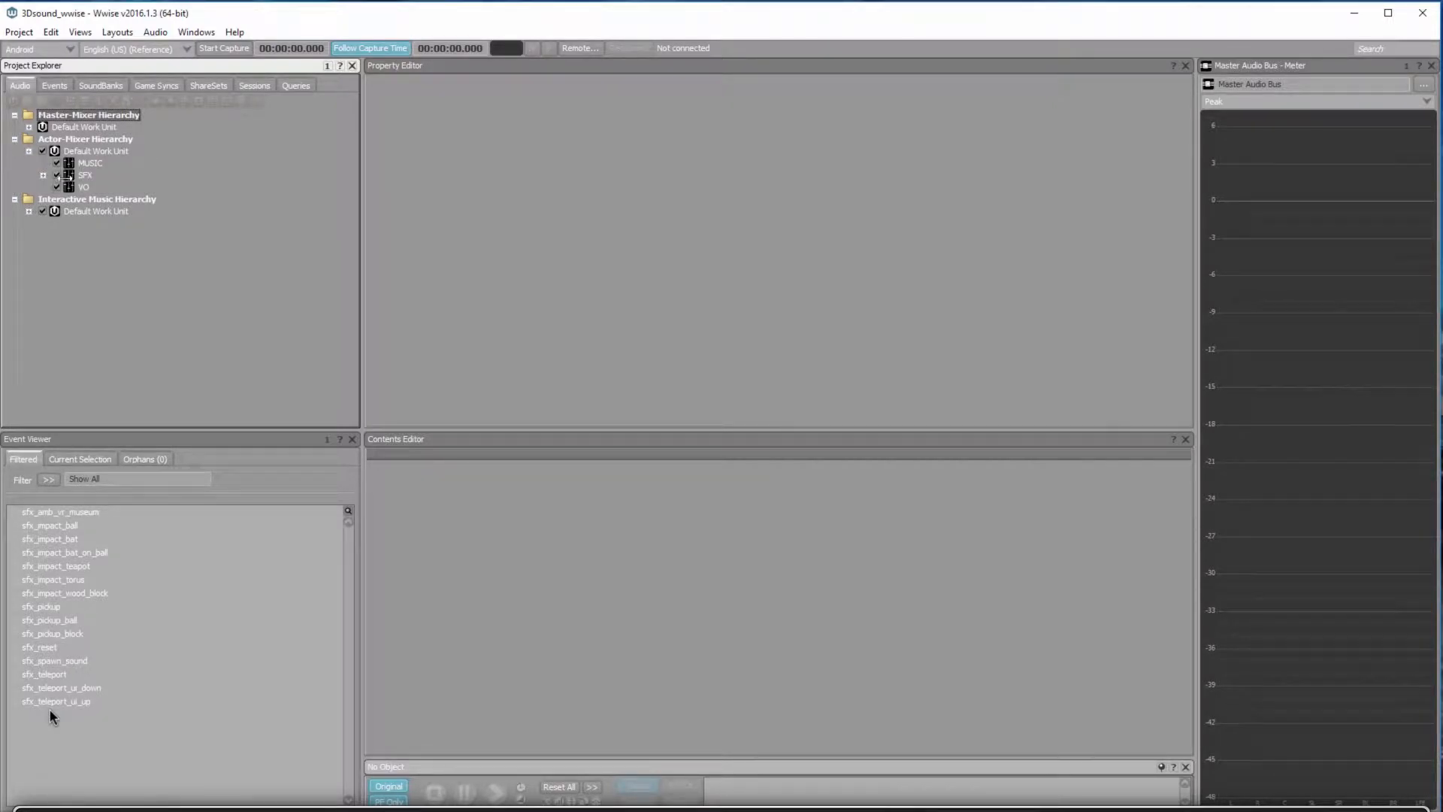
Inspect the settings of the SFX actor-mixer and the sfx_amb_vr_museum event.
left_click(58, 175)
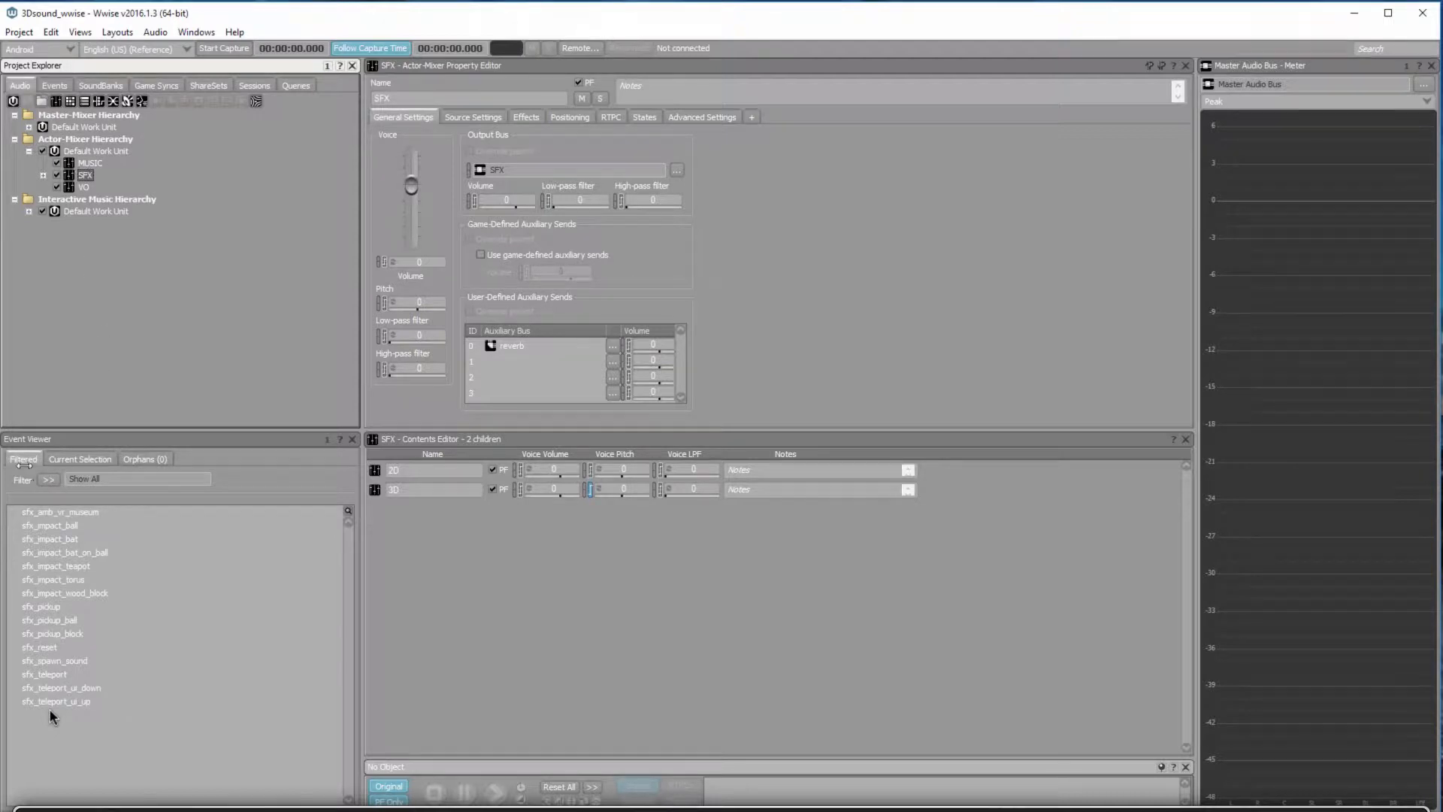
left_click(73, 511)
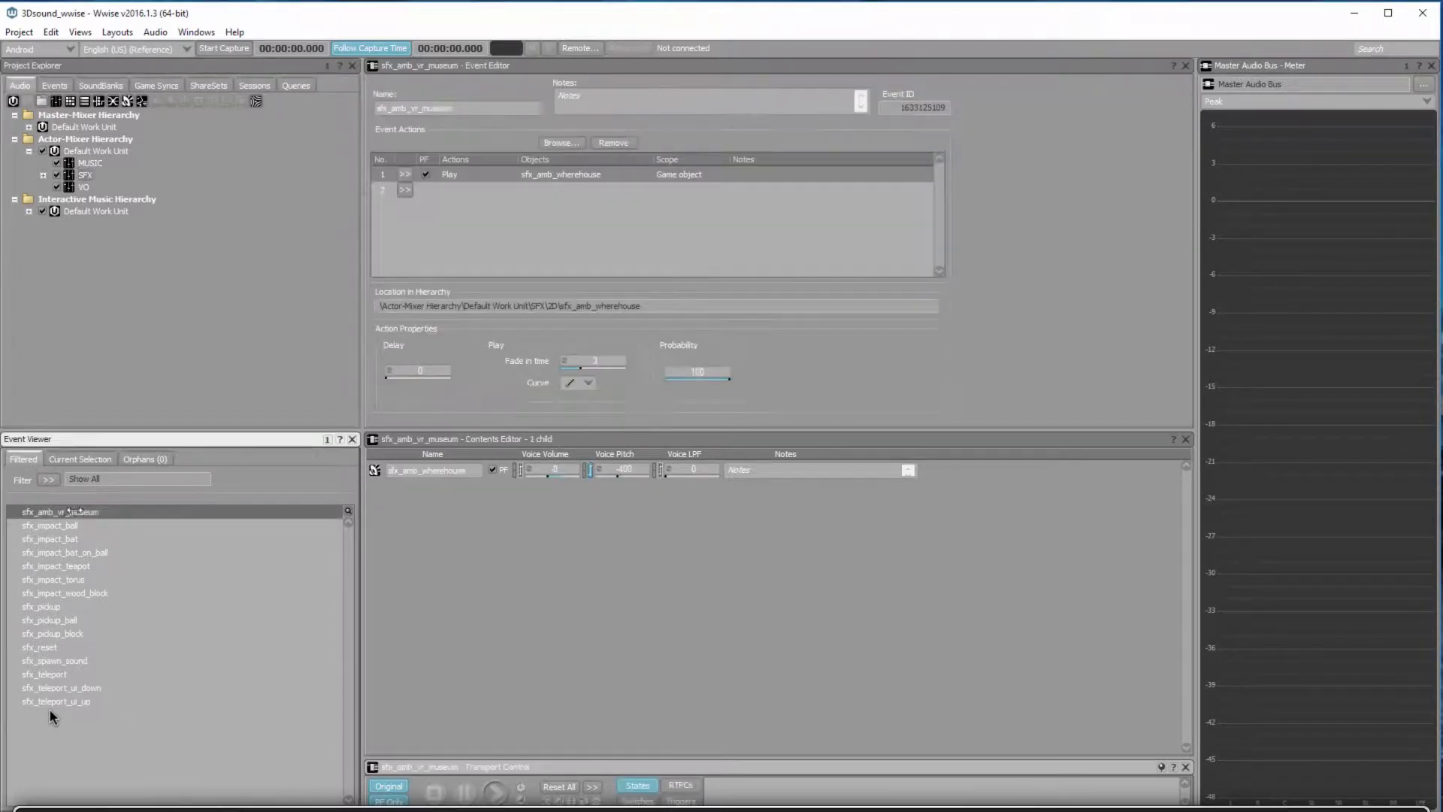
Delete all the existing sound events from the project.
key("ctrl+a")
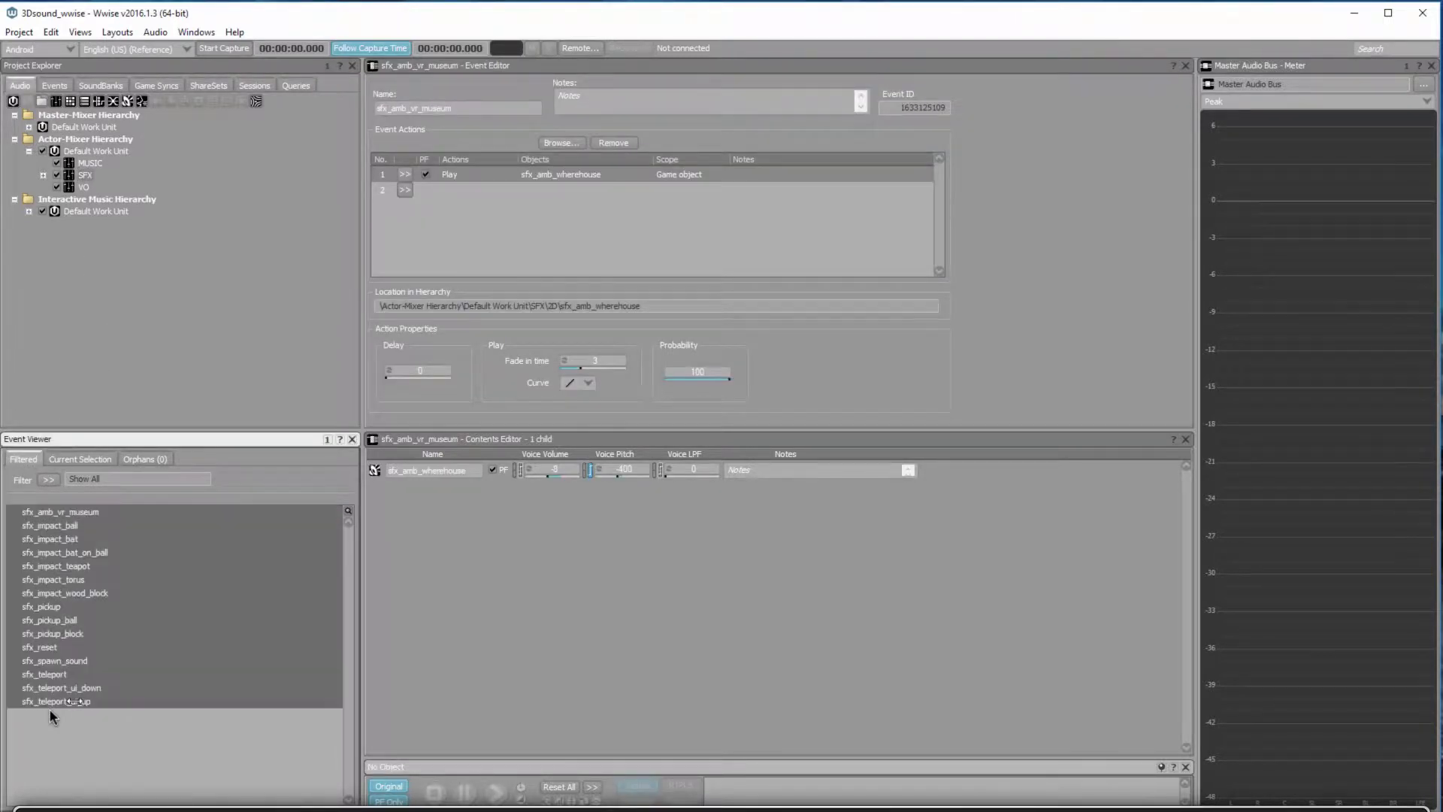
key("Delete")
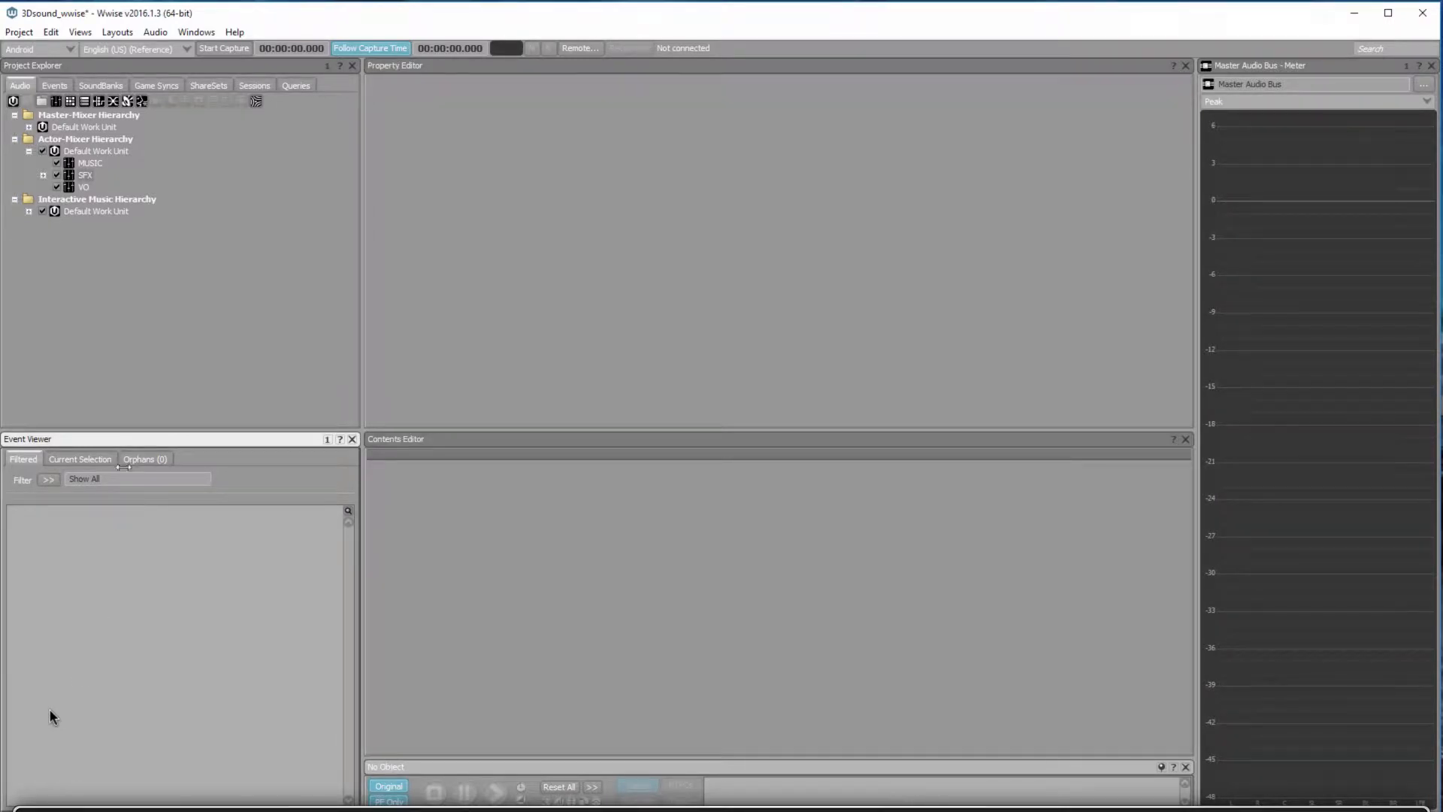
Start an audio file import and browse to the wav folder inside background Sound on the Desktop.
left_click(63, 175)
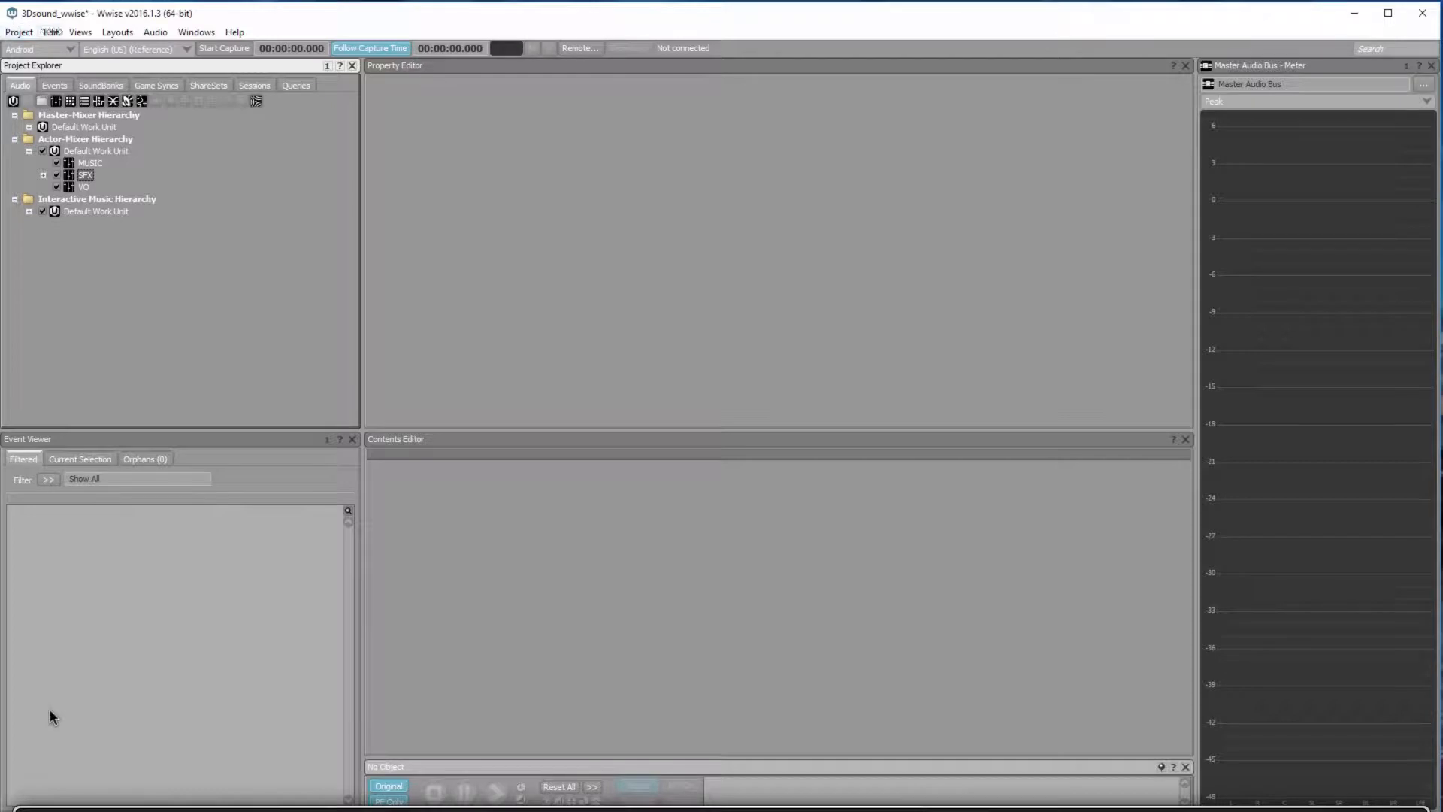
left_click(18, 31)
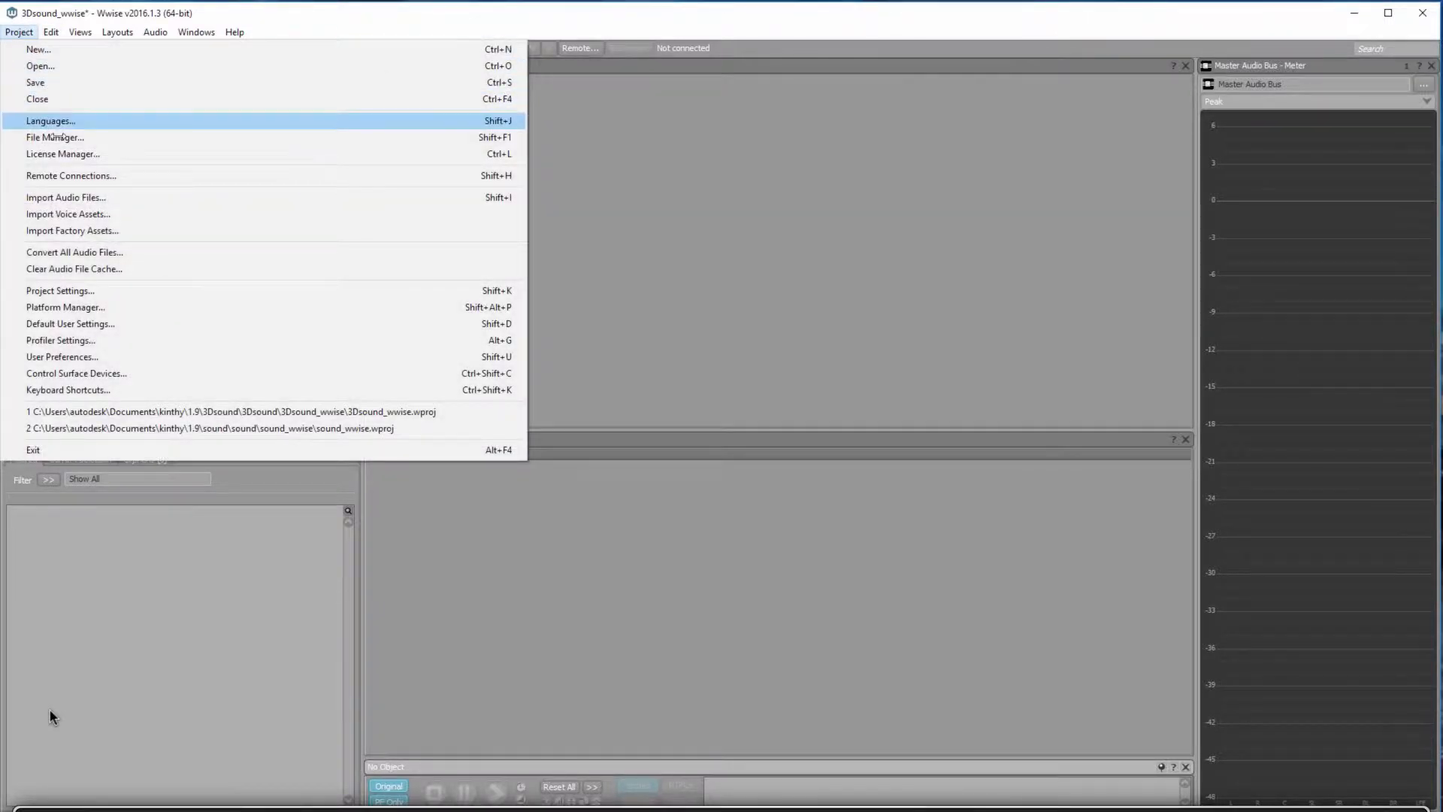
left_click(75, 197)
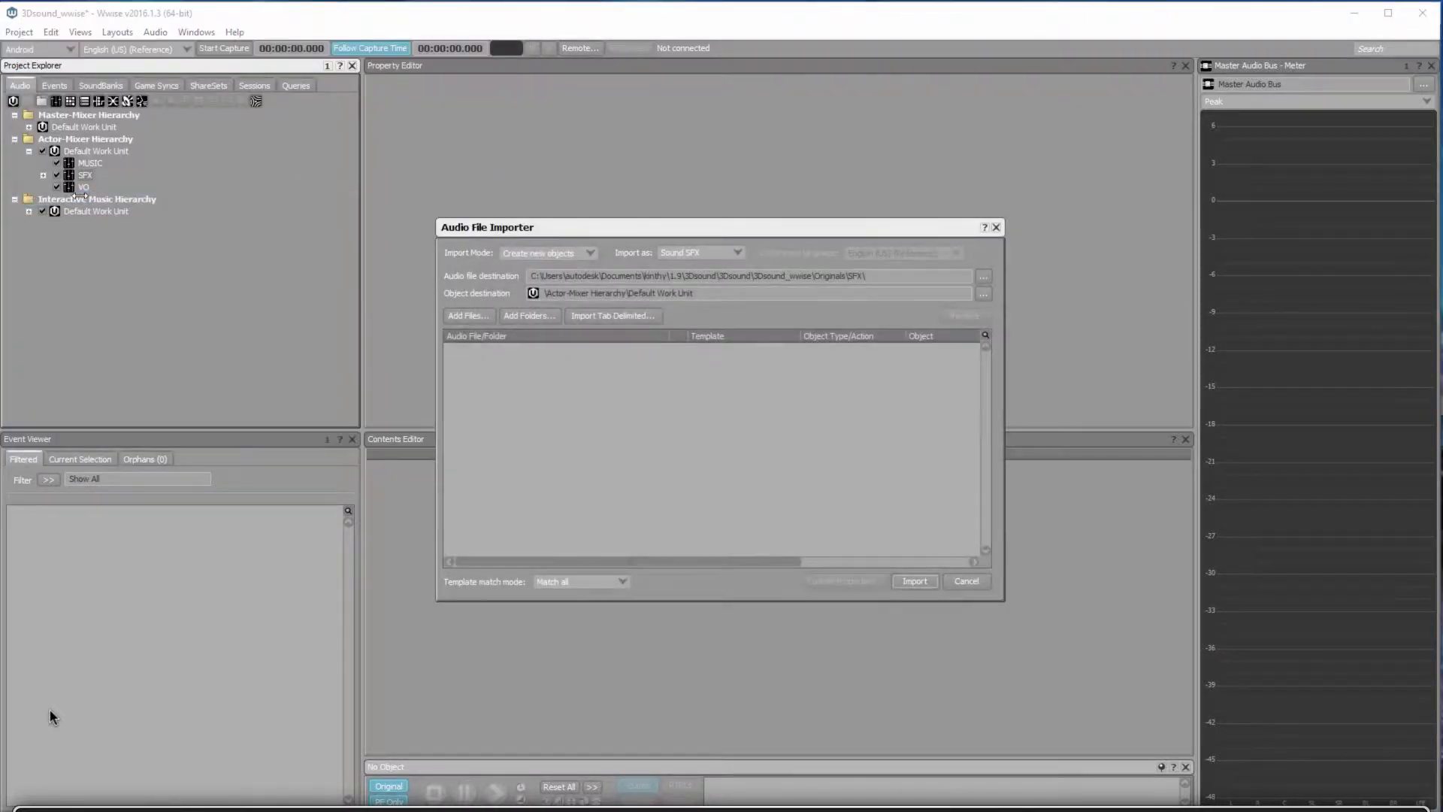
left_click(468, 316)
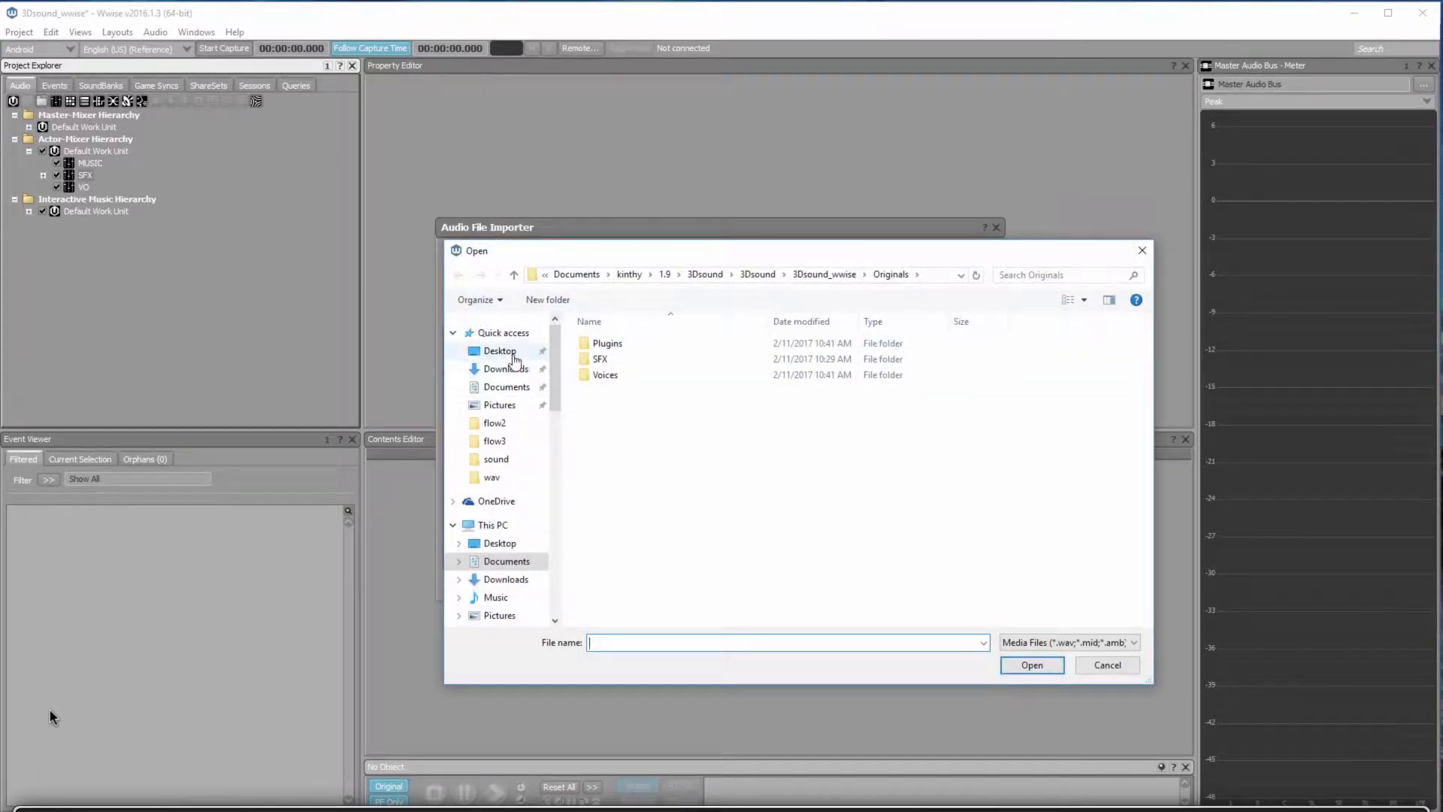
left_click(516, 356)
double_click(602, 358)
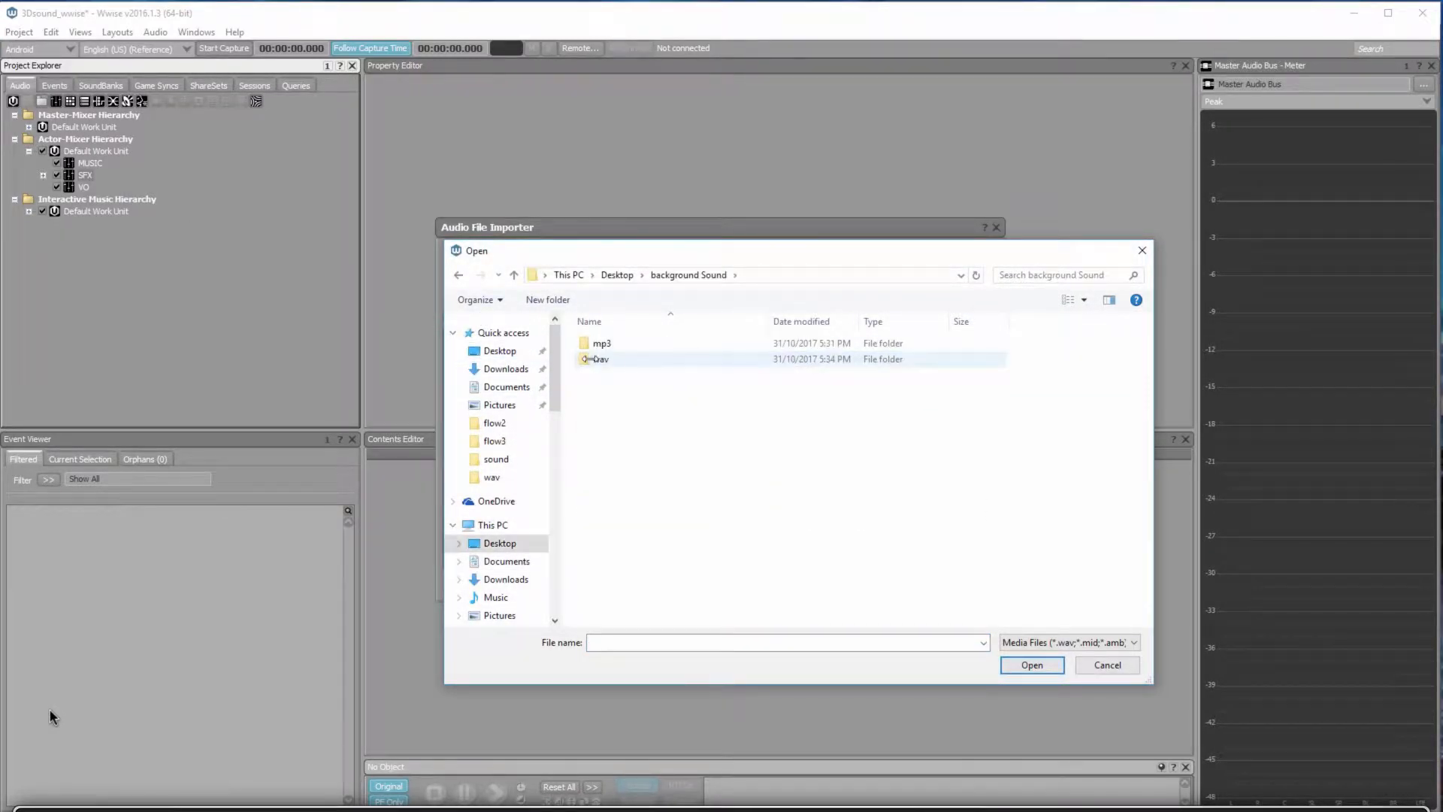
double_click(594, 359)
Import the foodCourt, kidsPlay, rain and restaurant wav files as Sound SFX objects into the actor-mixer's Default Work Unit.
left_click(600, 343)
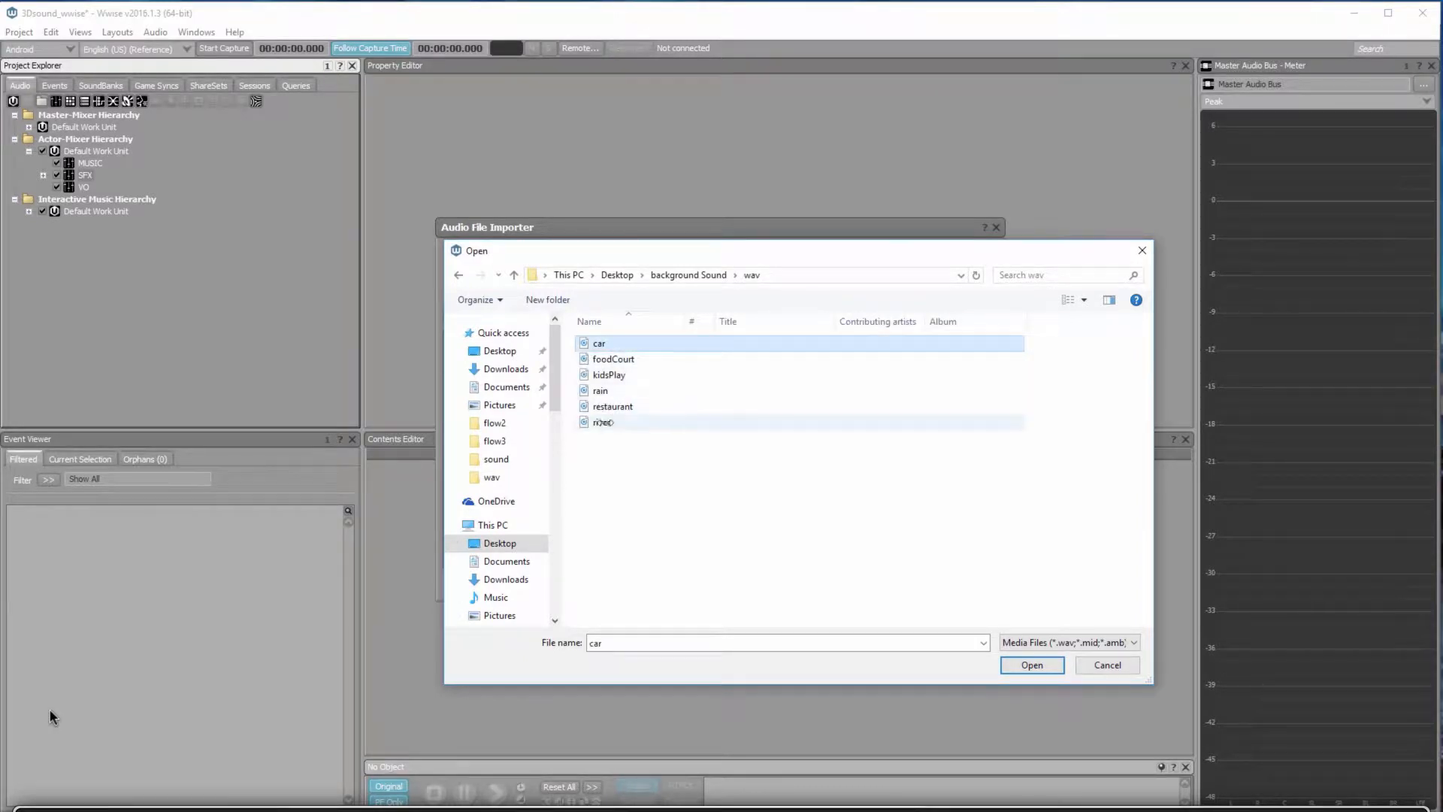
left_click(603, 422, "shift")
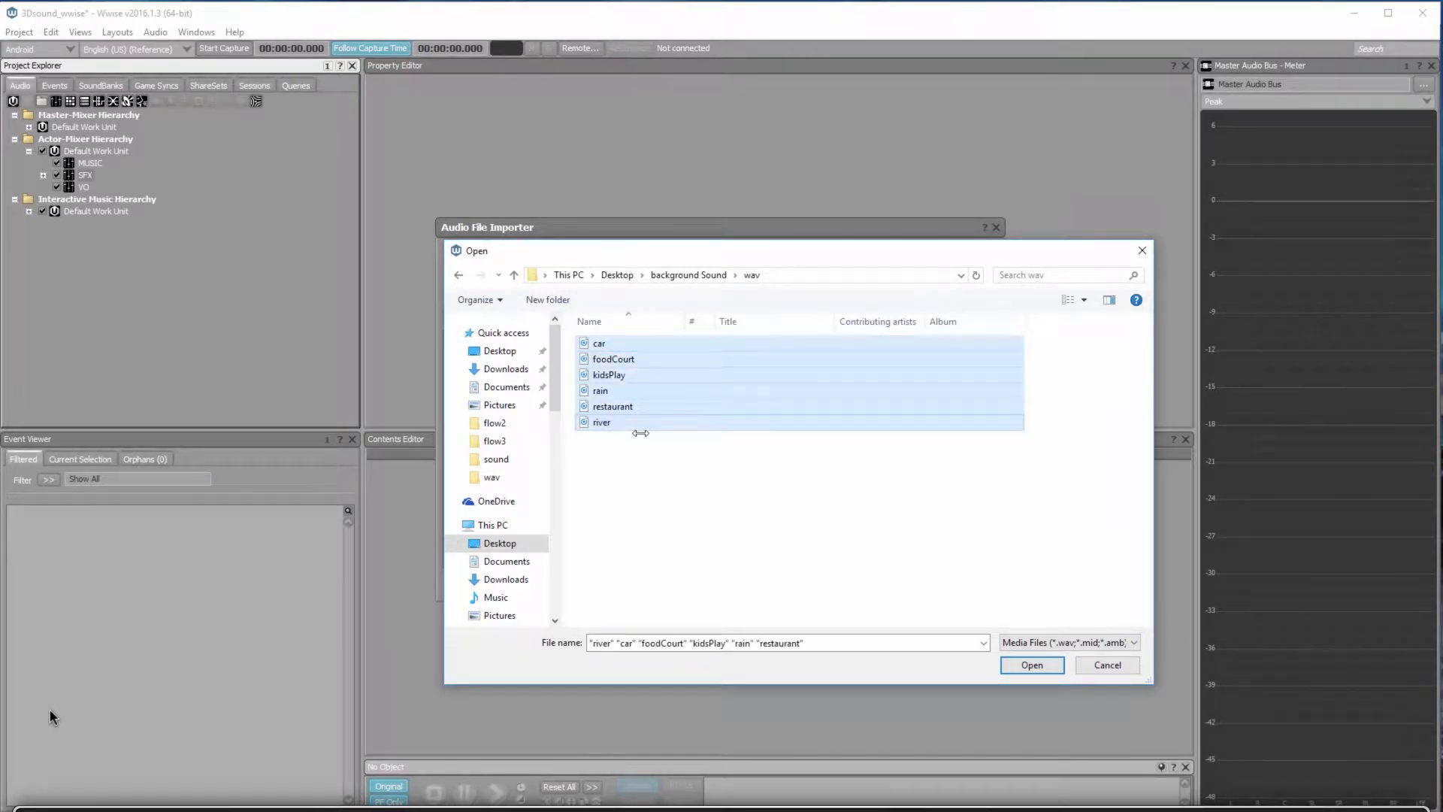
left_click(615, 361)
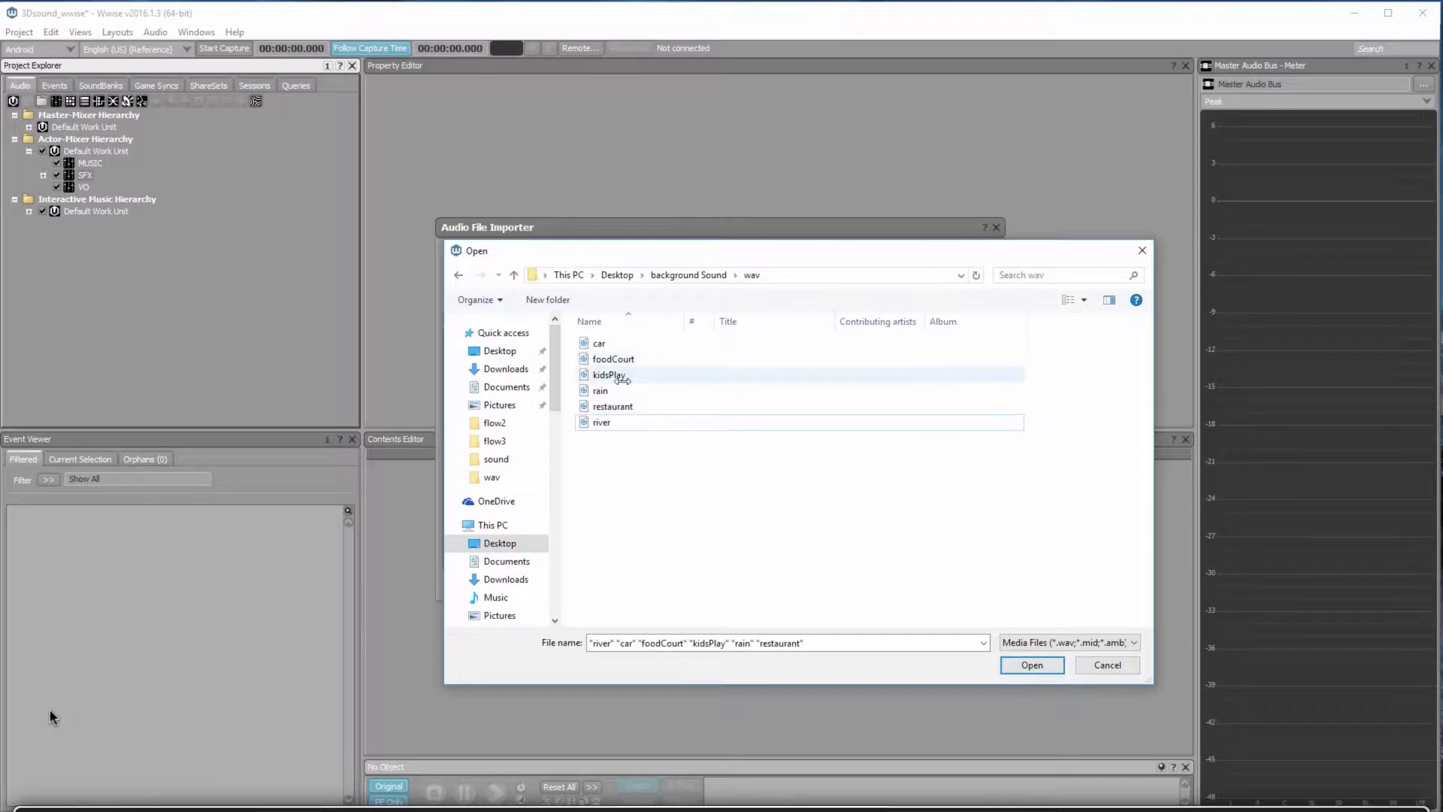
left_click(615, 375)
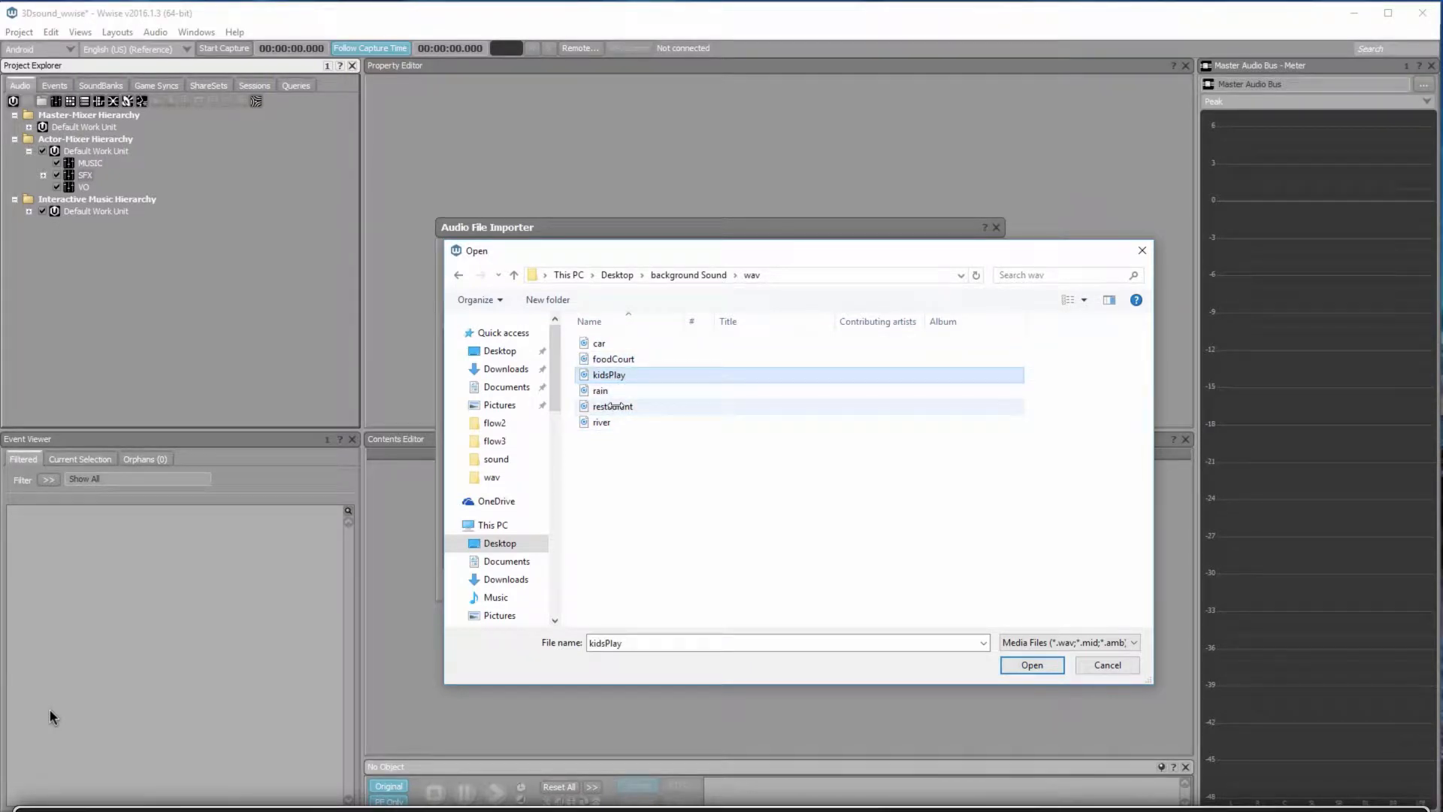
left_click(613, 406, "shift")
left_click(612, 359)
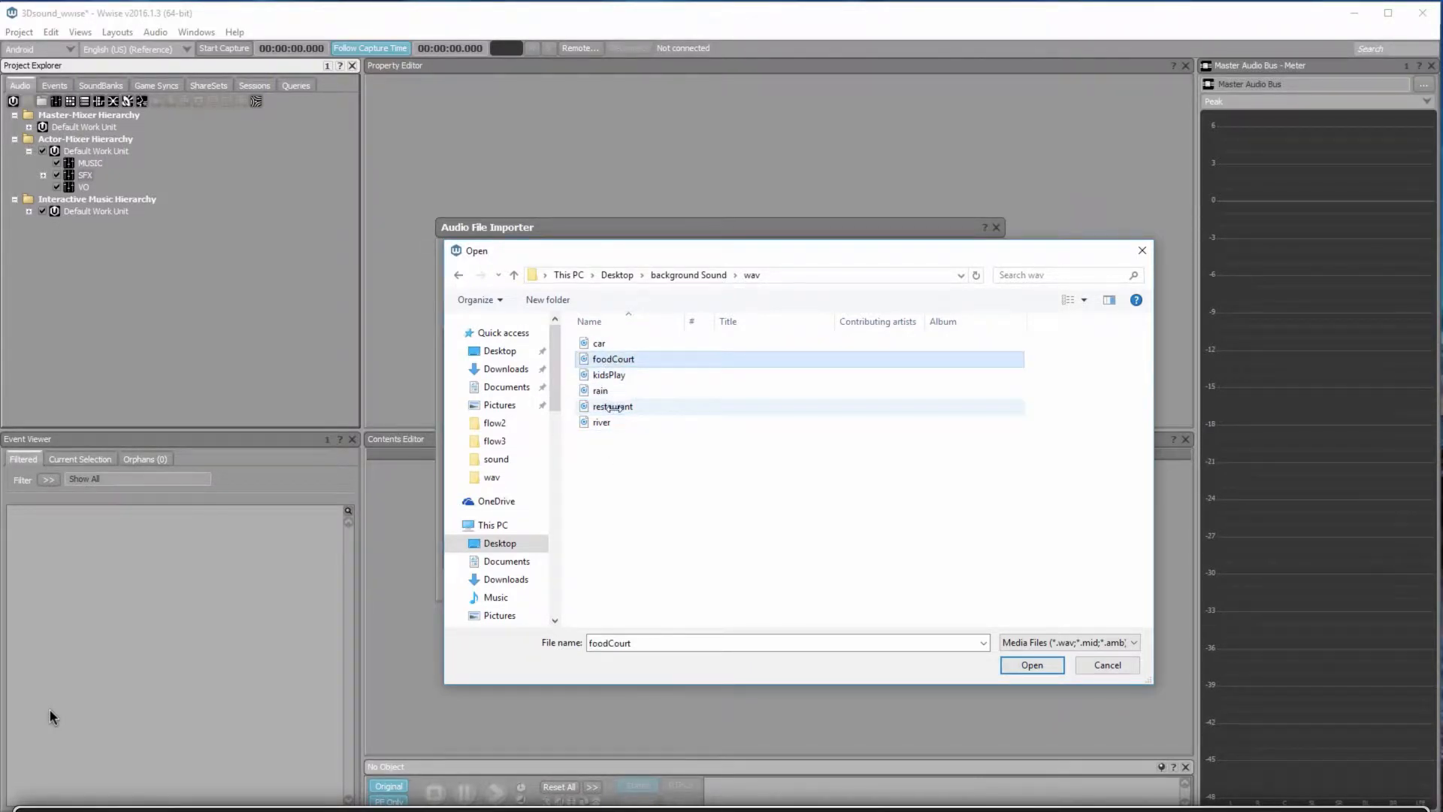
left_click(612, 407, "shift")
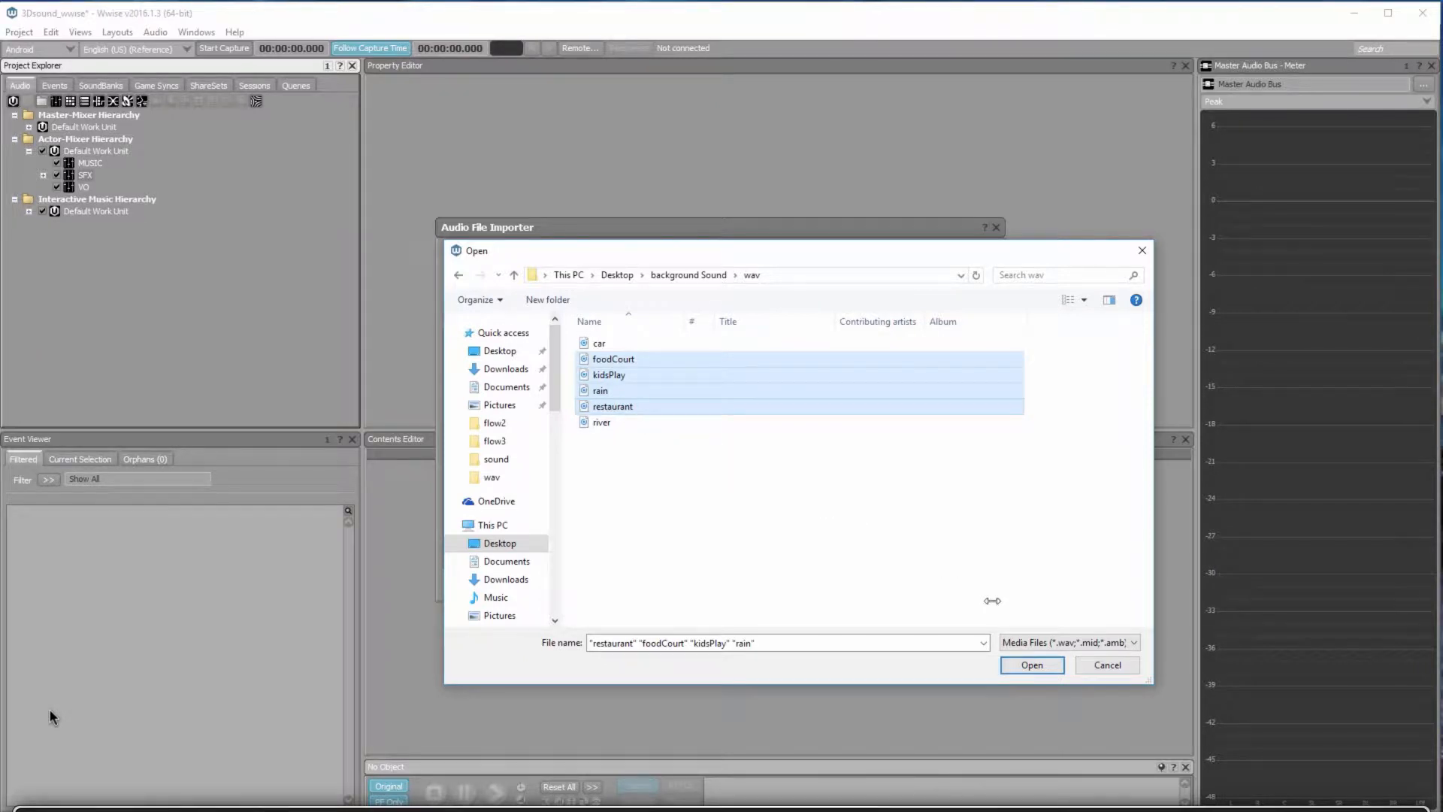
left_click(1024, 671)
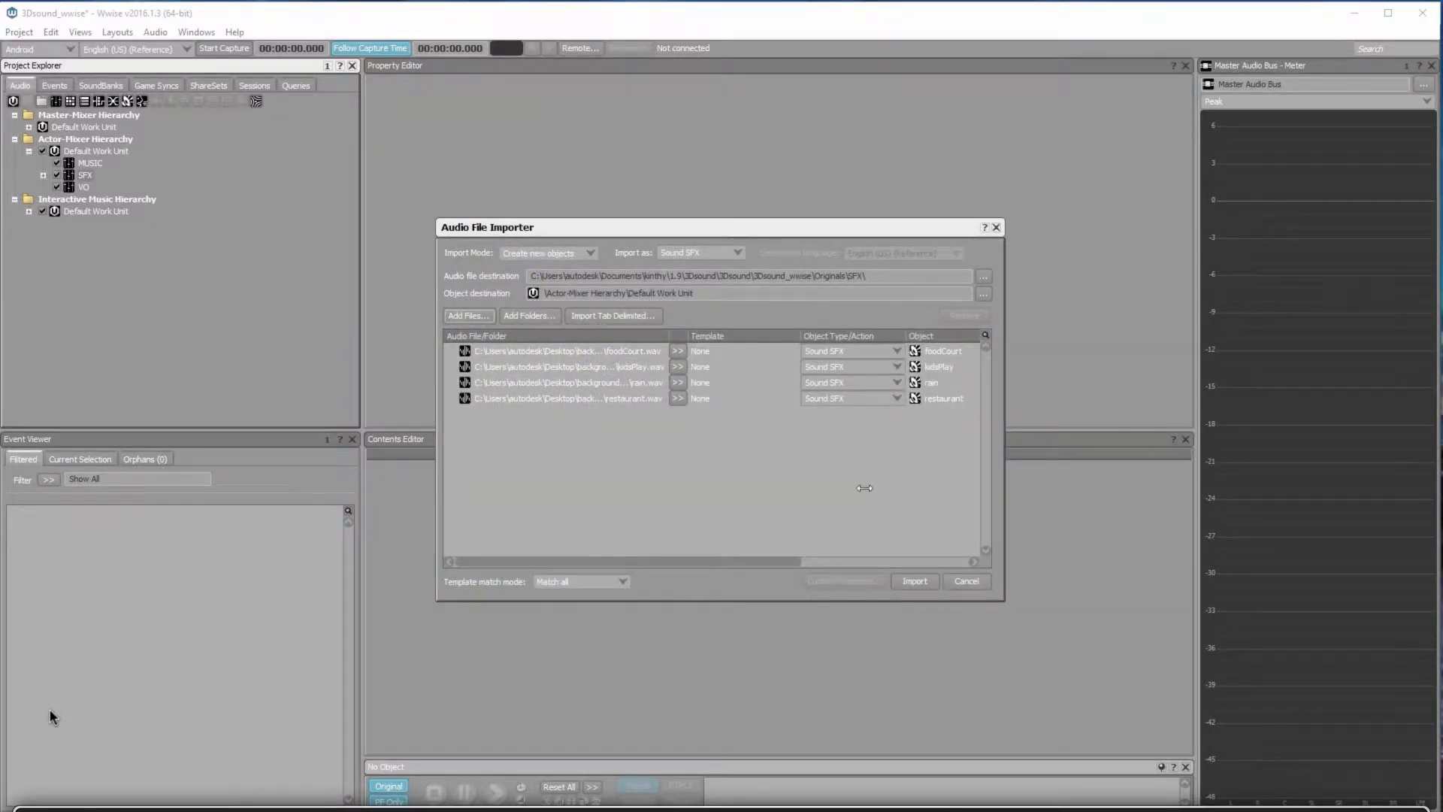
left_click(911, 580)
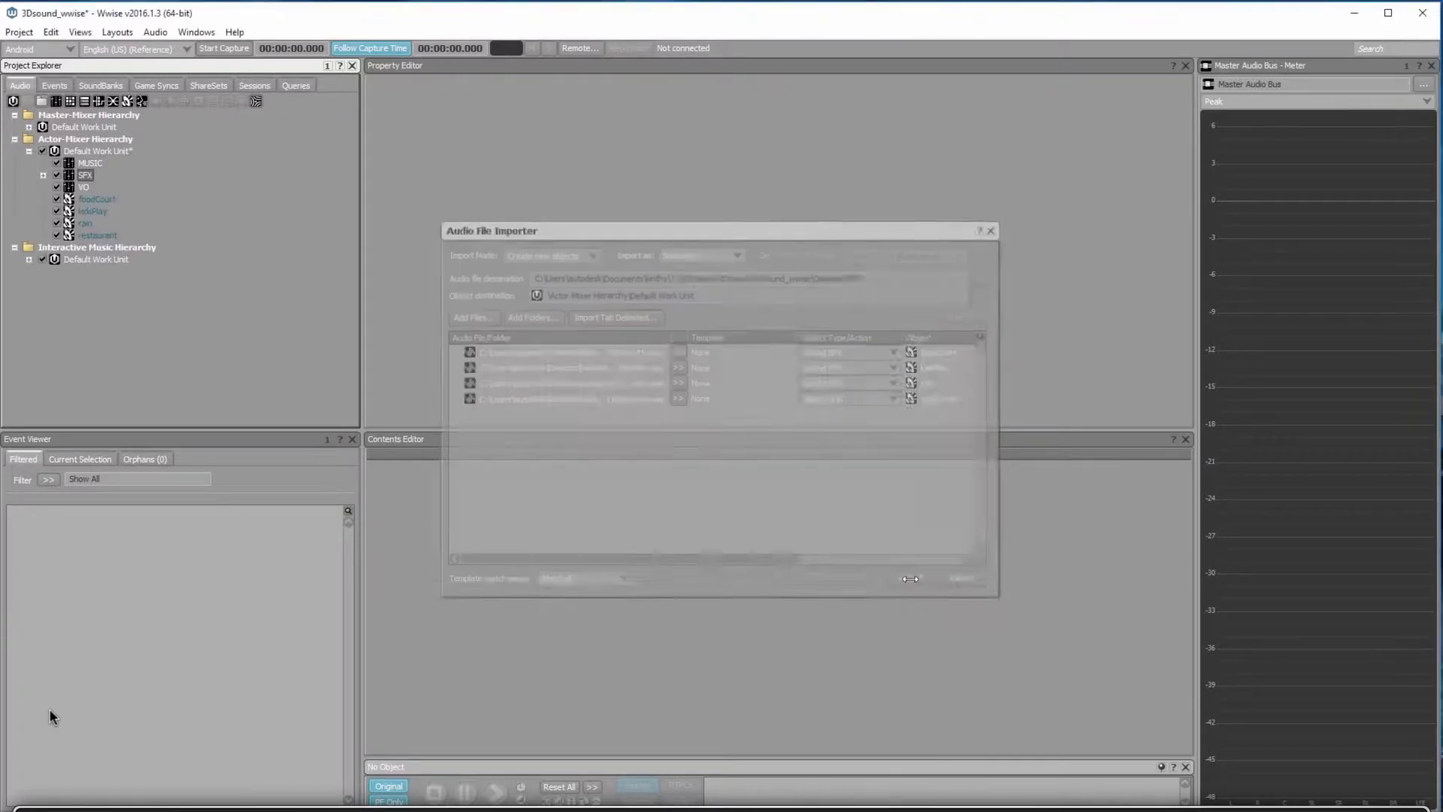
Look over the properties of the imported foodCourt, kidsPlay and restaurant sounds.
left_click(101, 199)
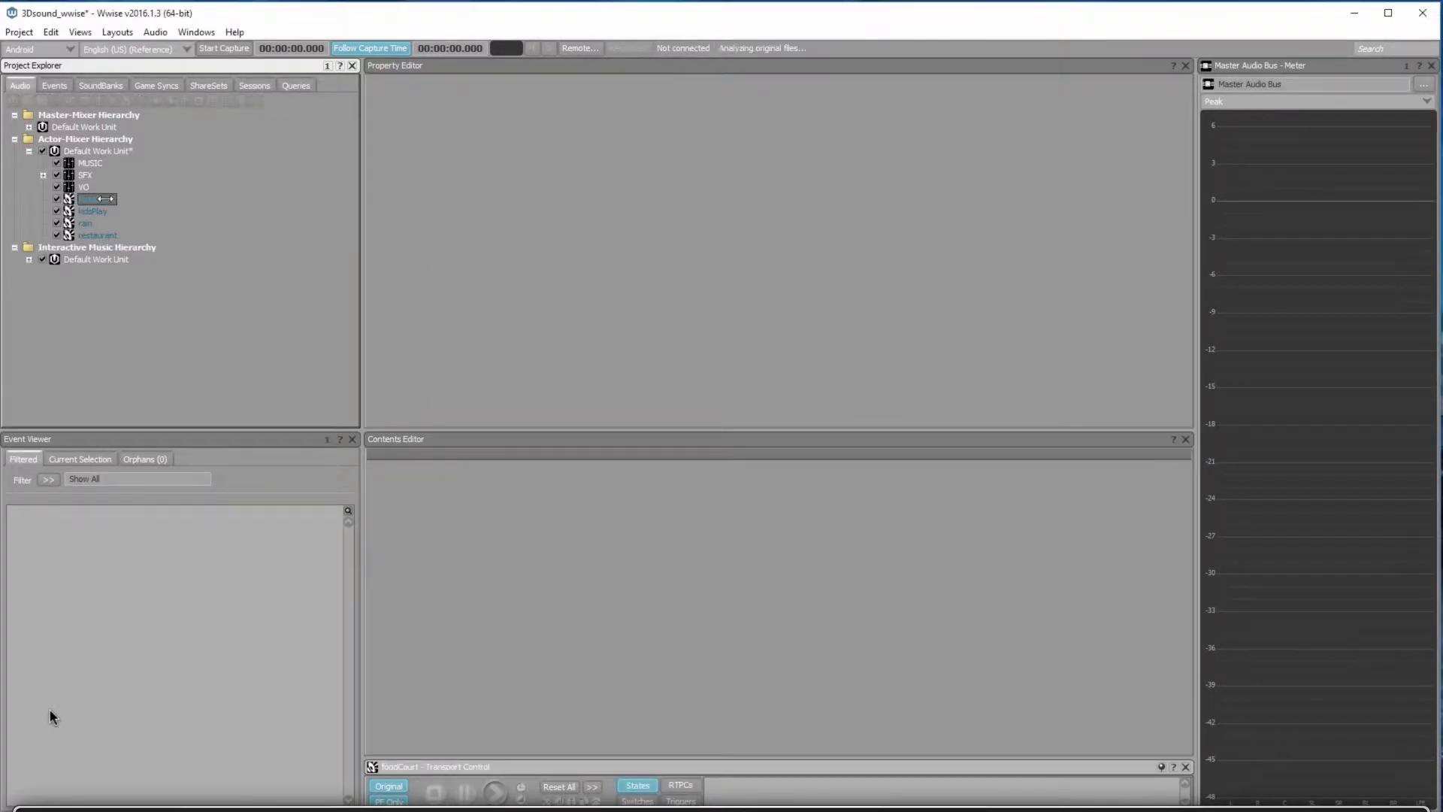
left_click(92, 211)
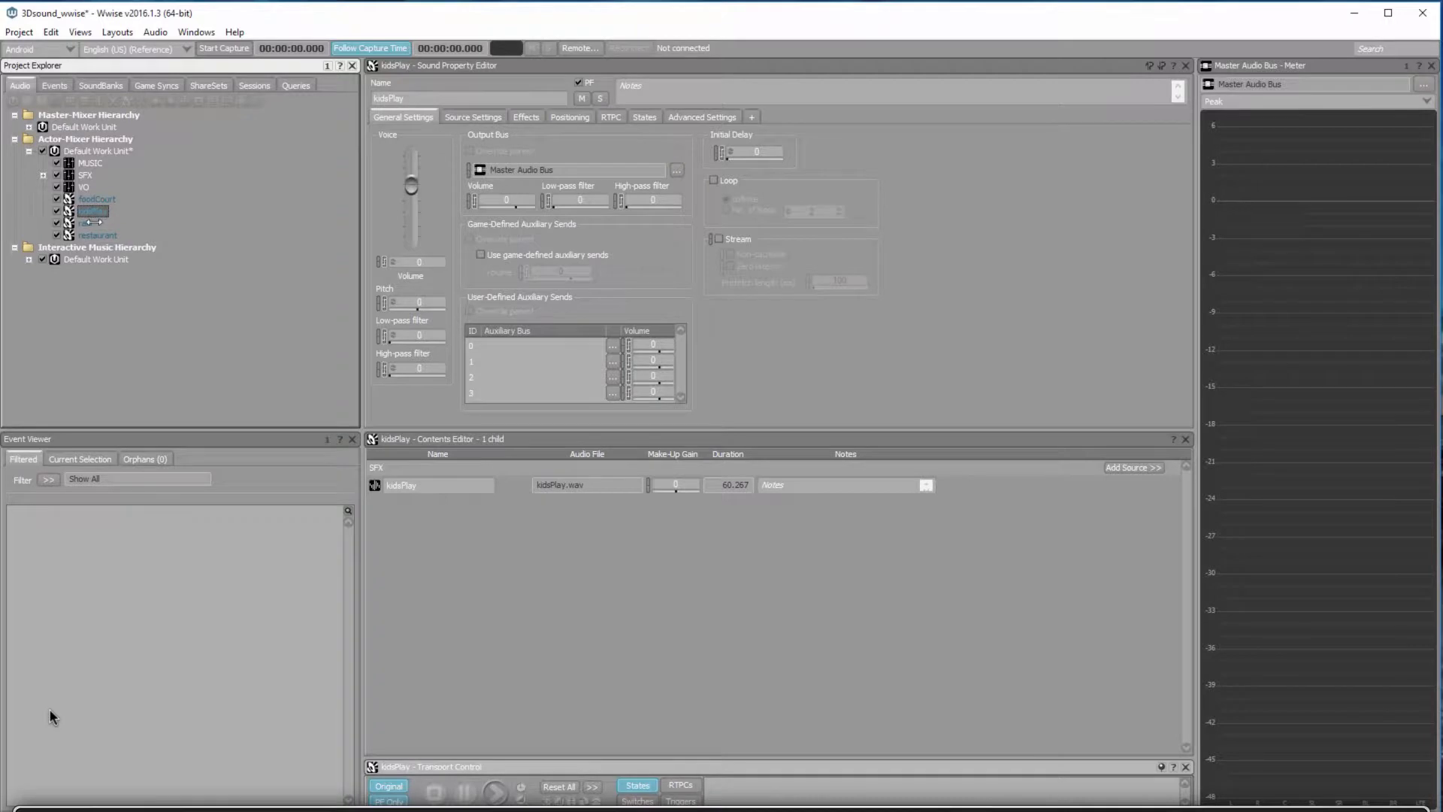
left_click(102, 235)
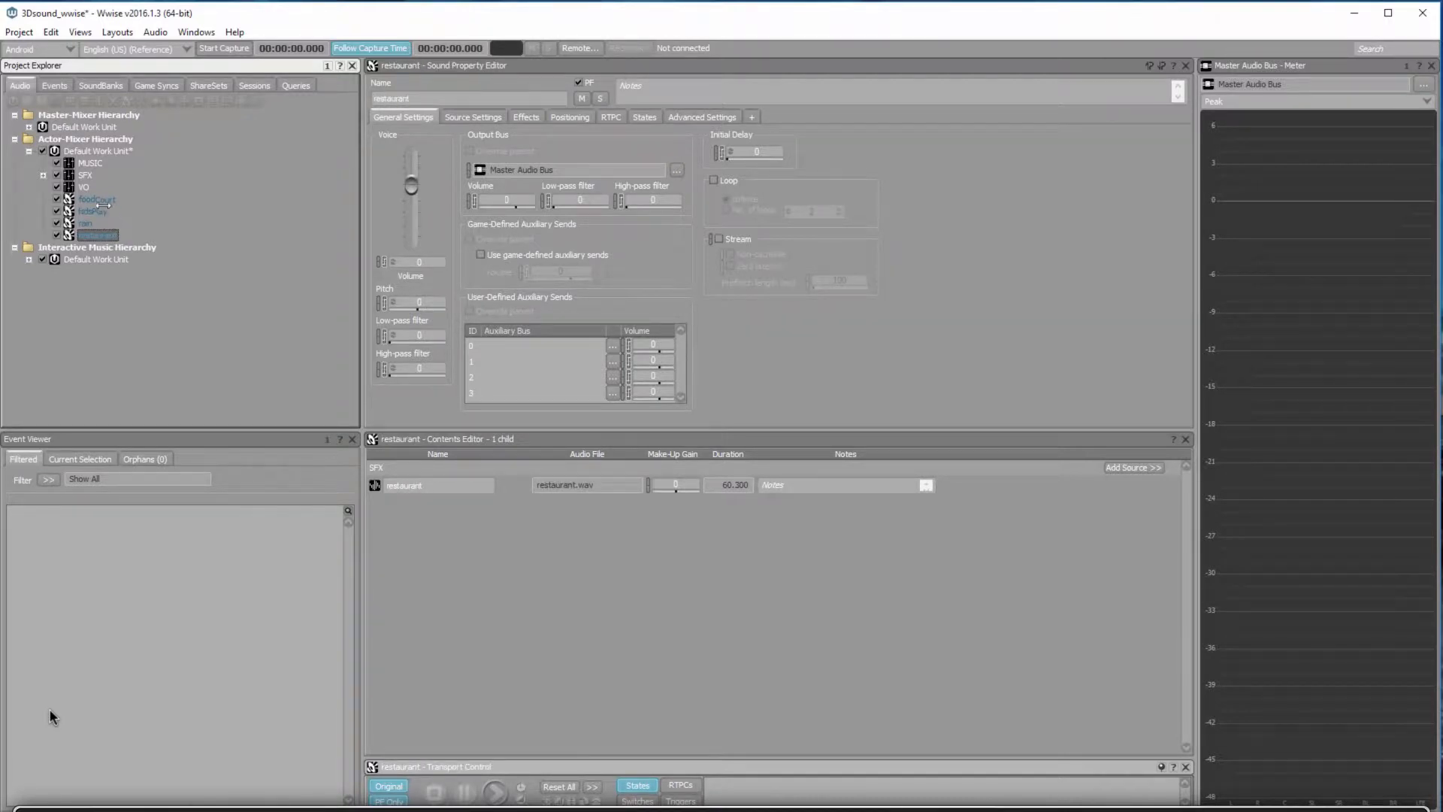
Set the foodCourt sound's positioning to 3D and create a new attenuation for it, named with the author's name followed by 5m.
left_click(101, 199)
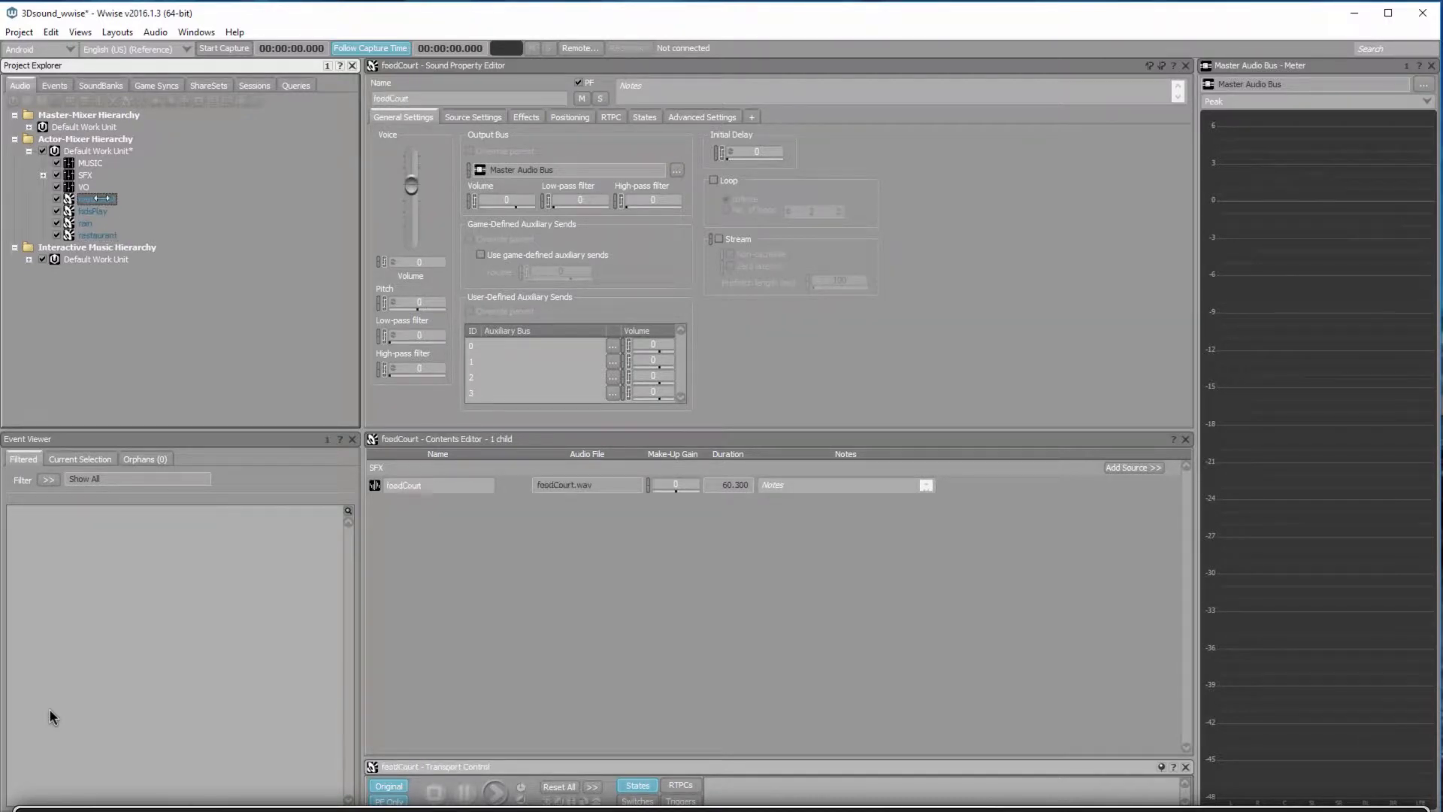
left_click(570, 117)
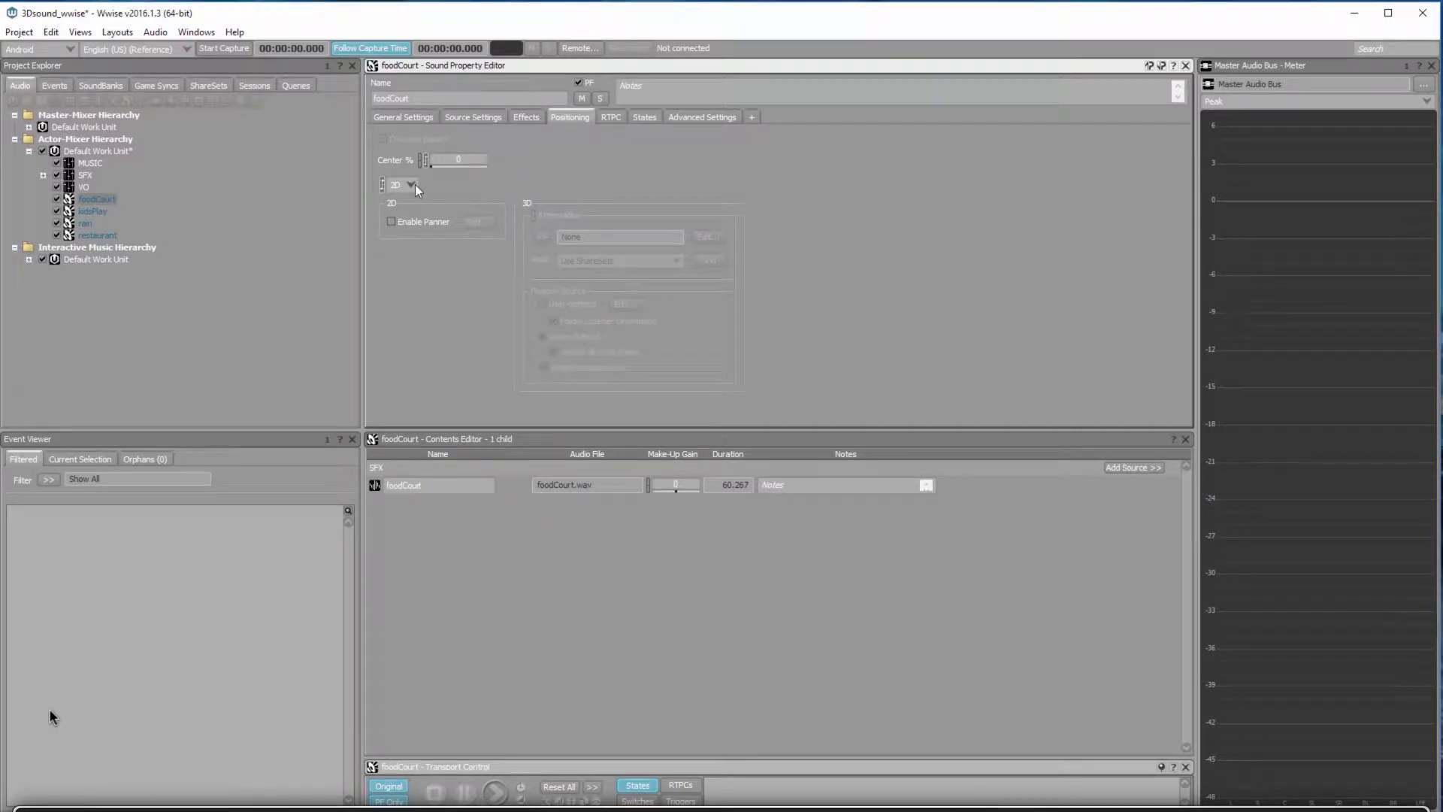
left_click(397, 210)
left_click(543, 238)
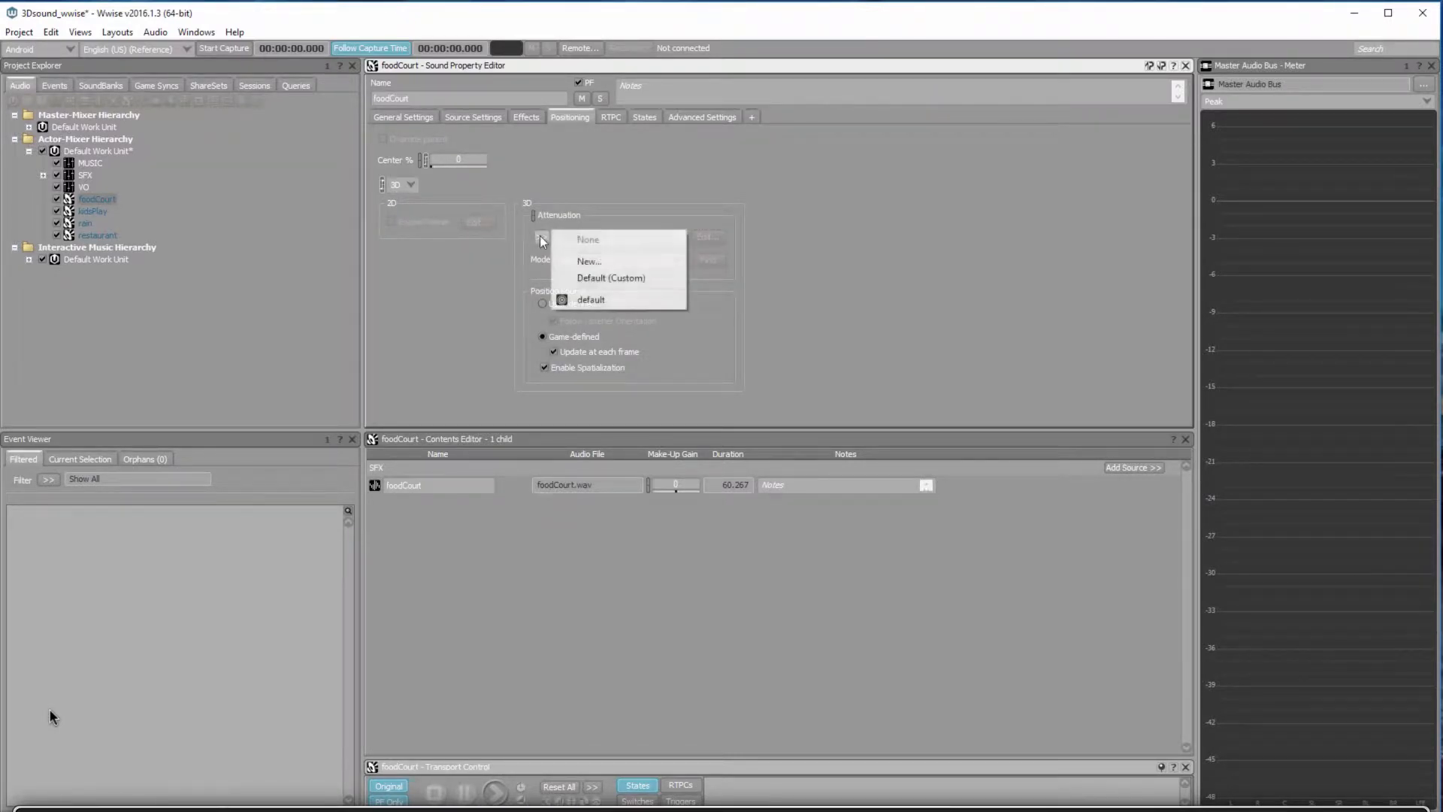
left_click(585, 262)
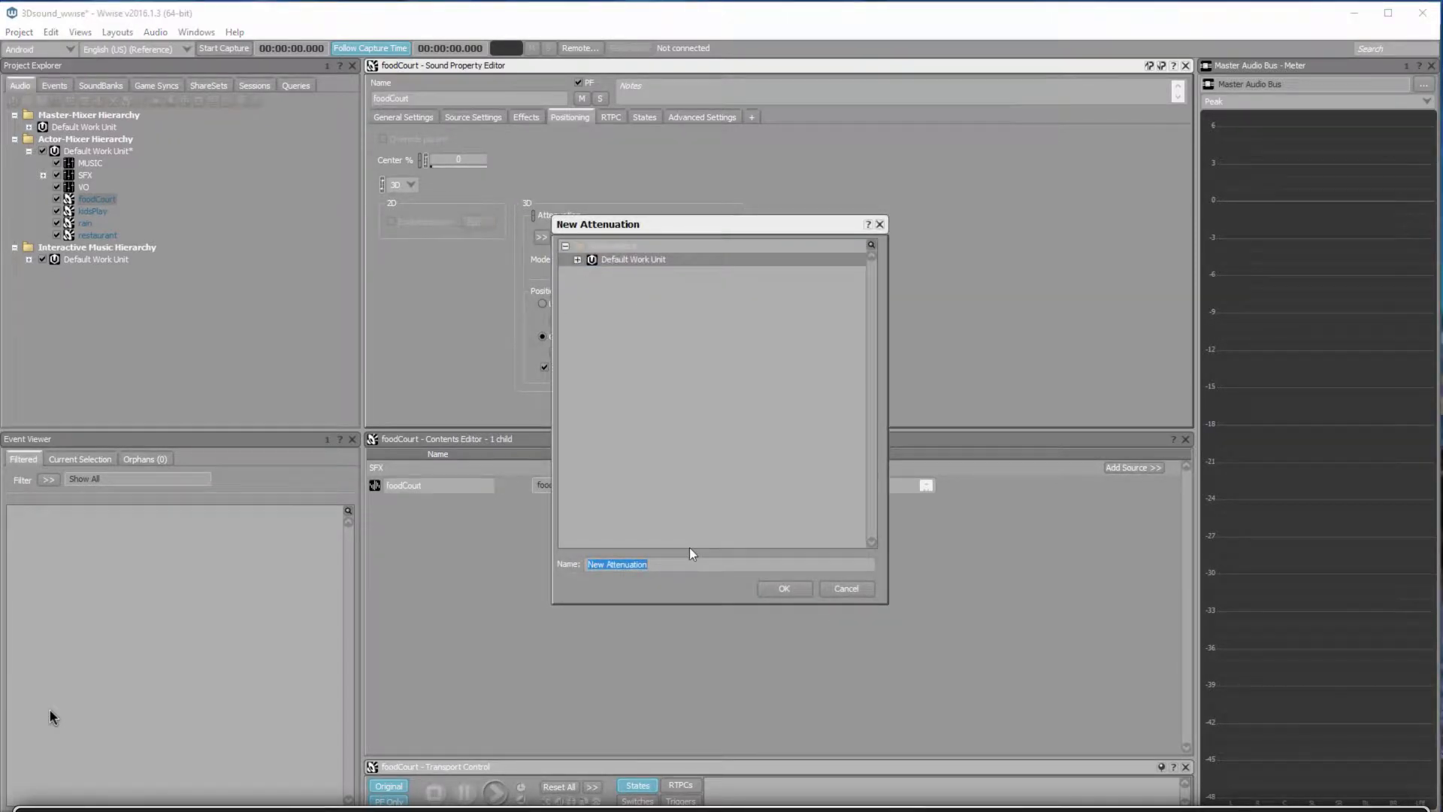
type("kinthy 5m")
key("BackSpace")
type("5m")
key("Return")
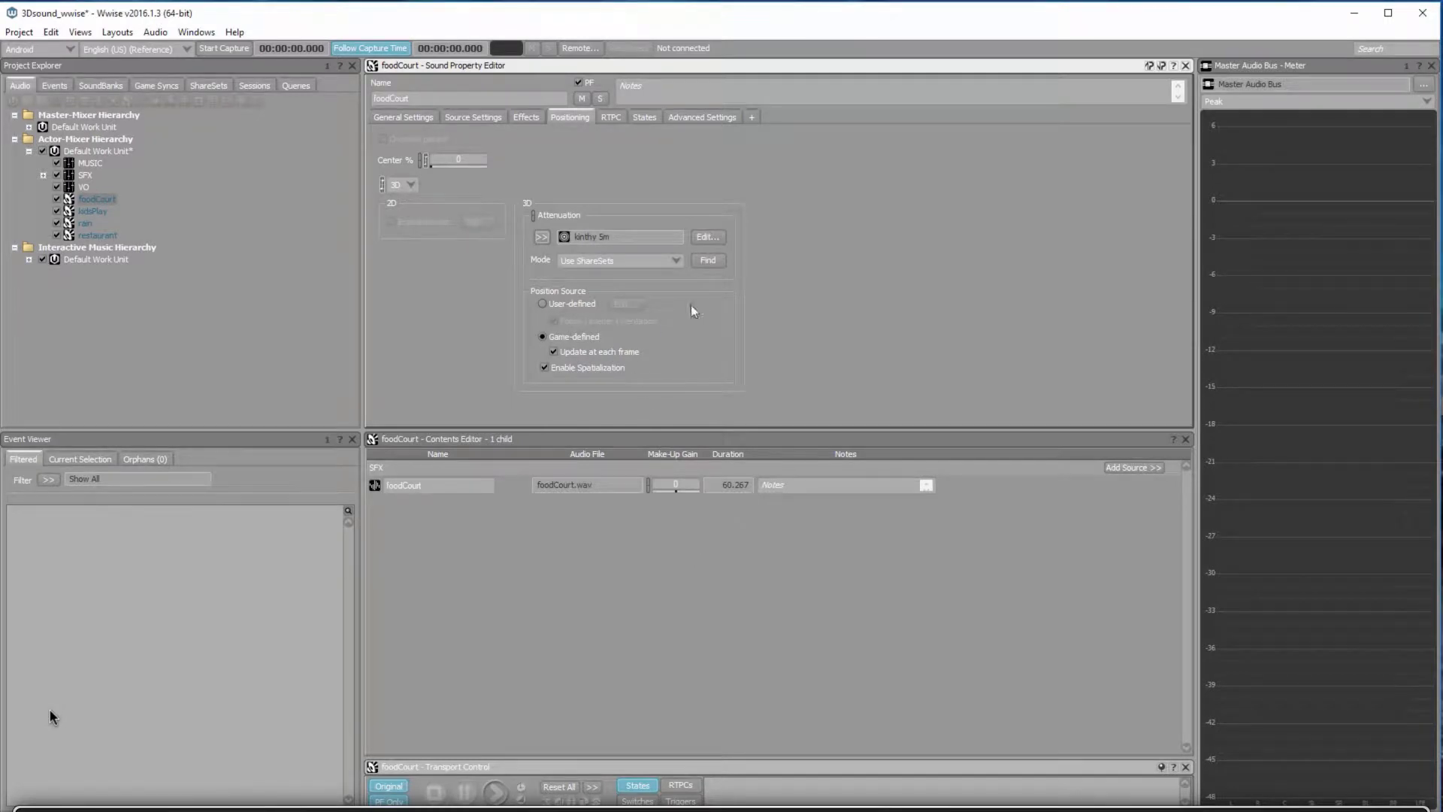
Set the max distance of foodCourt's new attenuation to 5 and close its editor.
left_click(709, 237)
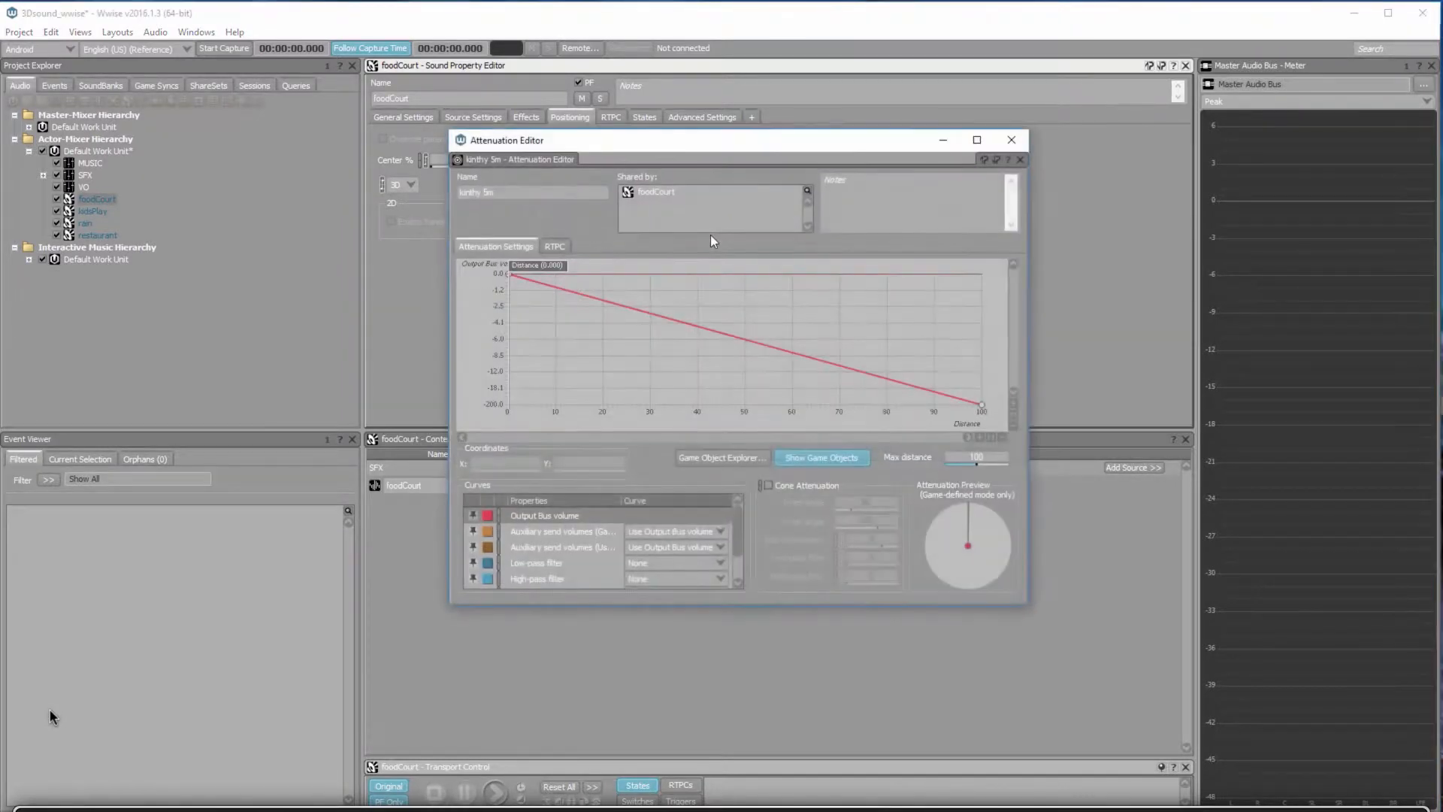
double_click(984, 456)
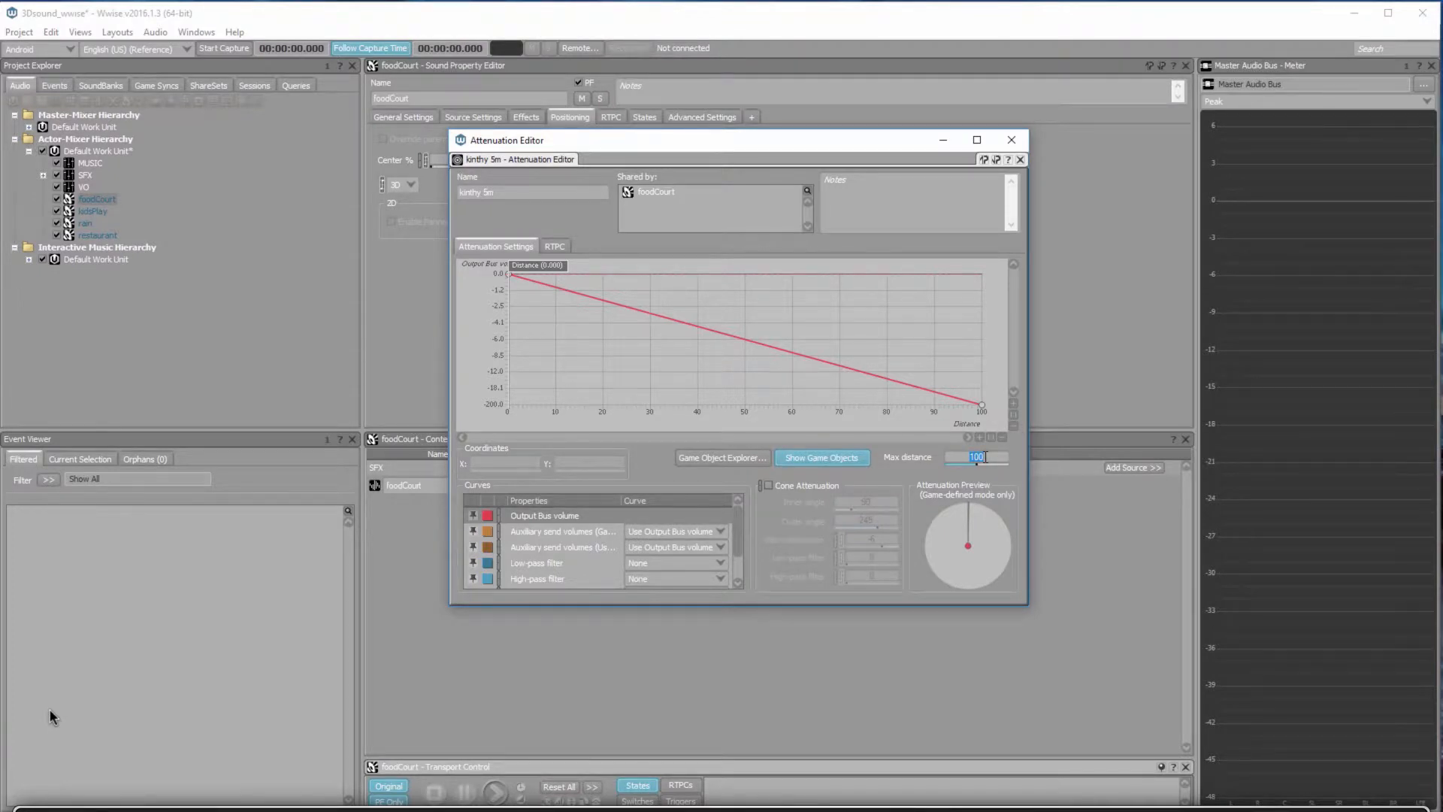
type("5")
key("Return")
left_click(1012, 140)
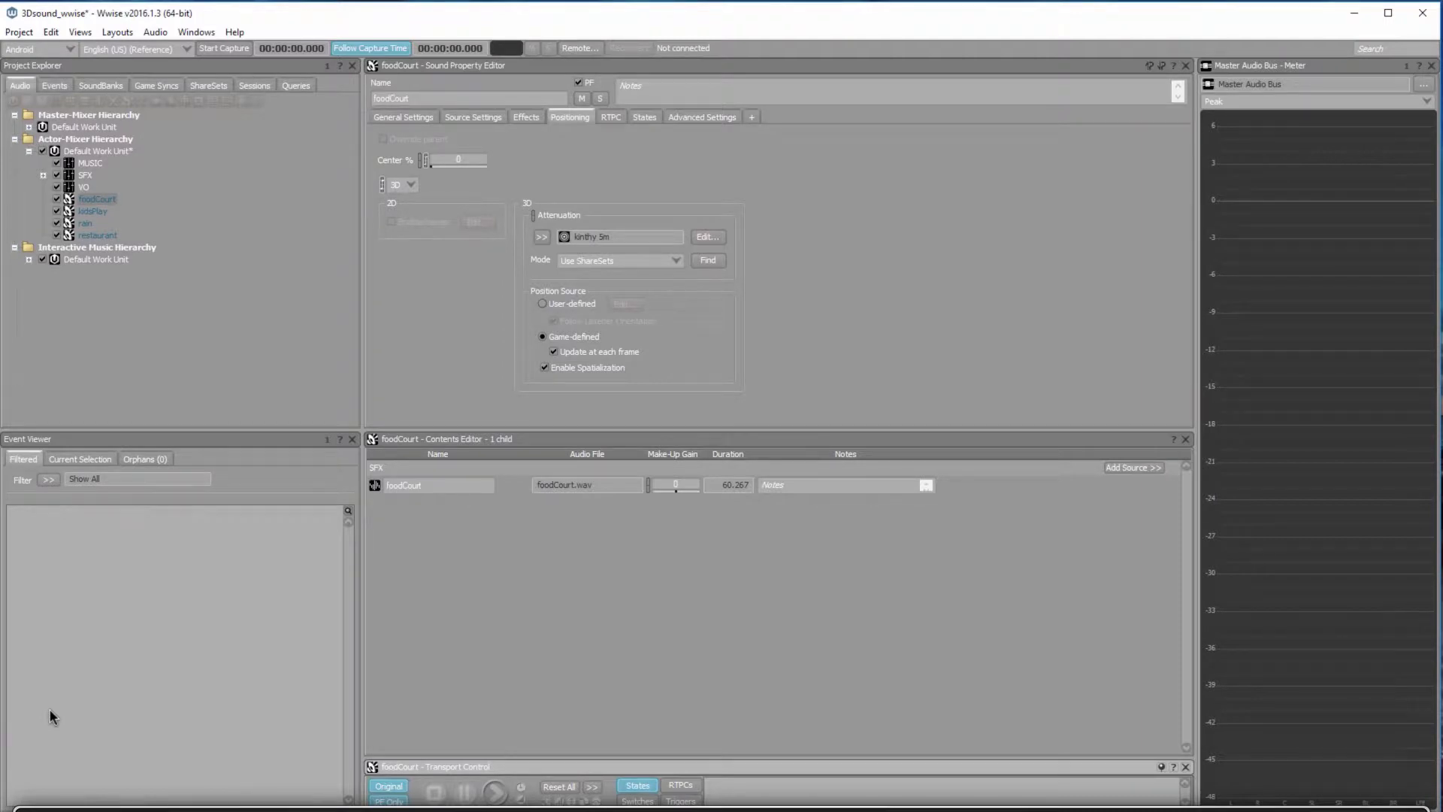
Set the kidsPlay sound's positioning to 3D and assign the custom 5m attenuation to it.
key("Down")
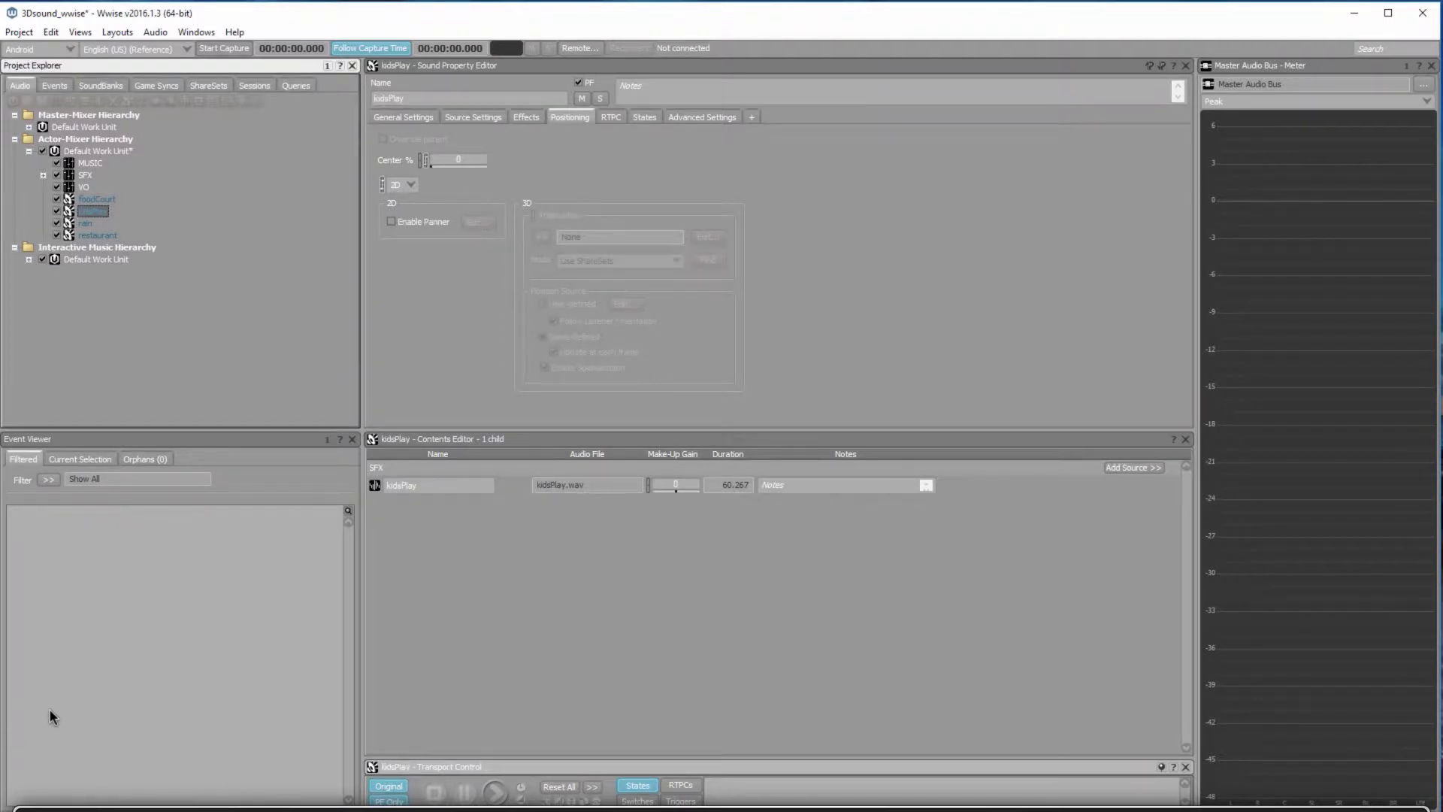
left_click(410, 185)
left_click(406, 209)
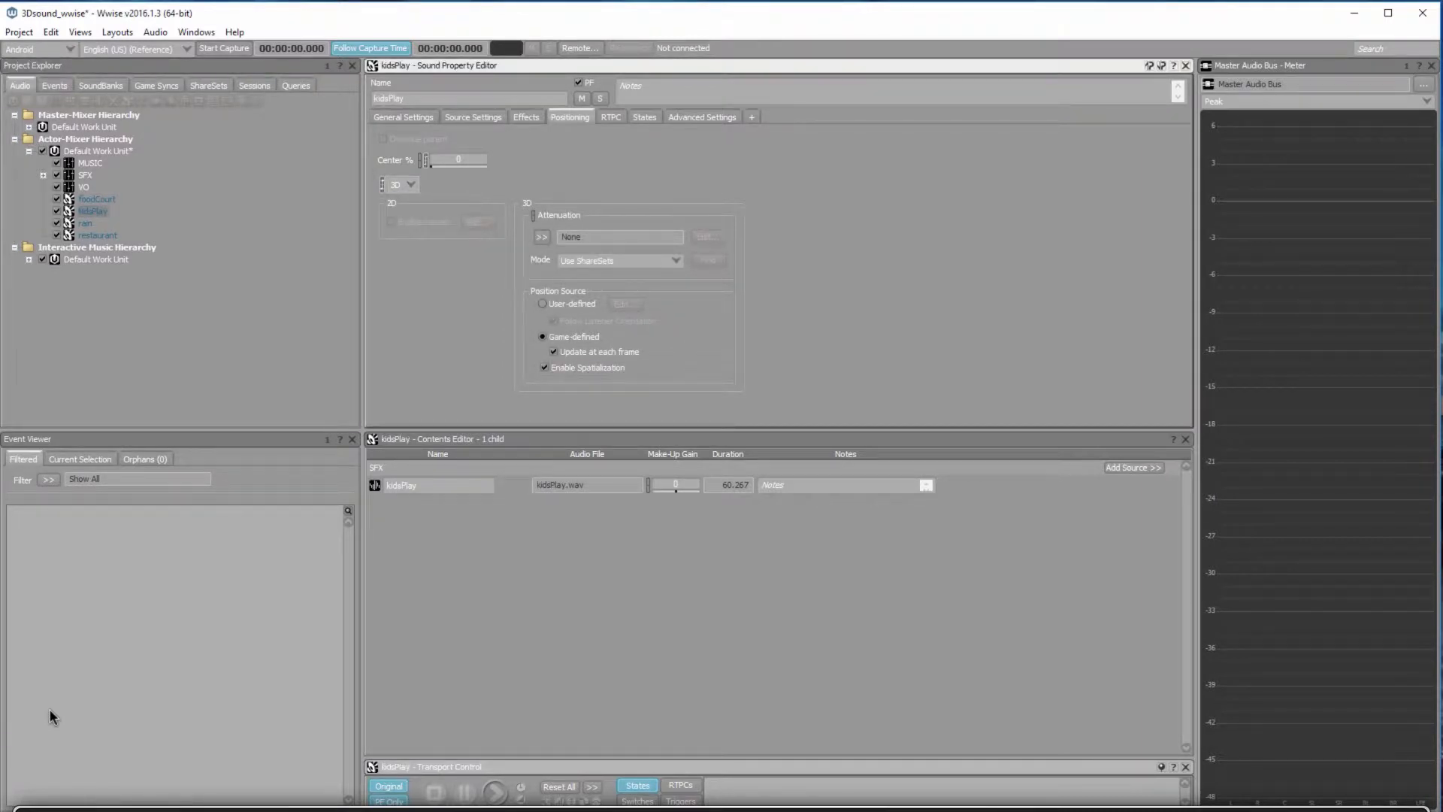
left_click(542, 236)
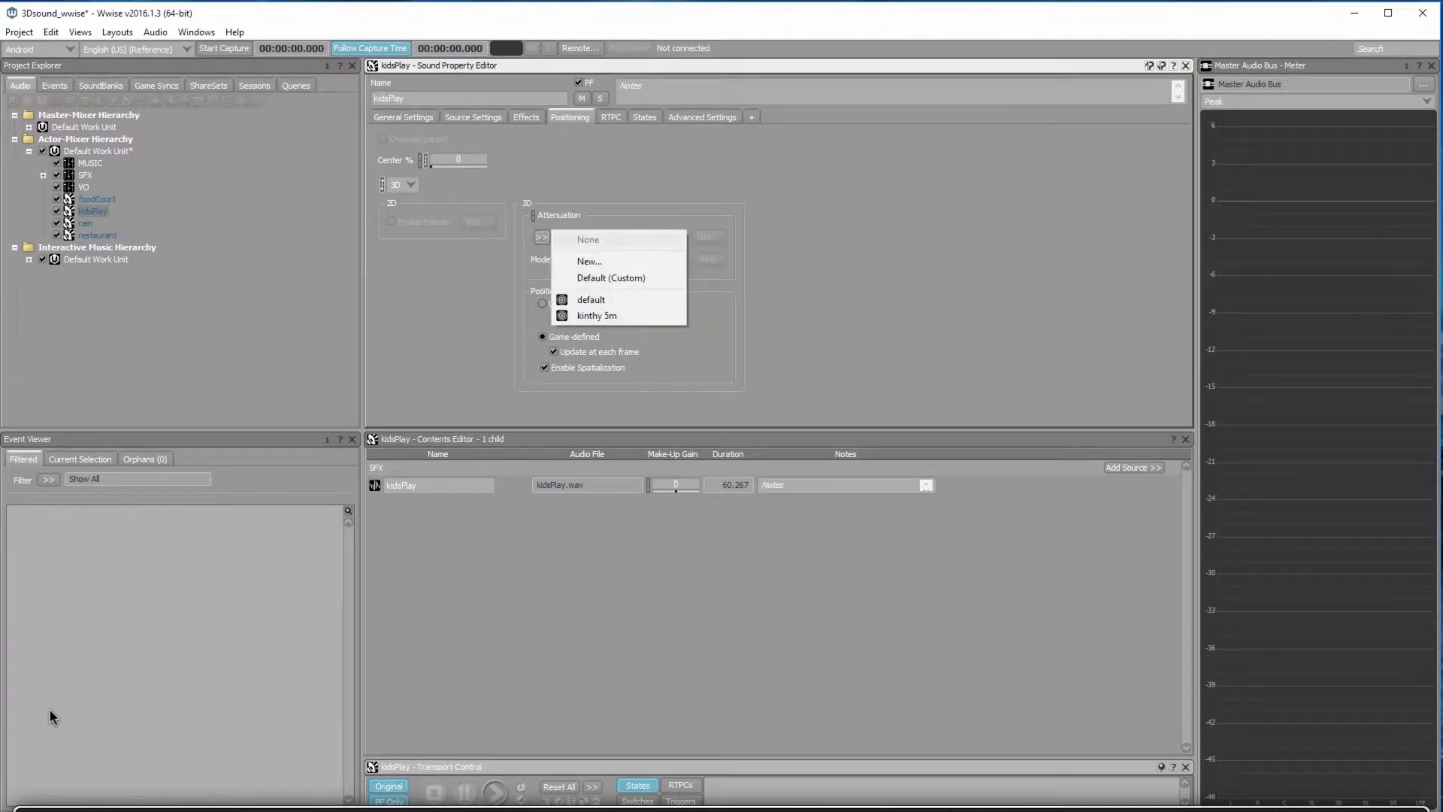
left_click(597, 315)
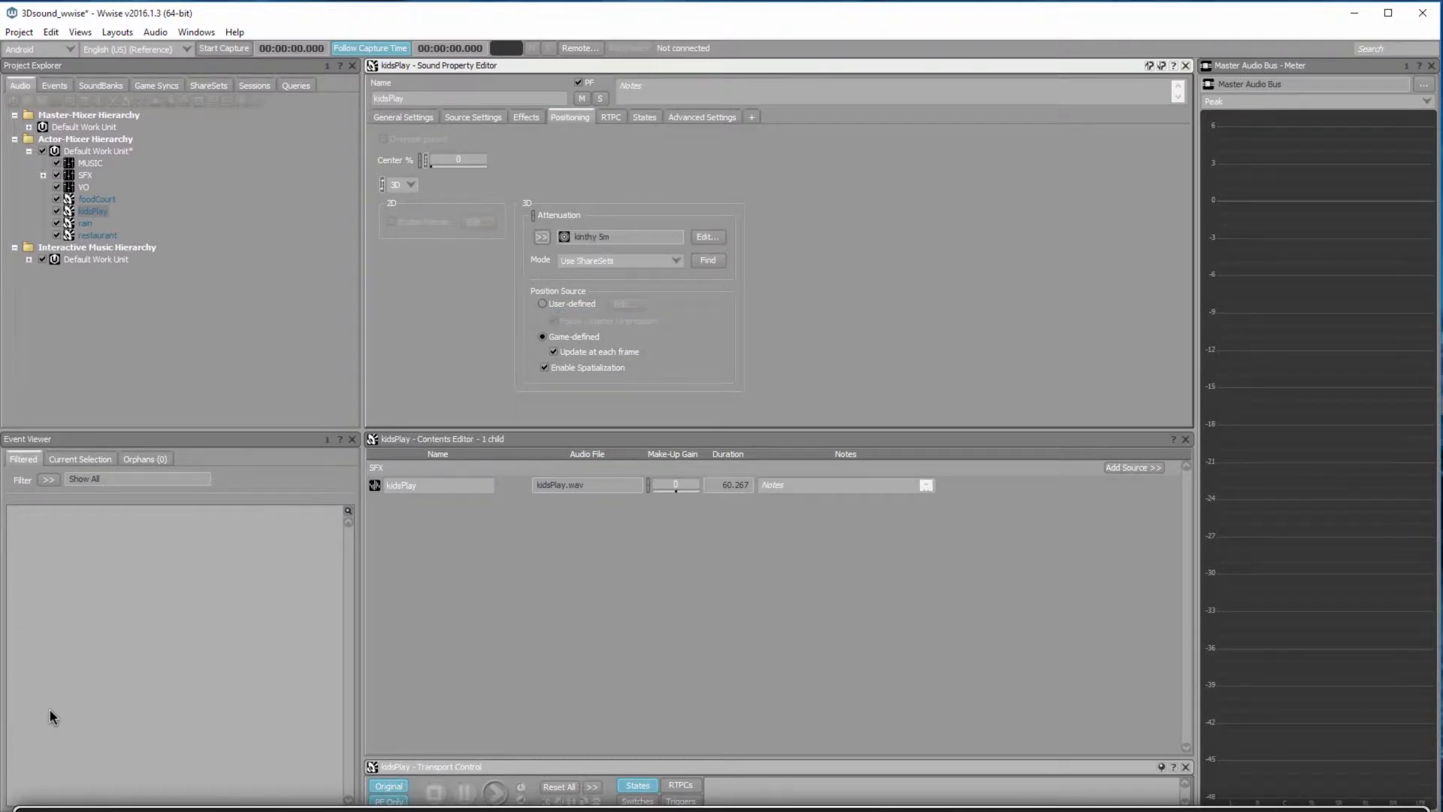
Set the rain sound's positioning to 3D and assign the custom 5m attenuation to it.
left_click(86, 223)
left_click(404, 184)
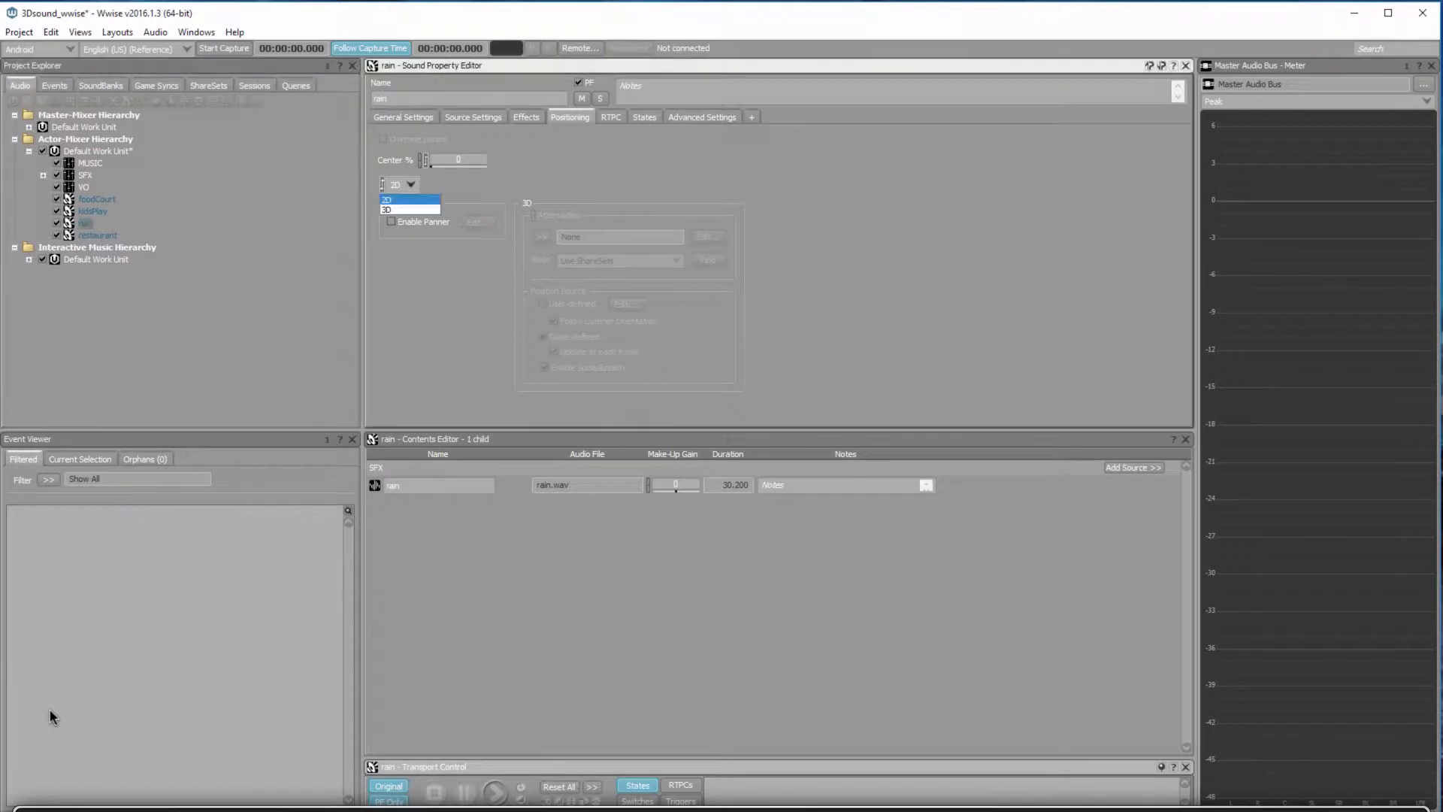
left_click(386, 210)
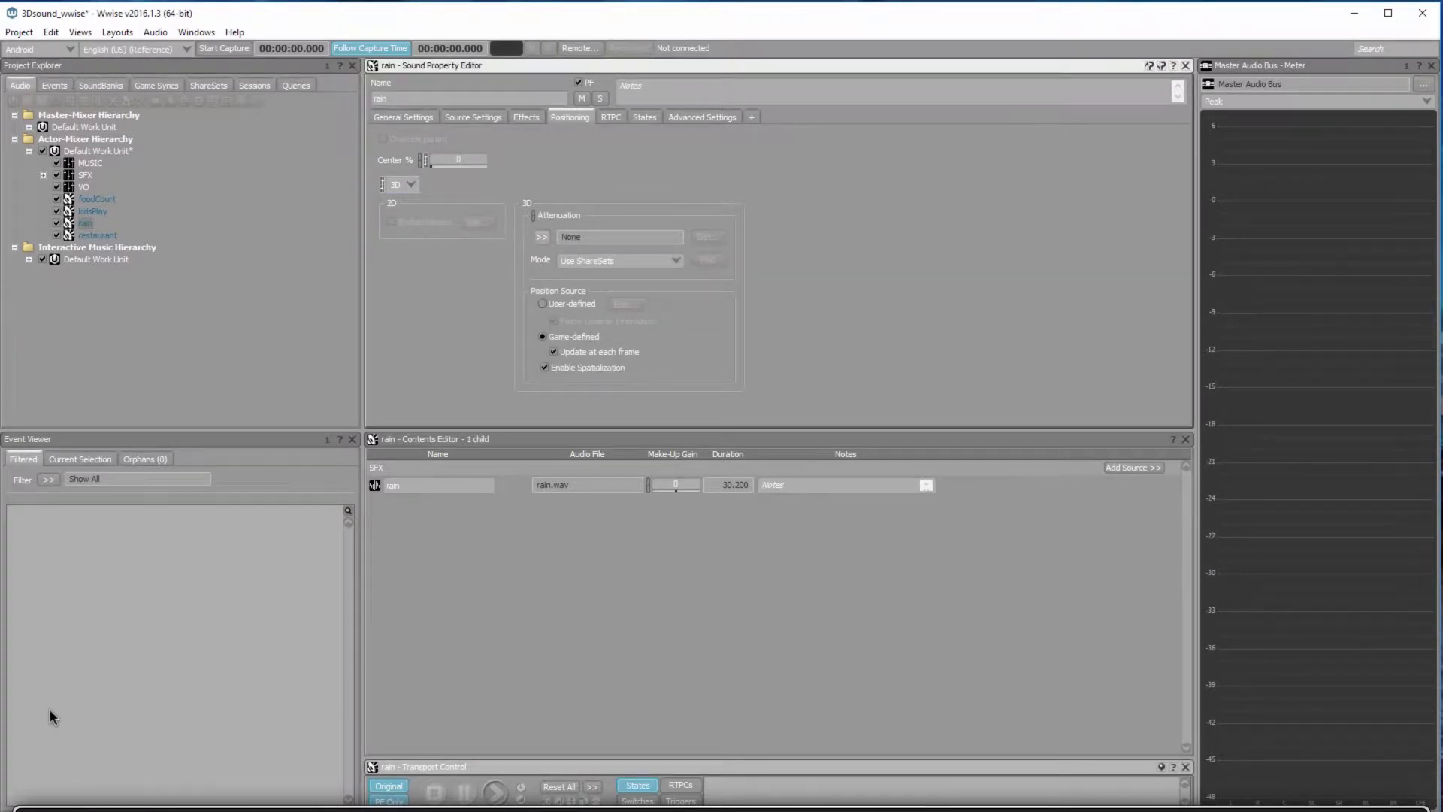
left_click(541, 237)
left_click(583, 314)
Set the restaurant sound's positioning to 3D and assign the custom 5m attenuation to it.
left_click(97, 235)
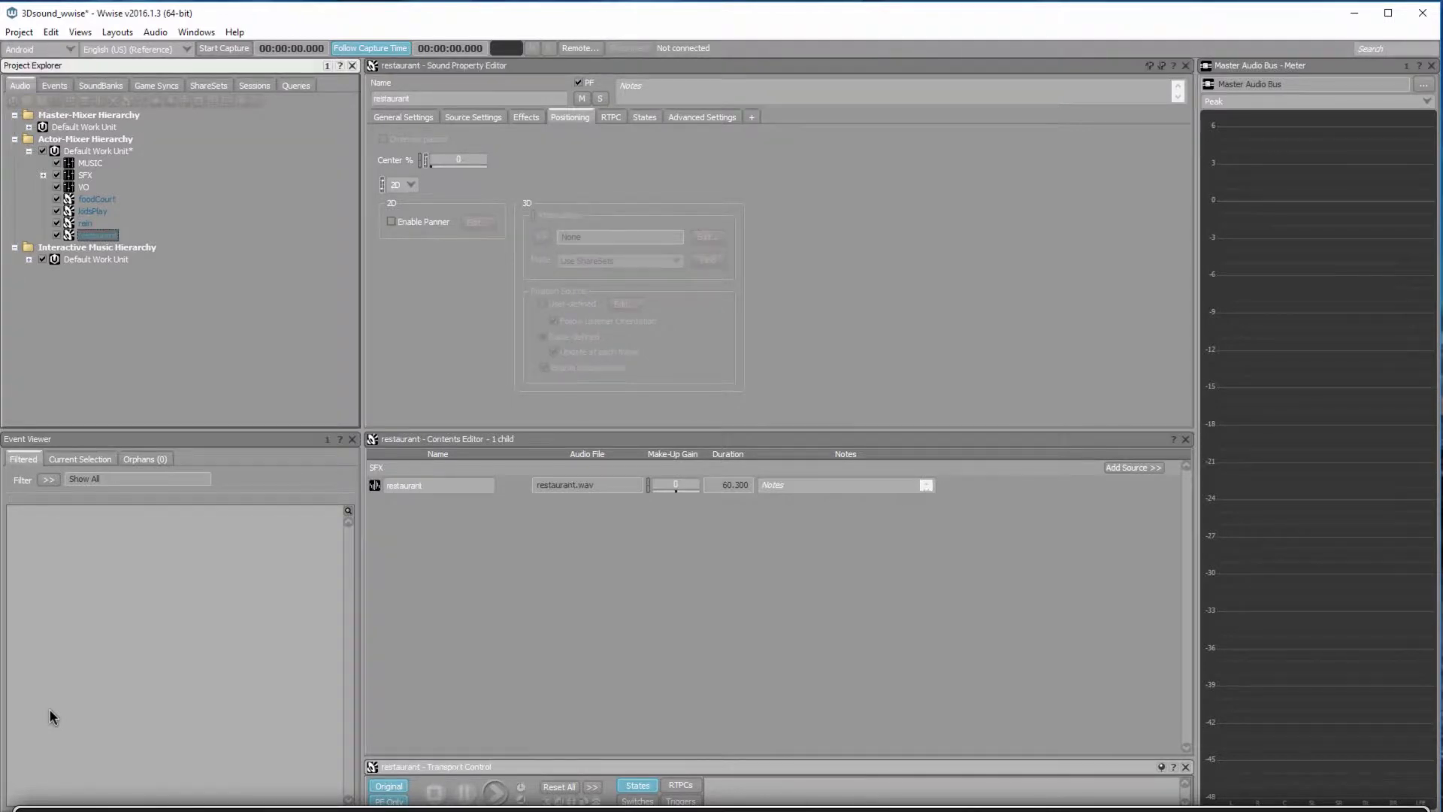
left_click(402, 184)
left_click(403, 210)
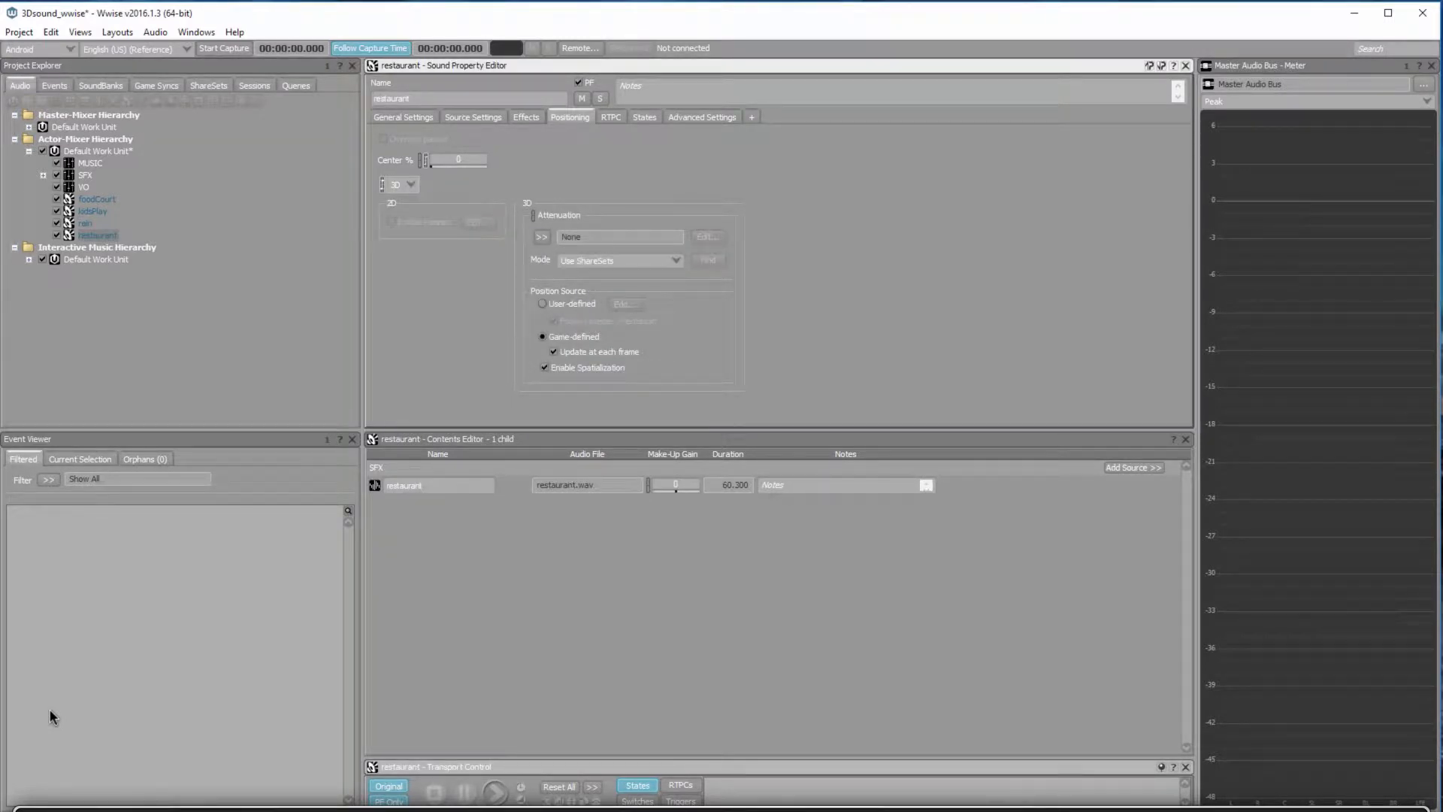
left_click(542, 237)
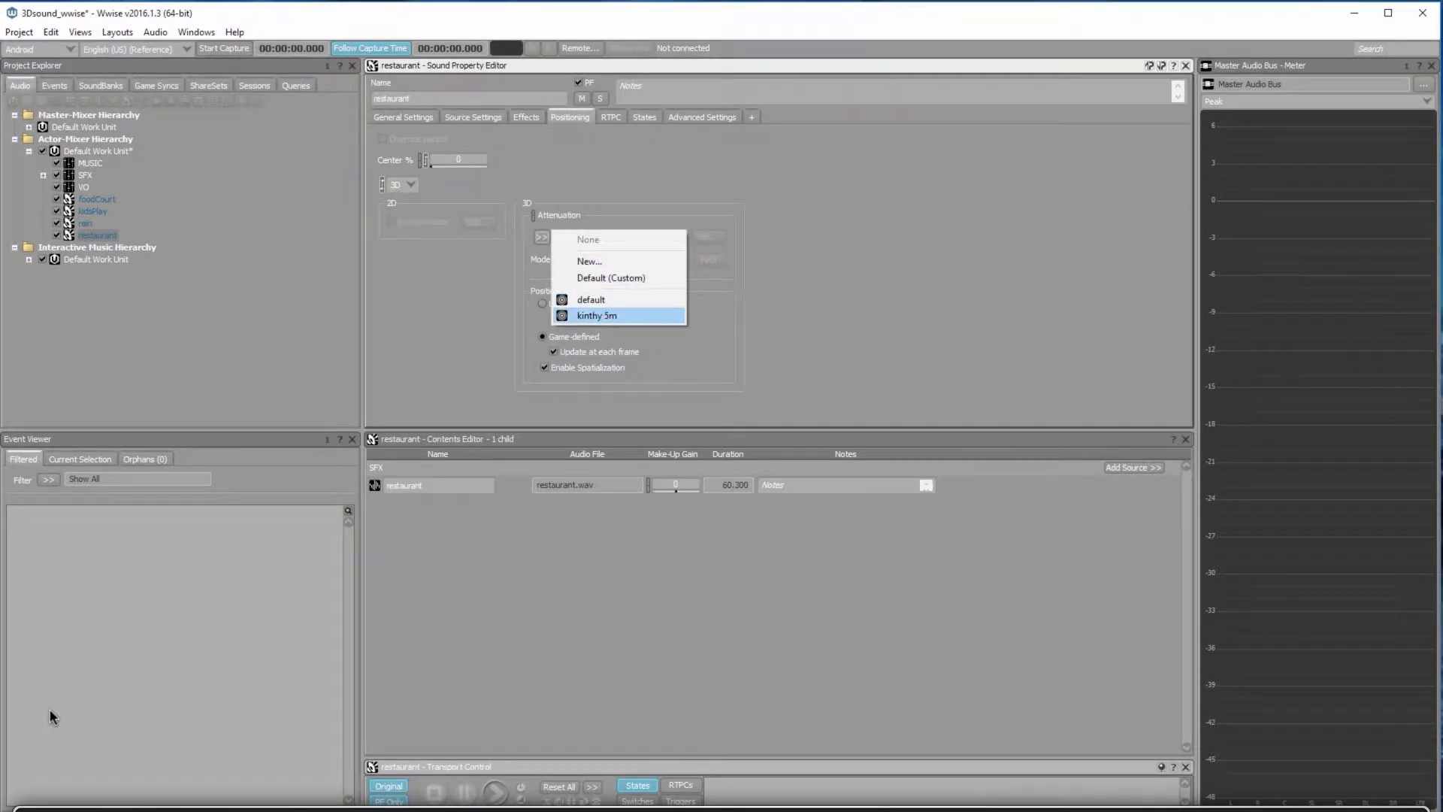
left_click(596, 315)
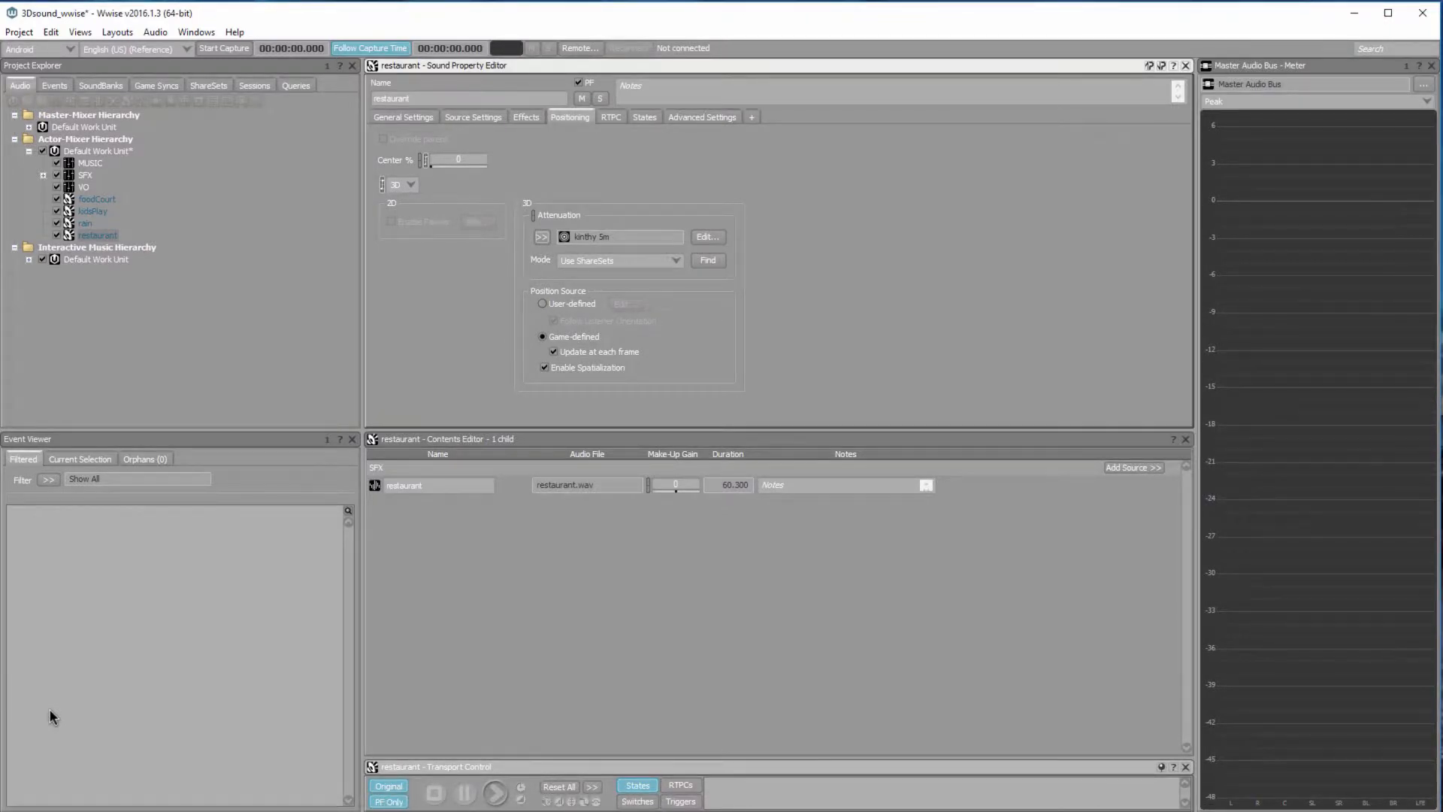
Create a new event named sound1 in the SFX folder of the Events hierarchy.
key("shift+2")
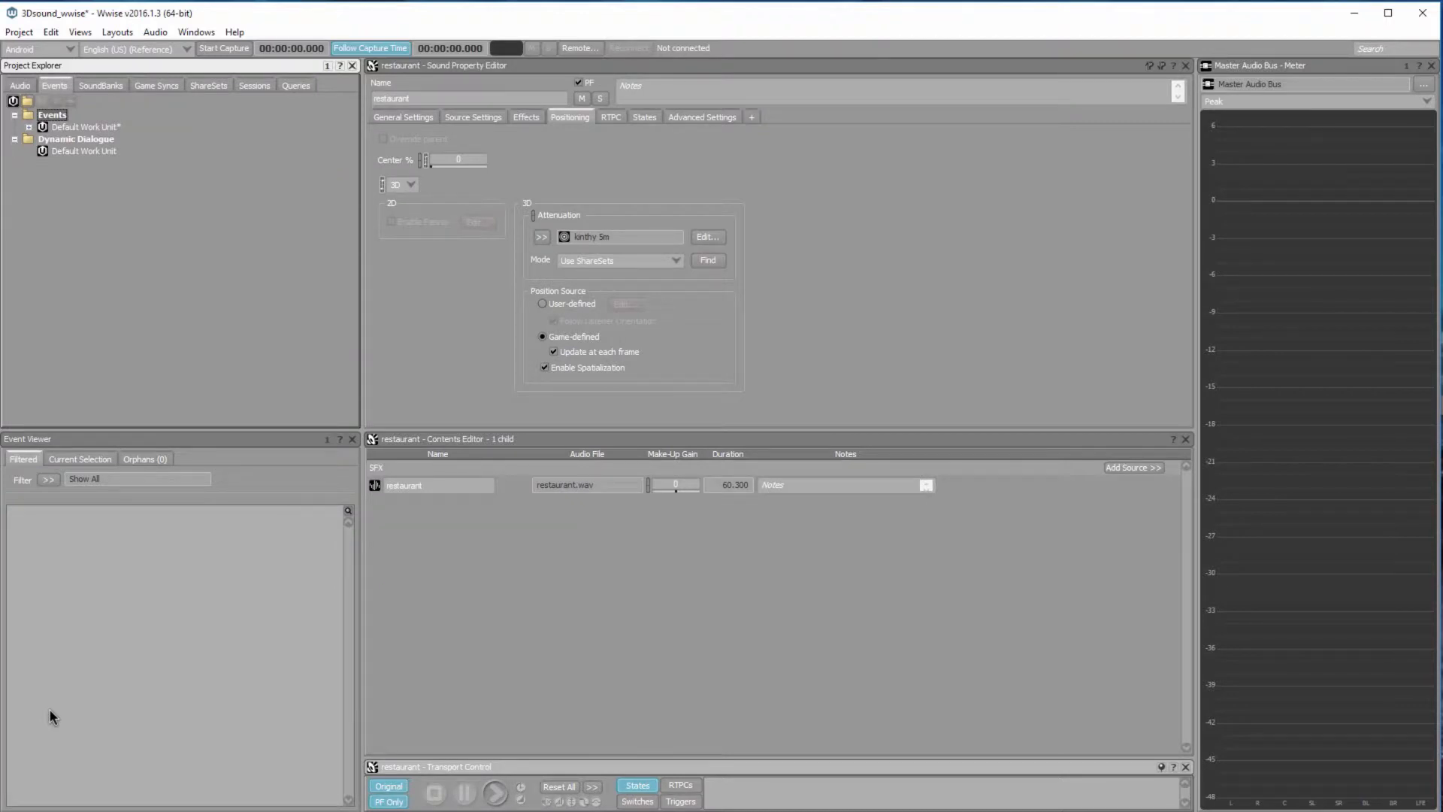
key("KP_Multiply")
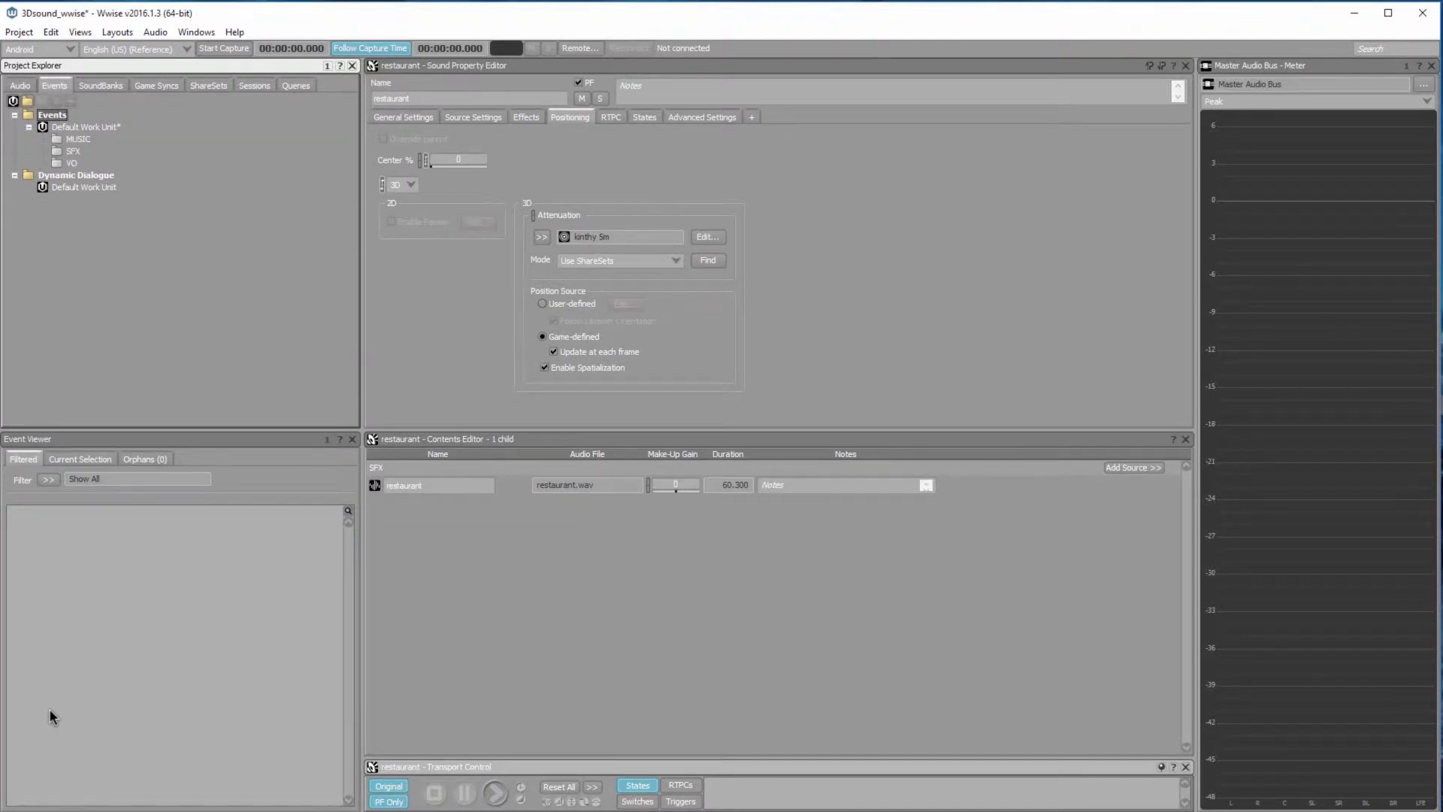
key("Down")
key("Down")
key("Down")
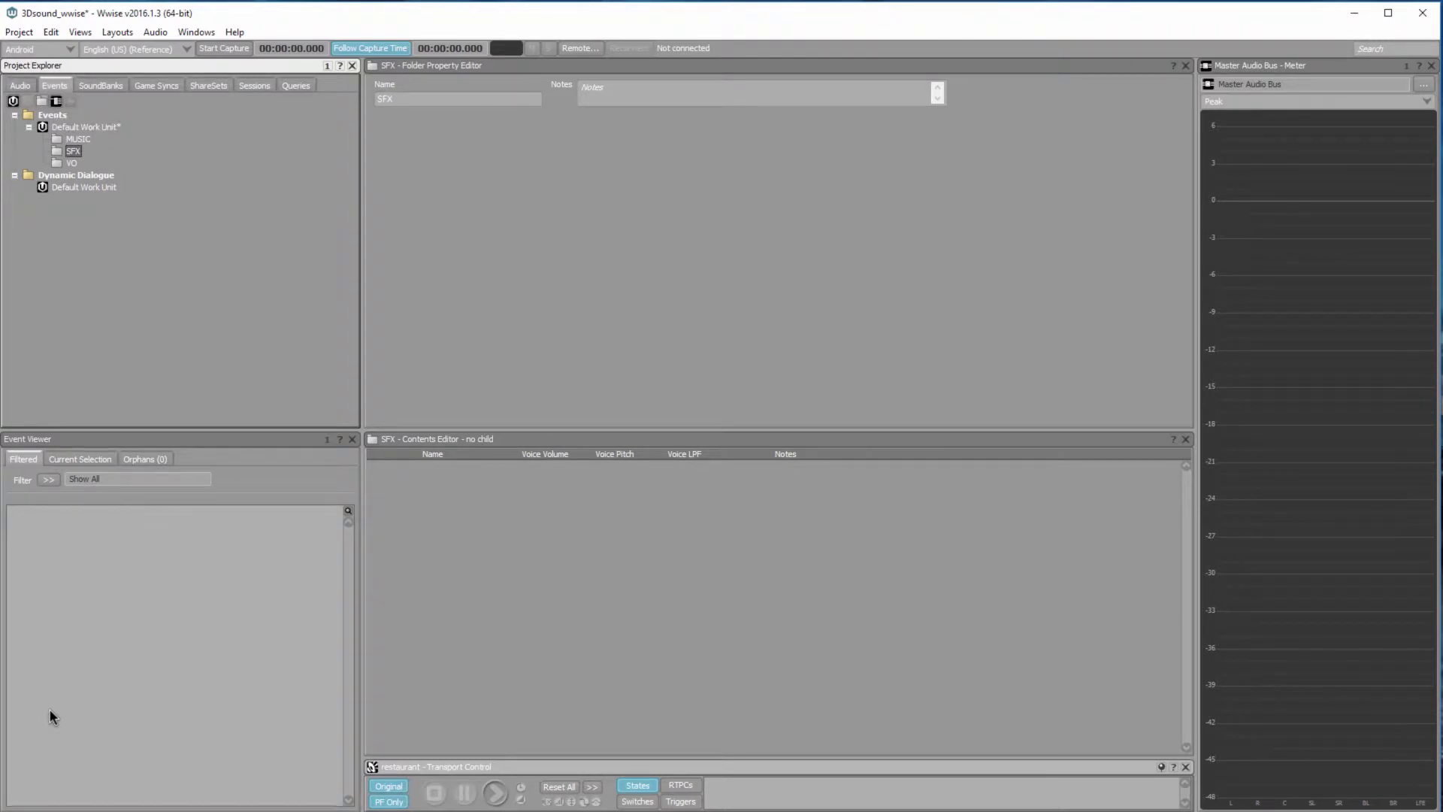
left_click(57, 102)
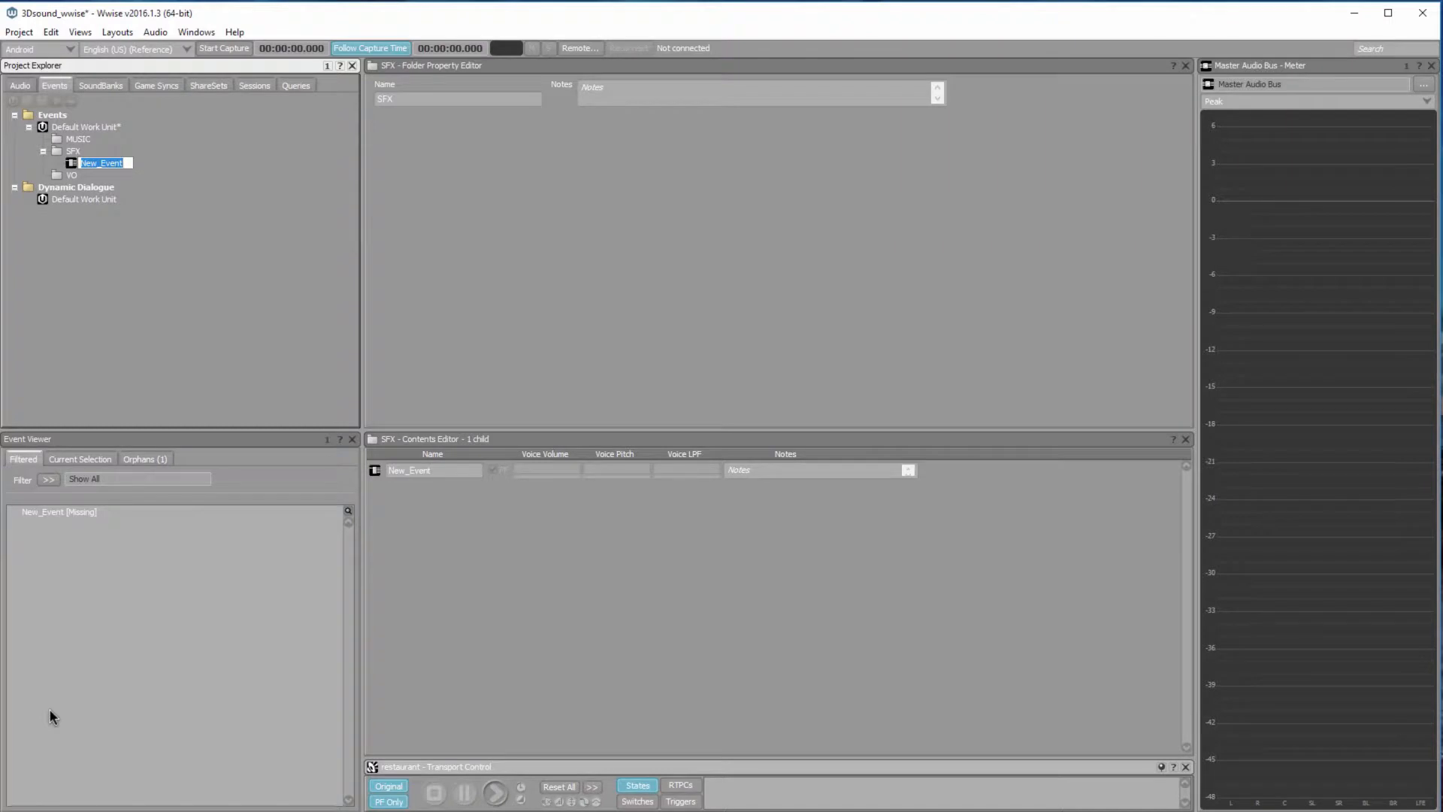
type("sound1")
key("Return")
Rename the new event in the SFX folder as sound_foodcourt.
key("shift+1")
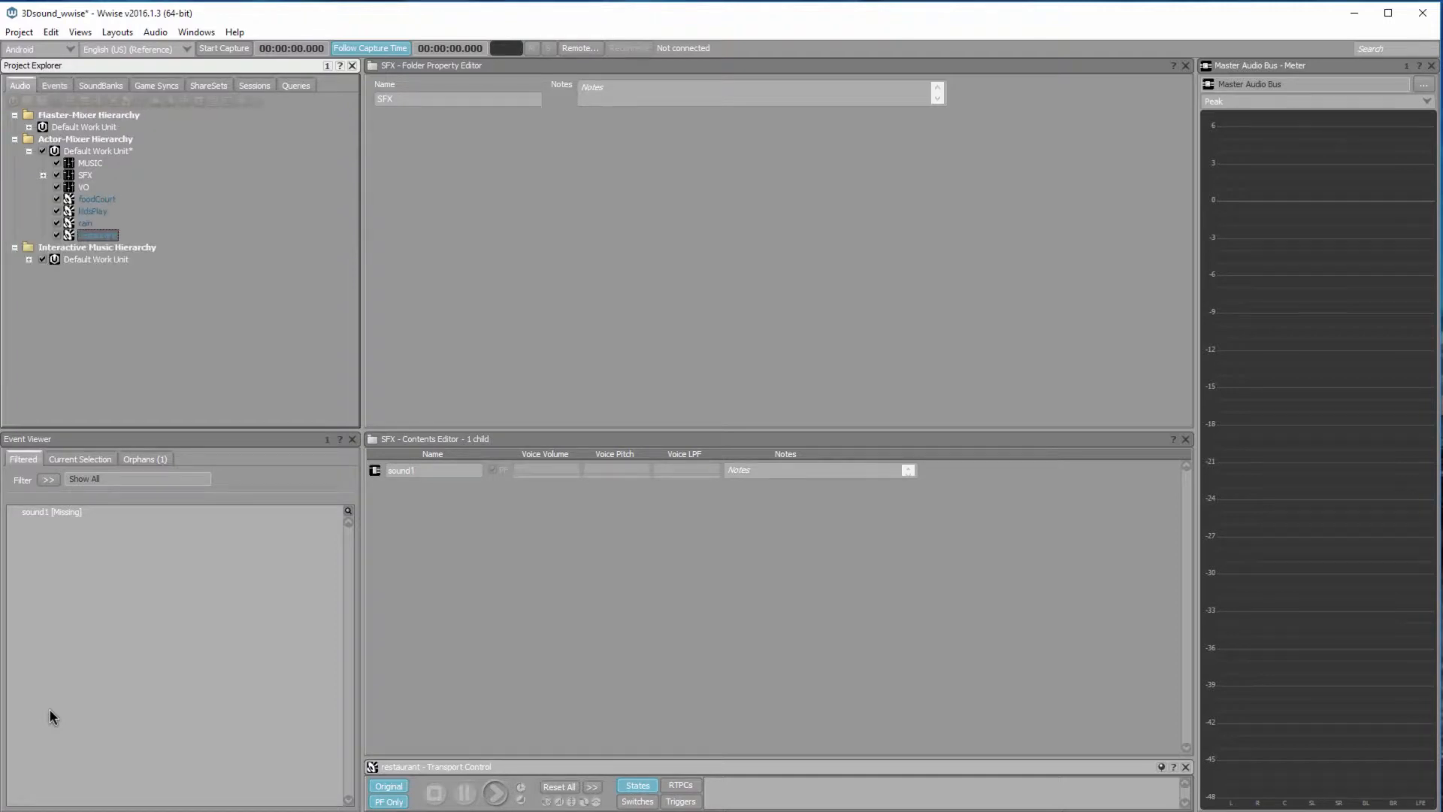
key("shift+2")
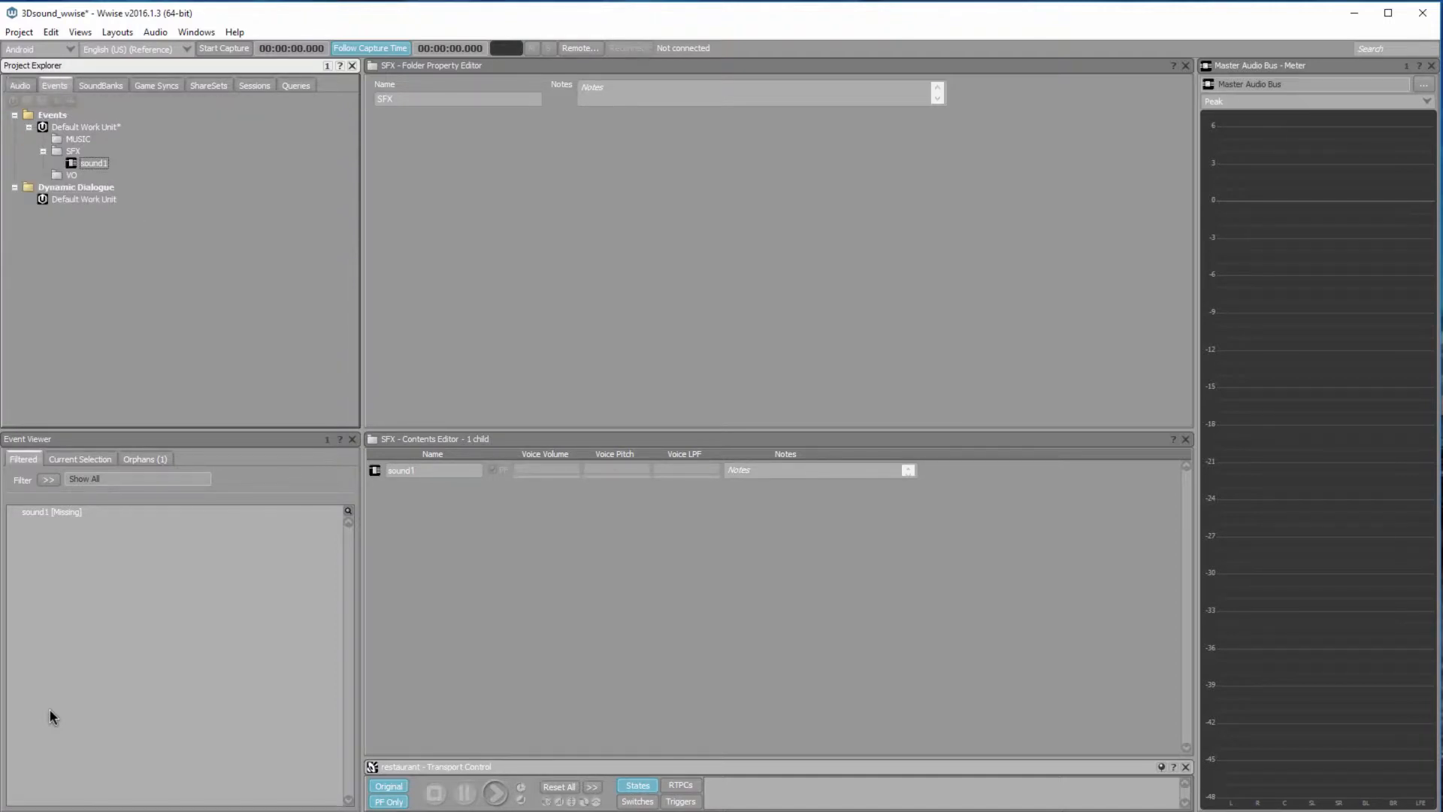
key("Return")
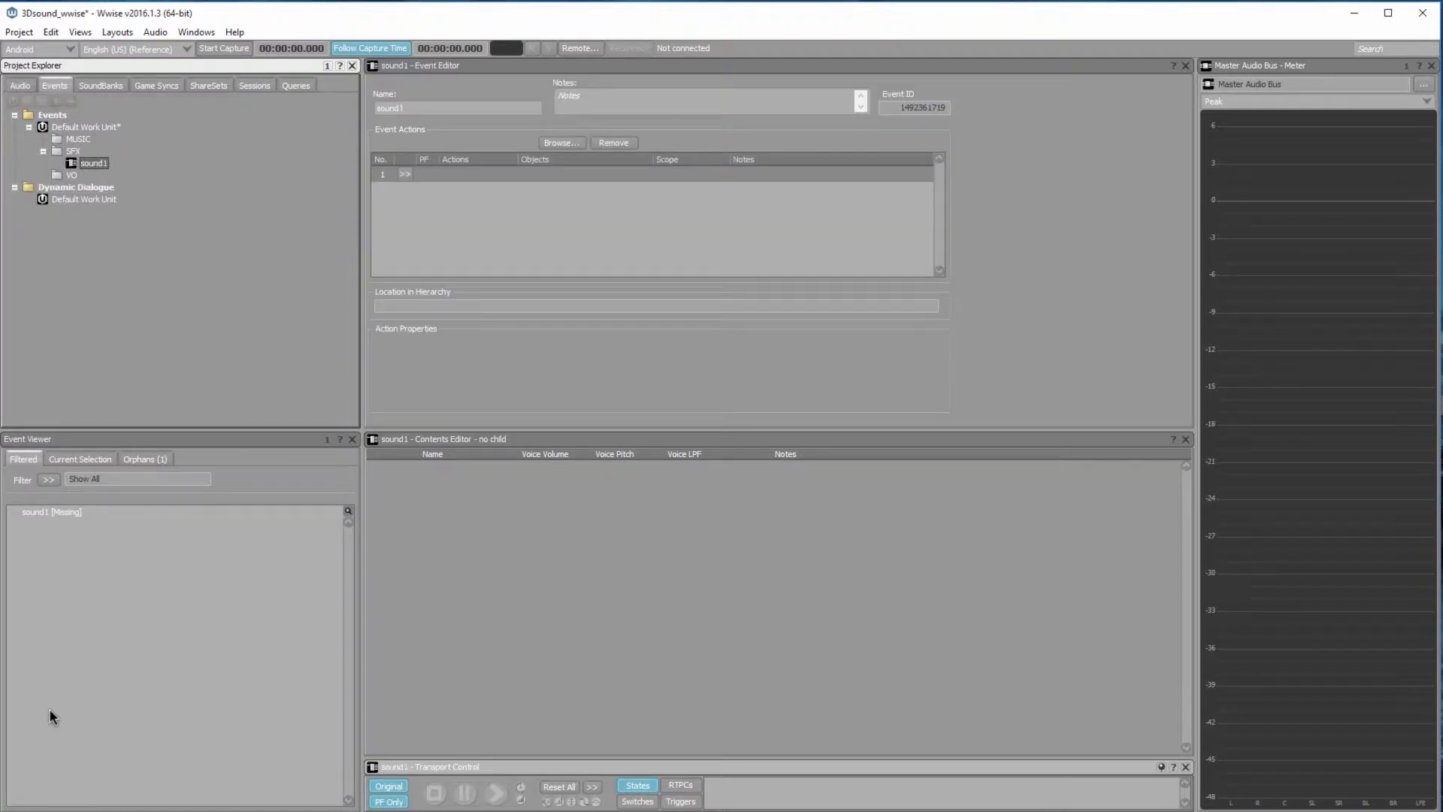
key("ctrl+Tab")
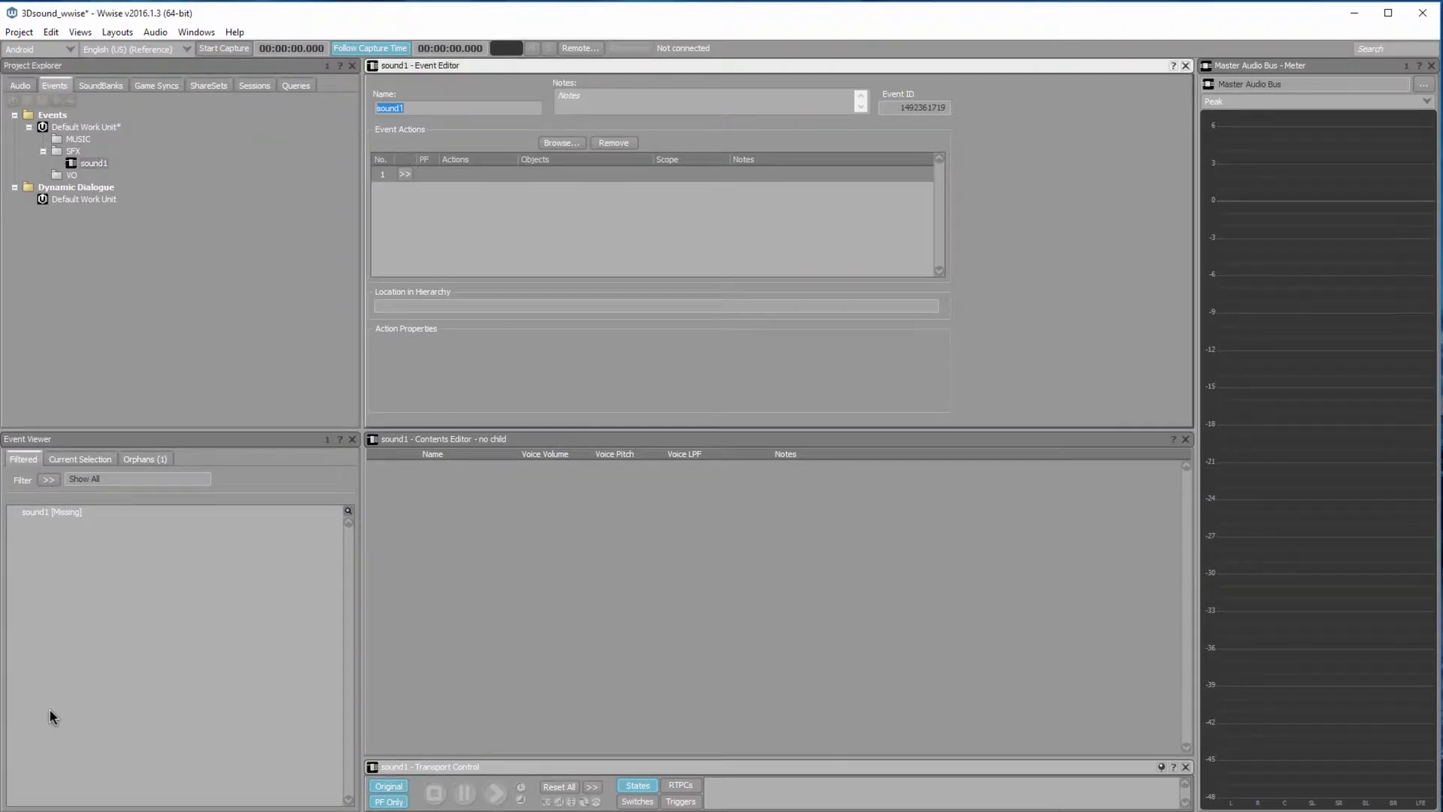
key("End")
type("foodcou")
key("BackSpace")
key("BackSpace")
key("BackSpace")
key("BackSpace")
key("BackSpace")
key("BackSpace")
key("BackSpace")
key("BackSpace")
type("_foodcourt")
key("Return")
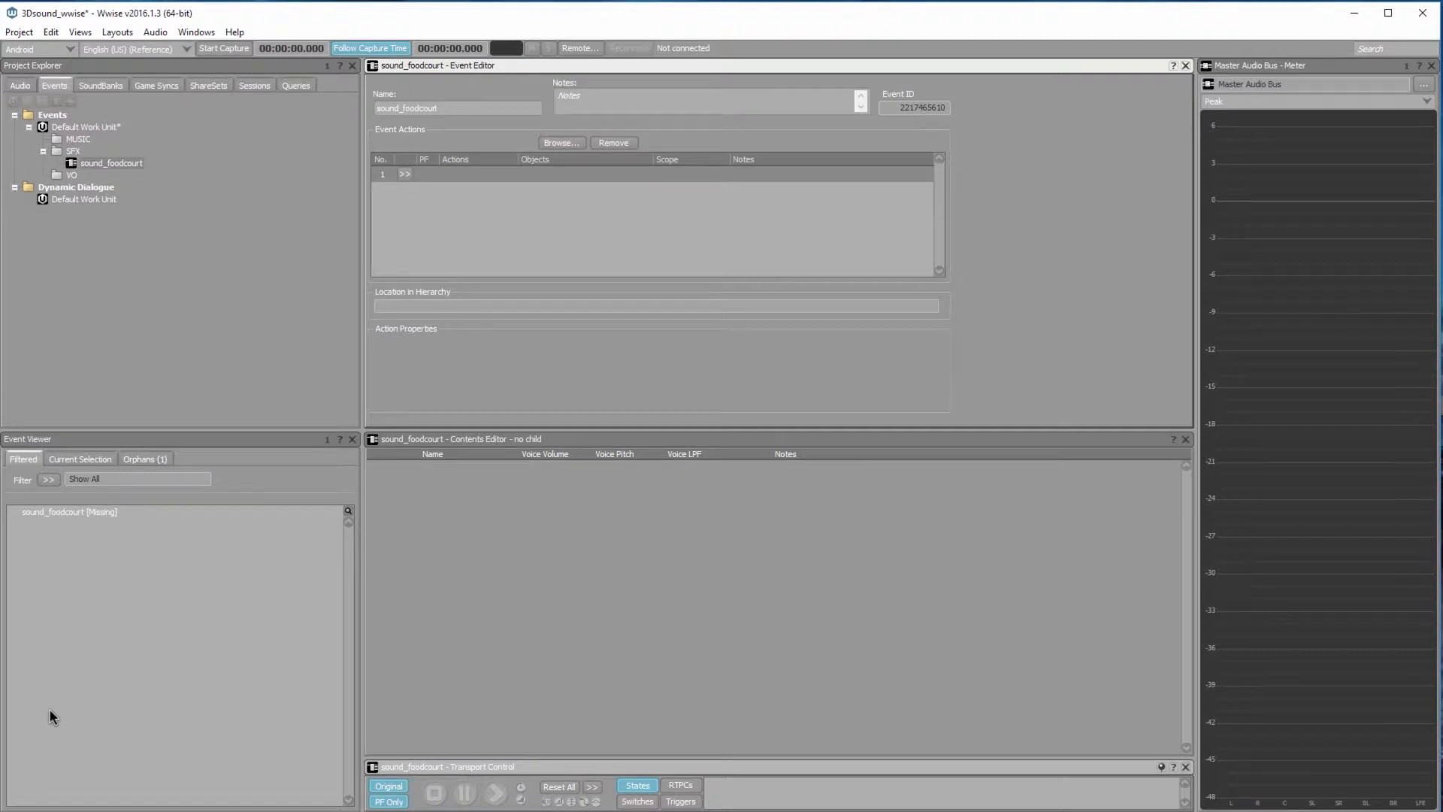
key("Return")
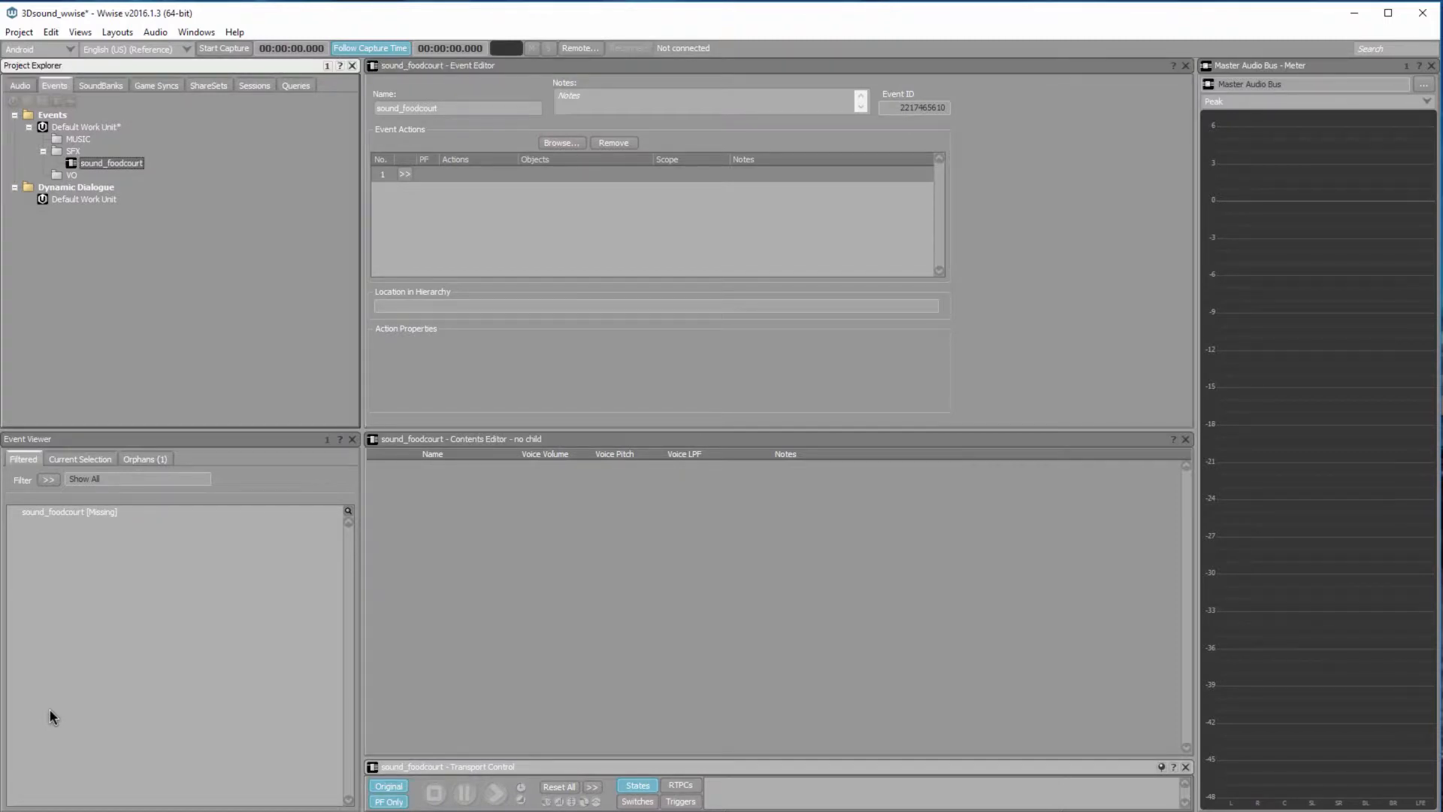
Create another event named sound_kidplay in the SFX events folder.
key("Up")
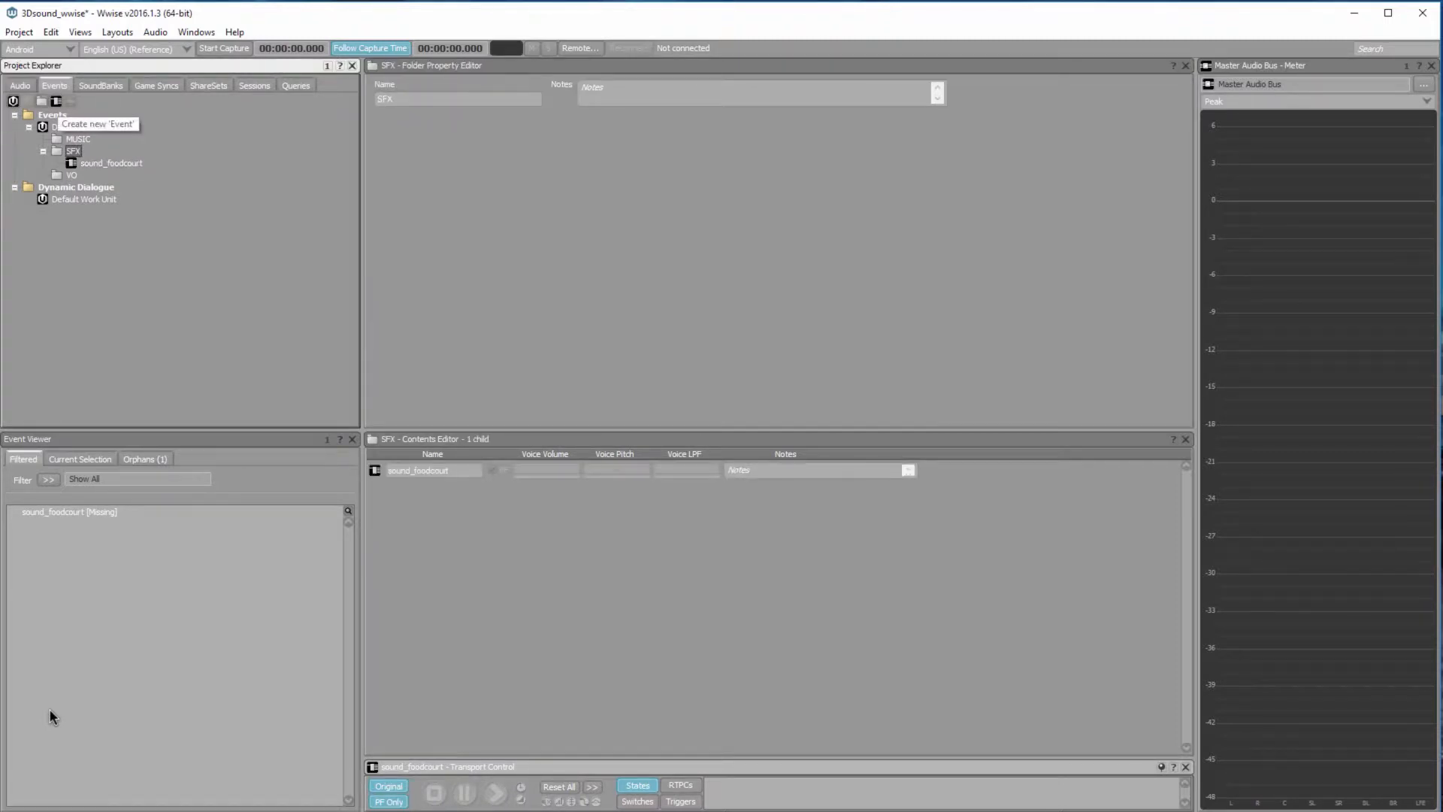
left_click(20, 86)
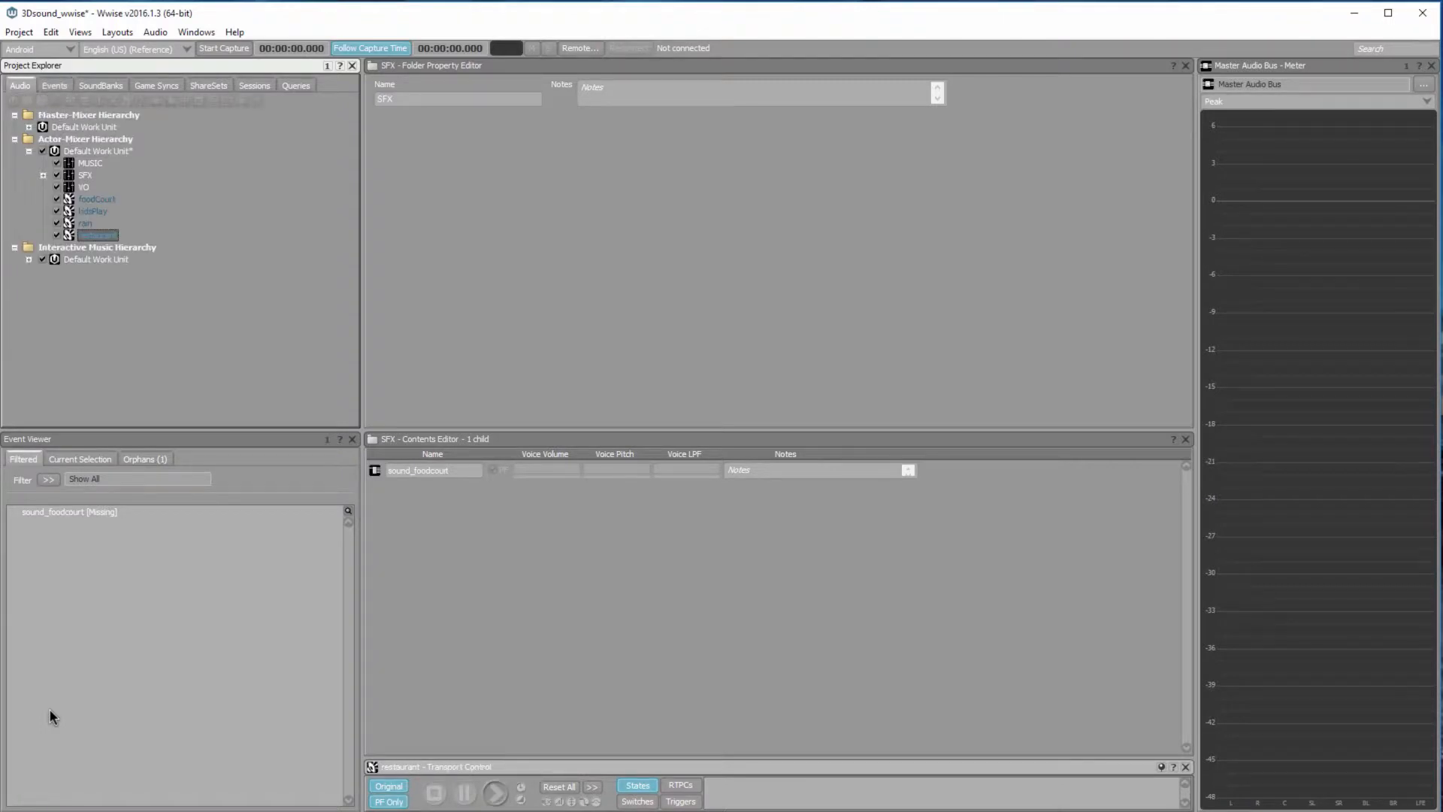
key("shift+2")
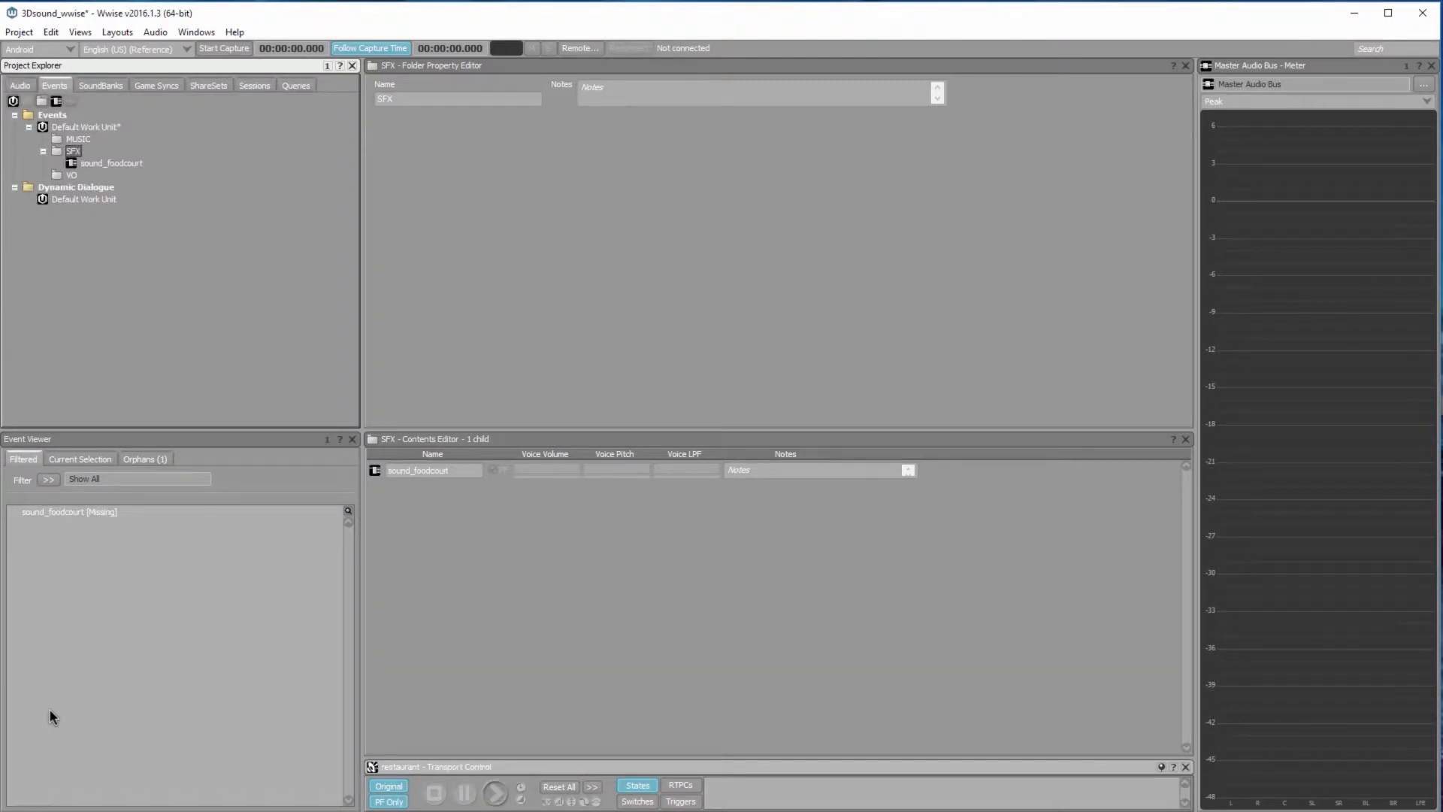
key("Insert")
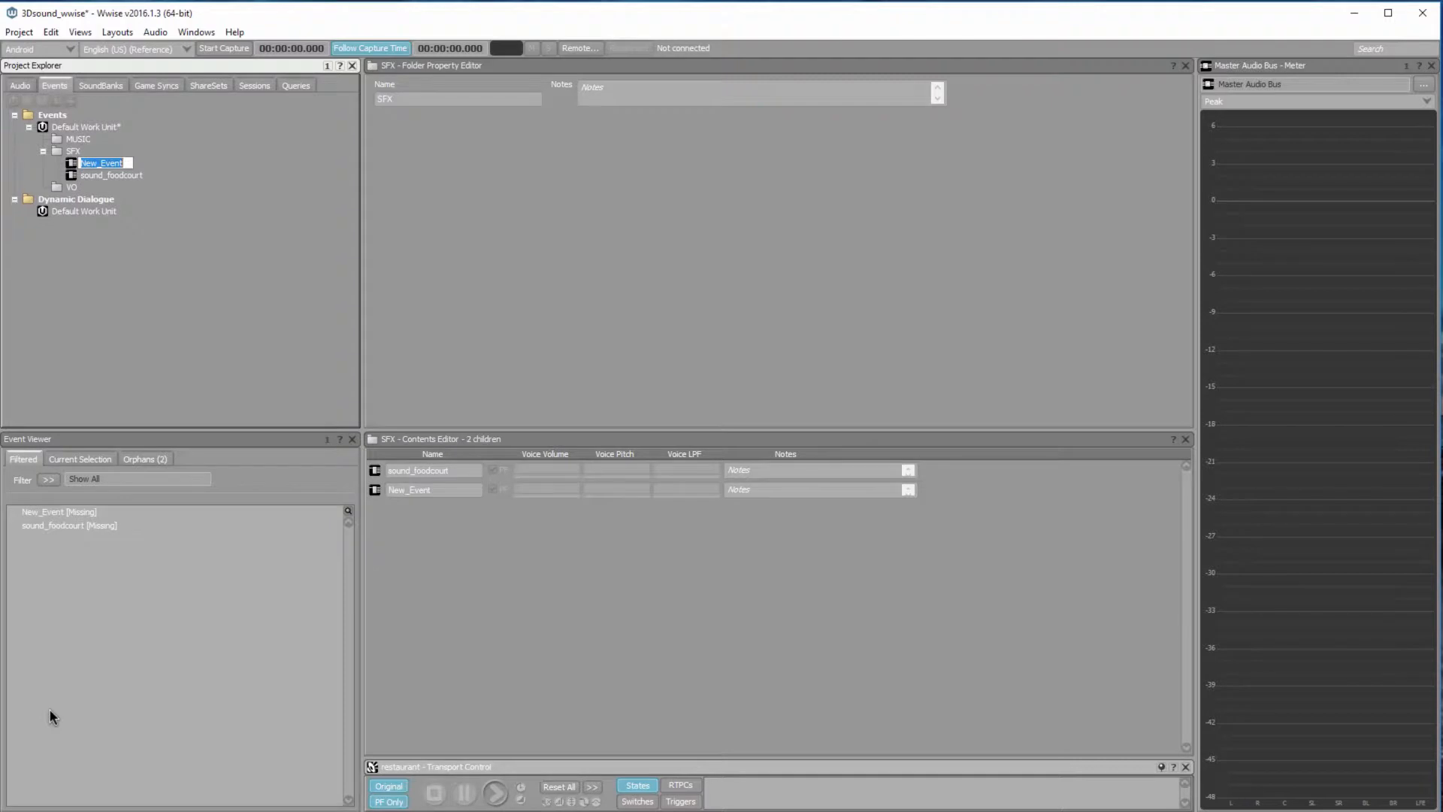
type("sound_kidplay")
key("Return")
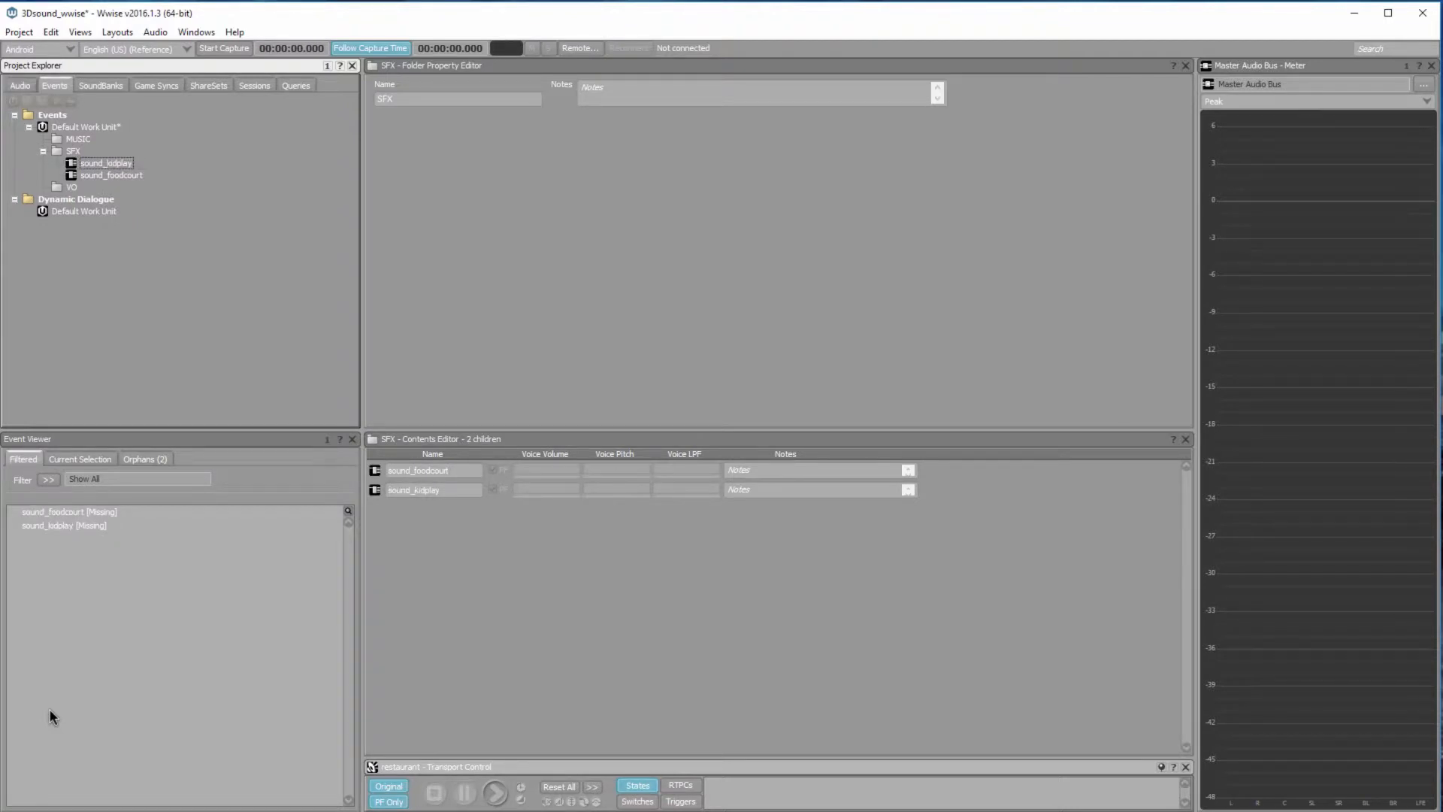
Create another event named sound_rain in the SFX events folder.
type("ew_Event")
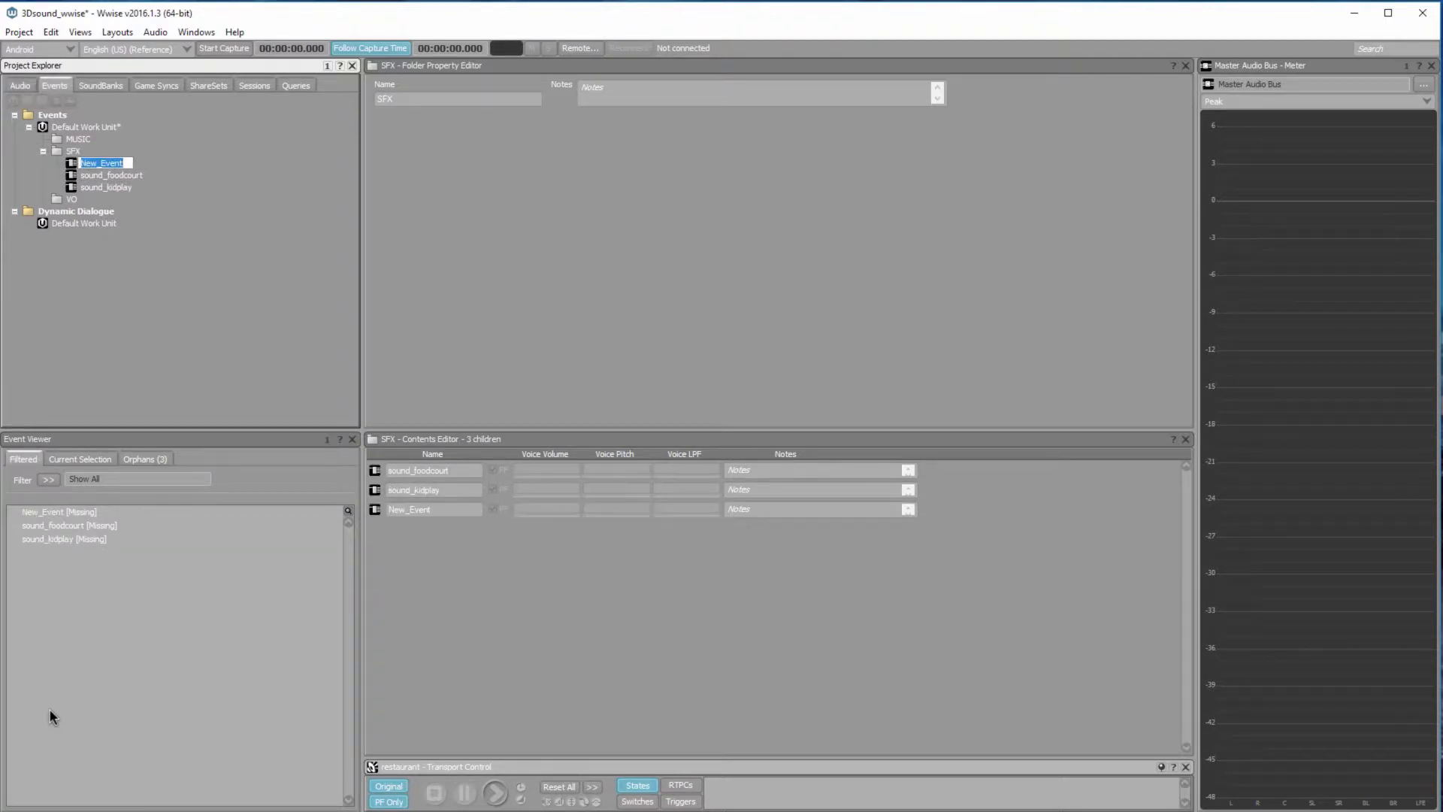
type("sound_rain")
key("Return")
Create another event named sound_restaurant in the SFX events folder.
key("Up")
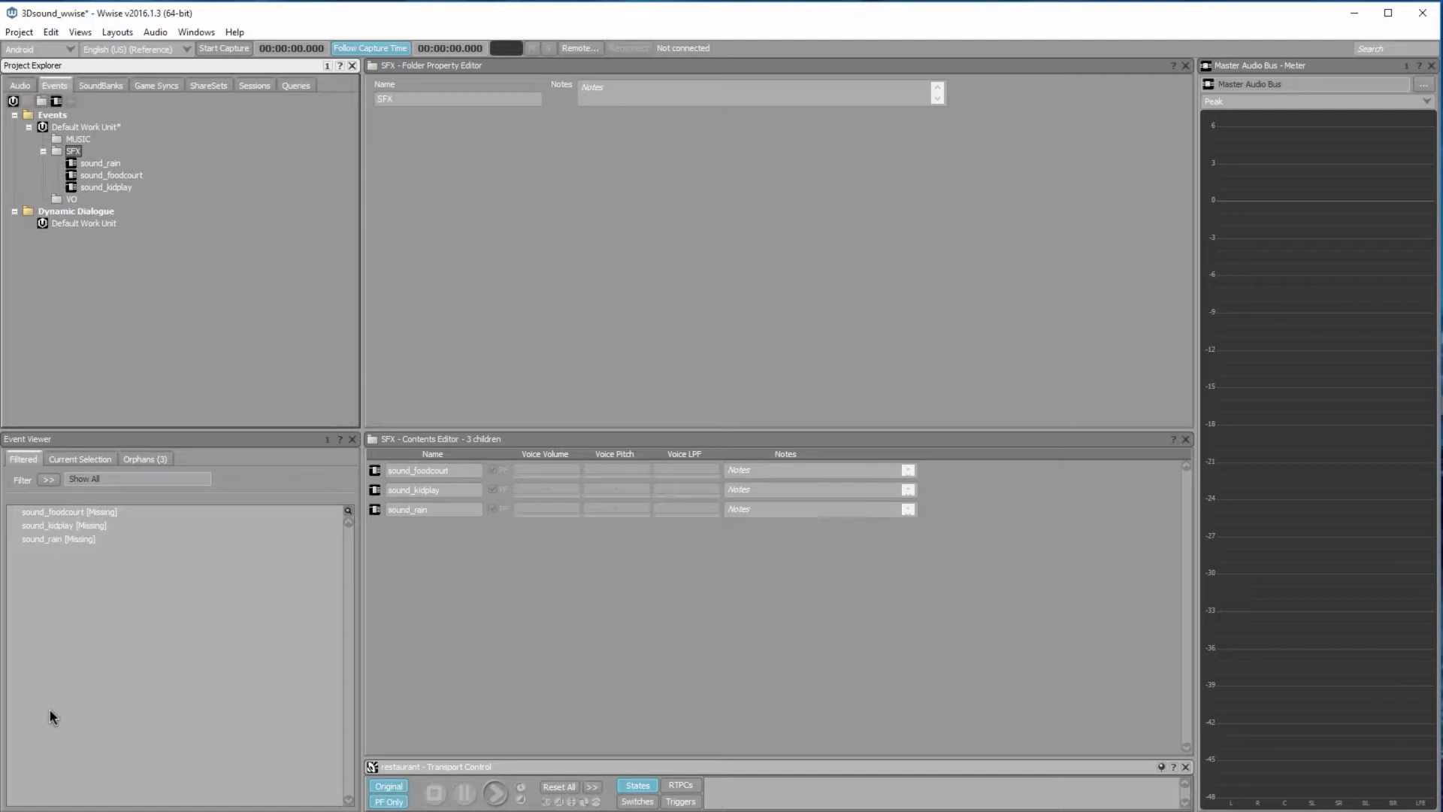
key("Insert")
type("sound")
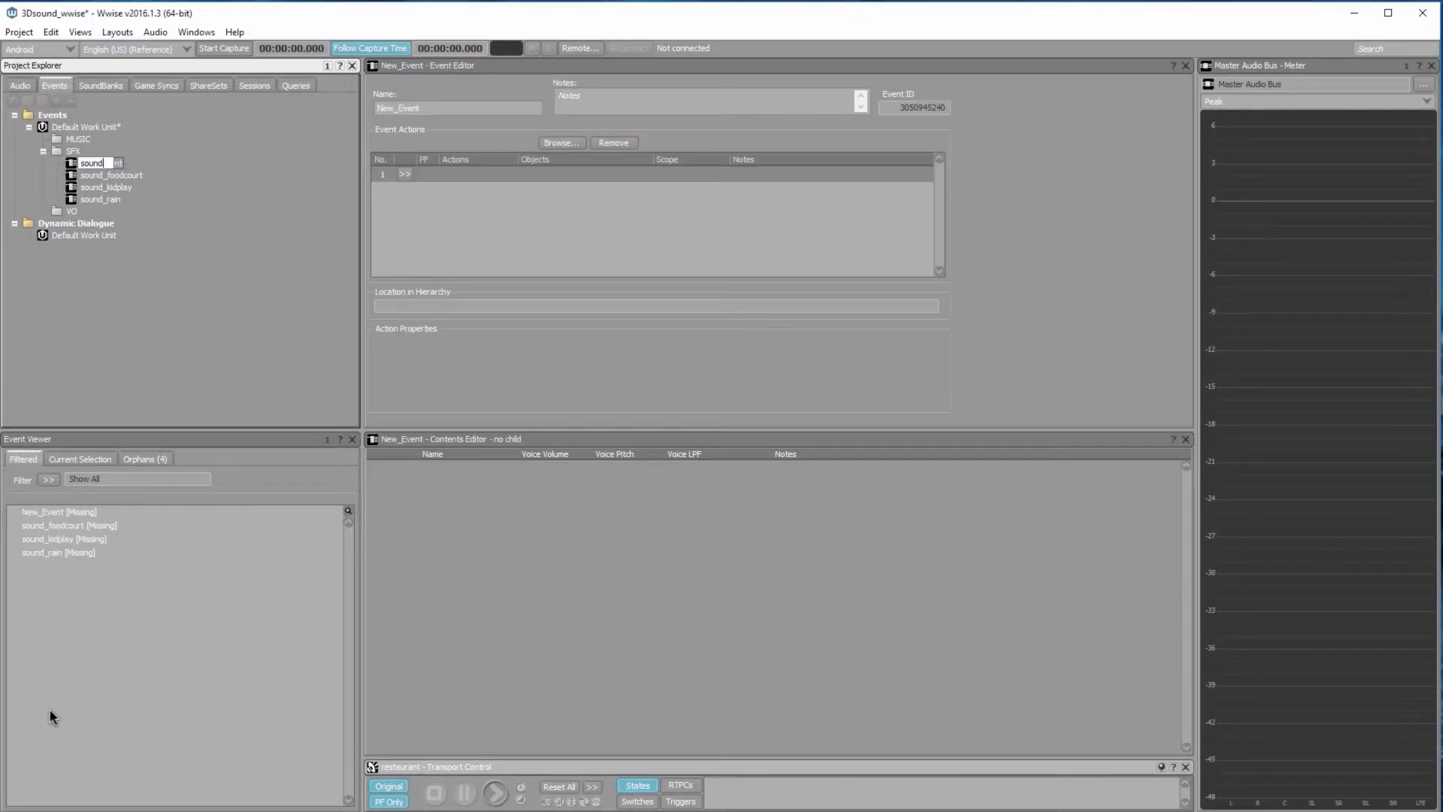
type("_restaurant")
key("Return")
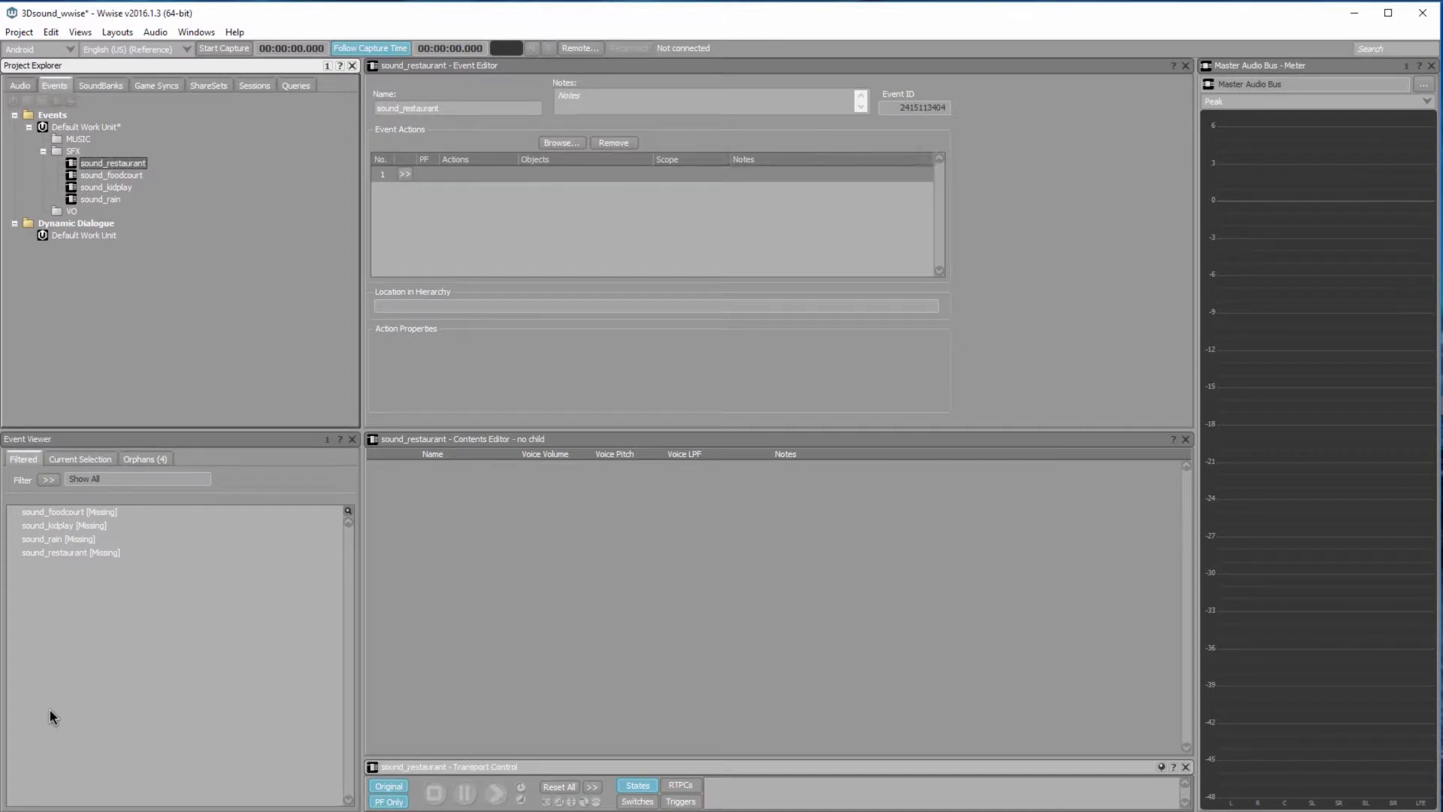
Add a Play action for the restaurant sound to sound_restaurant and one for the rain sound to sound_rain.
left_click(20, 85)
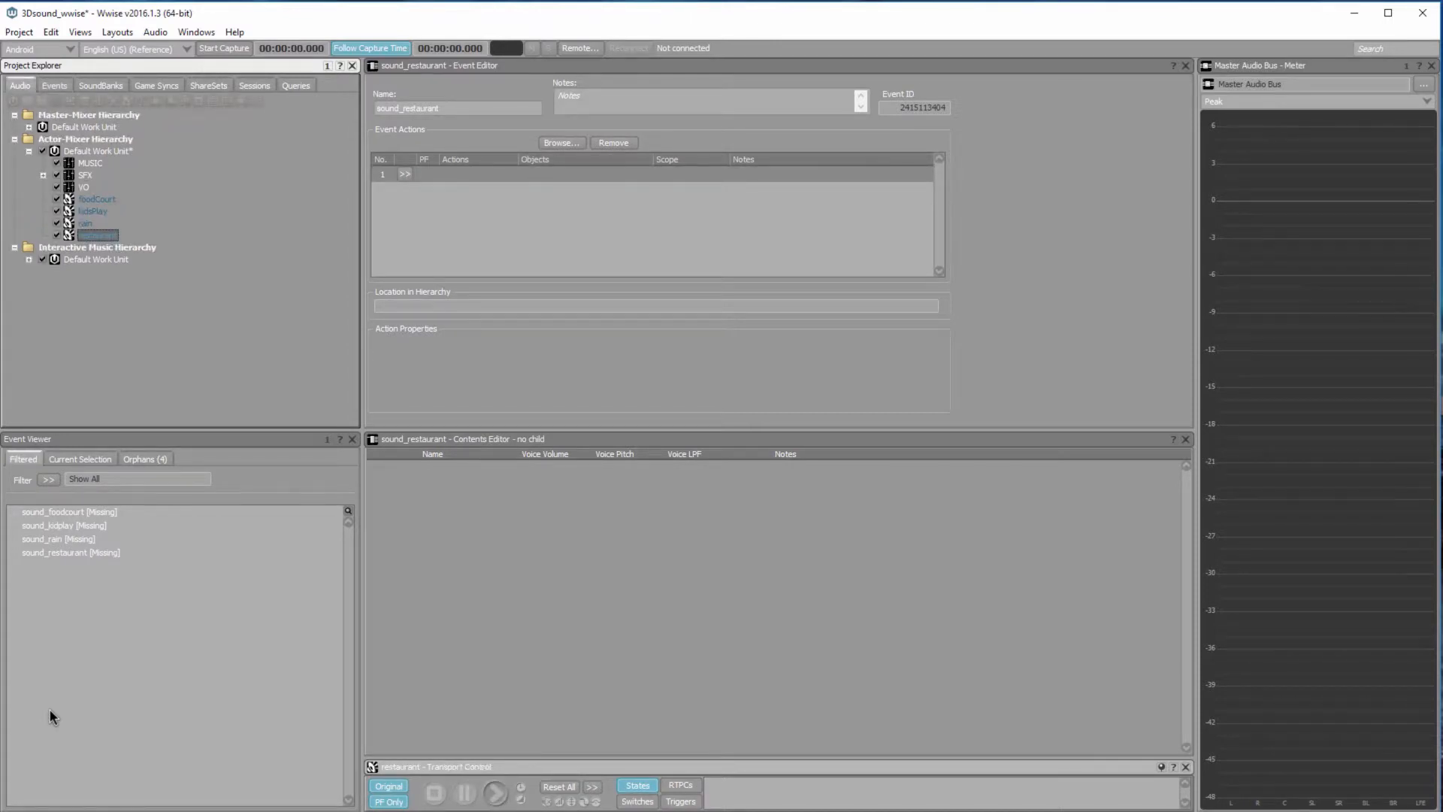
left_click_drag(98, 235, 541, 218)
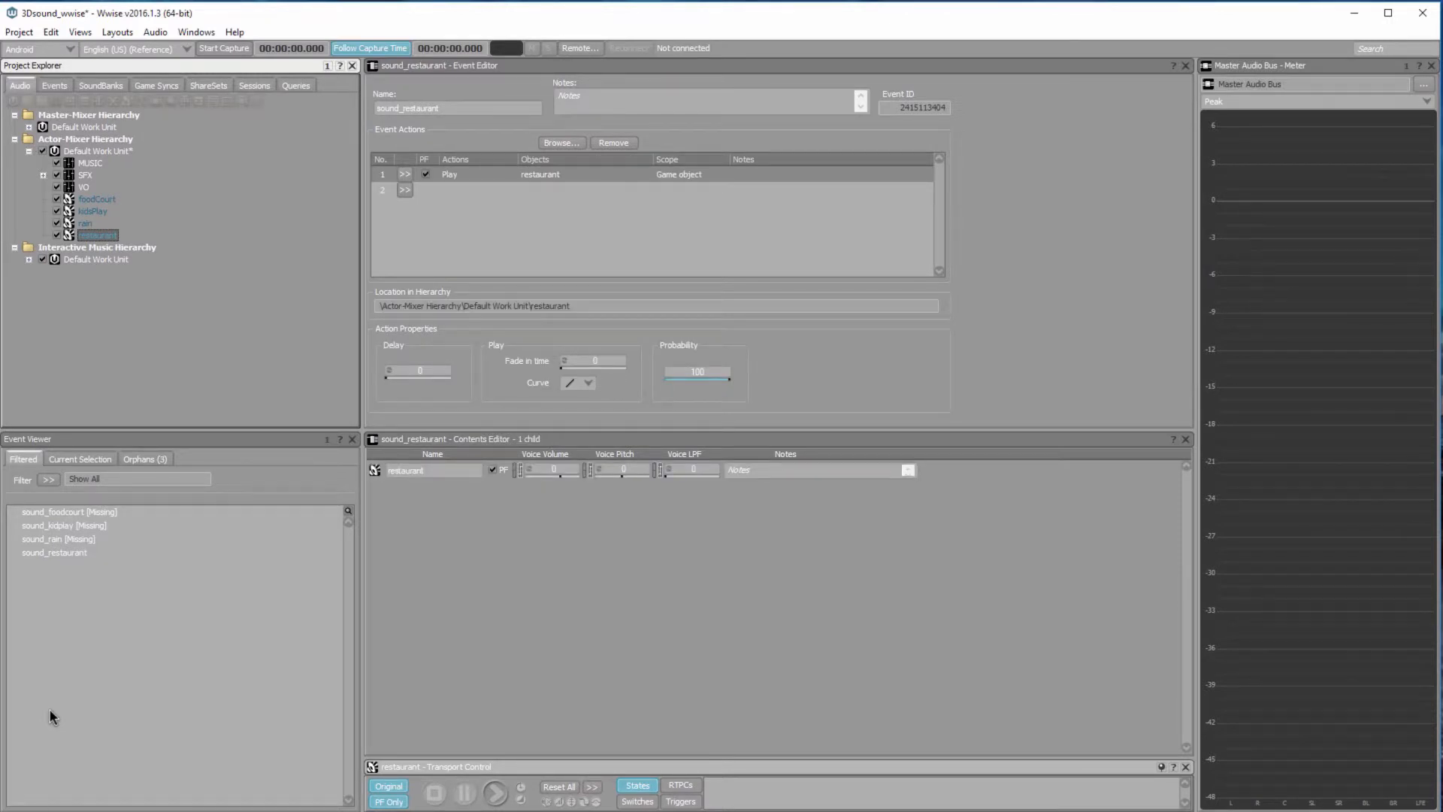
left_click(55, 86)
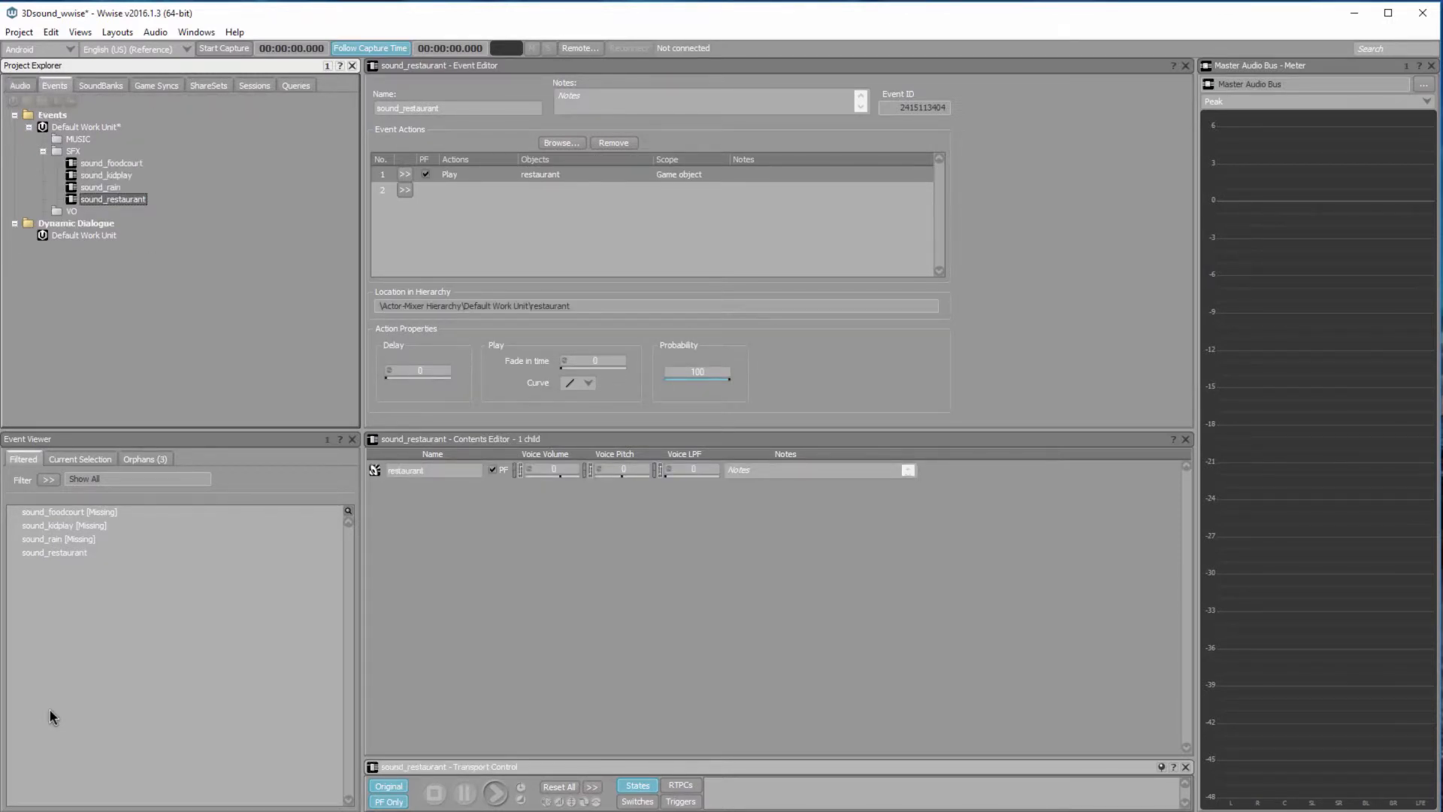
left_click(100, 187)
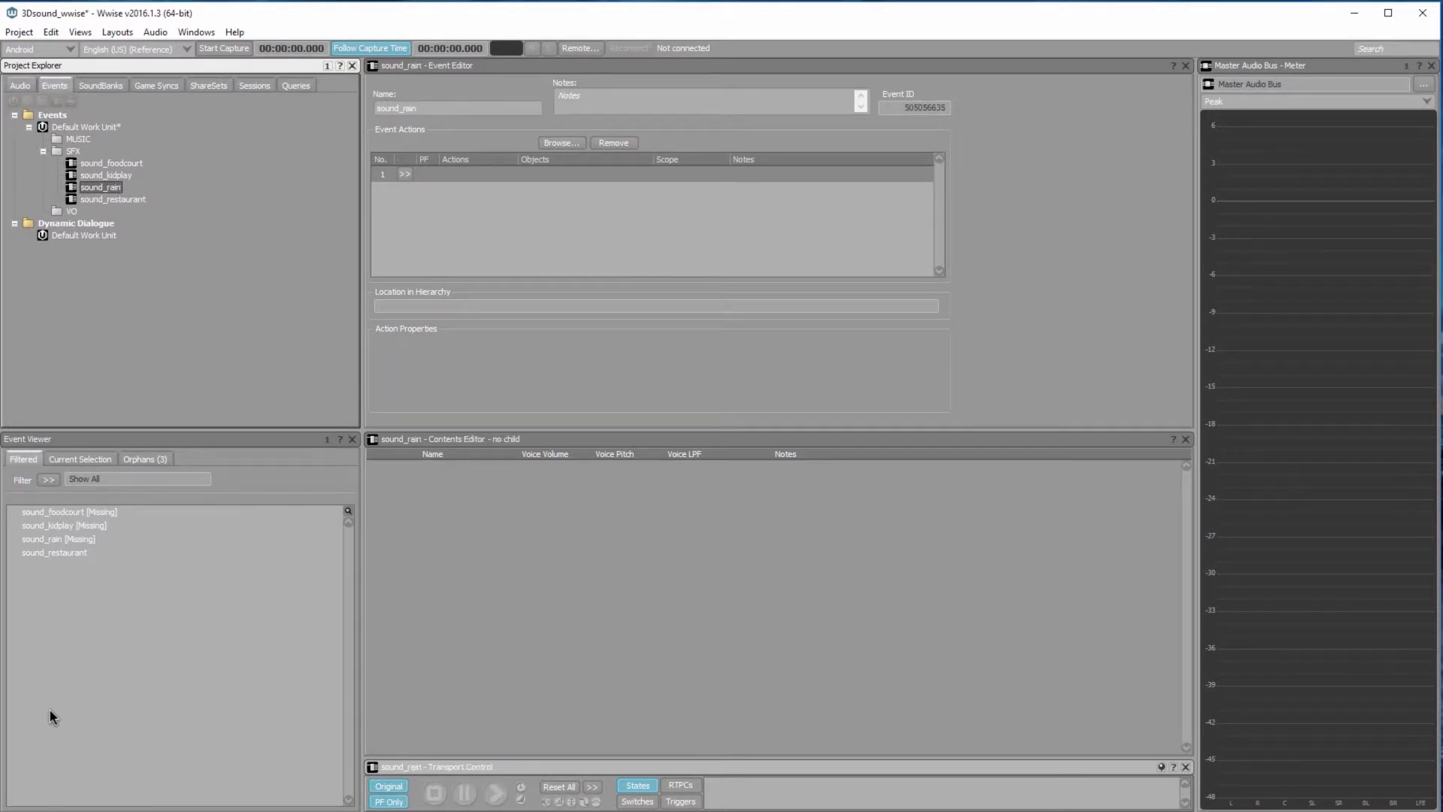
left_click(21, 85)
left_click_drag(85, 224, 541, 218)
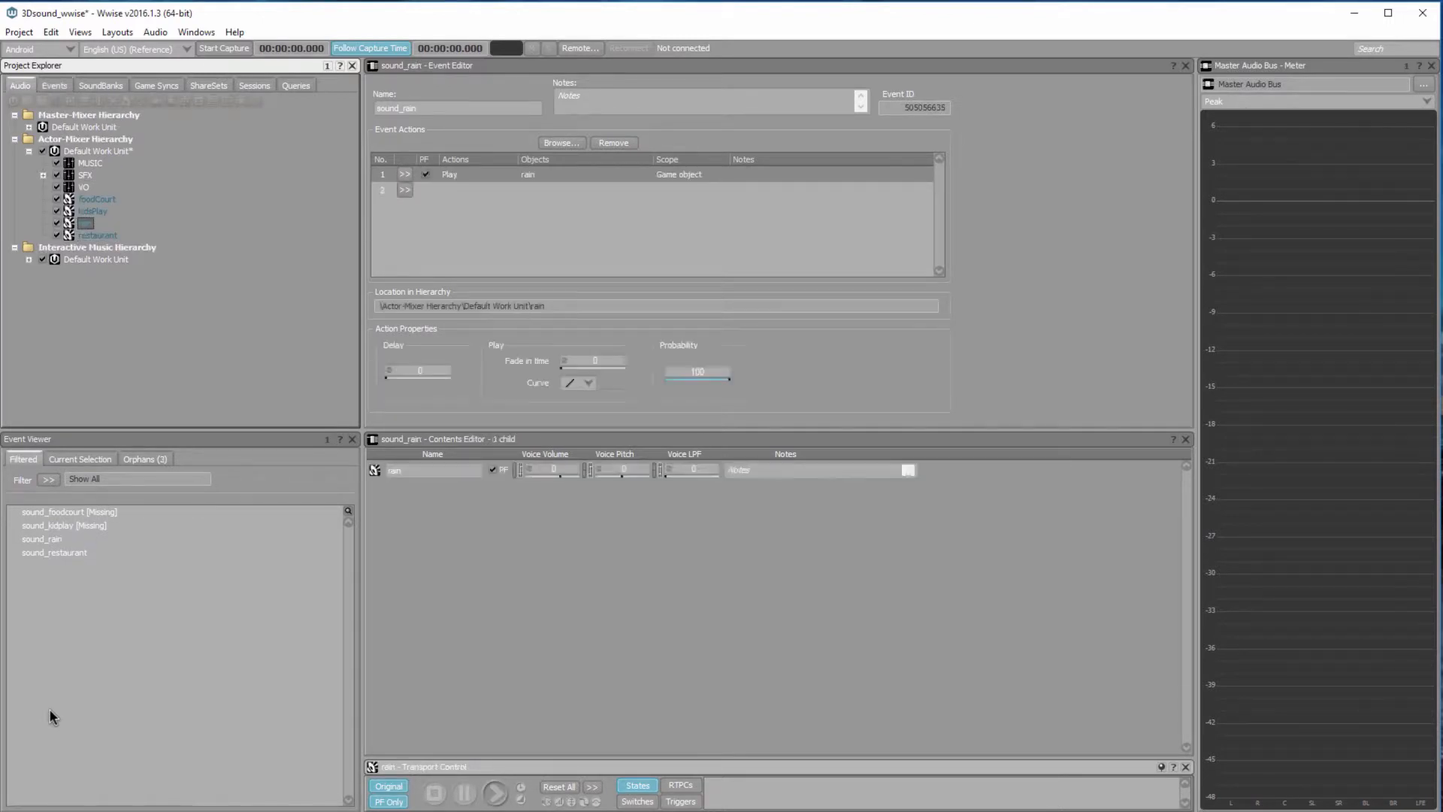
Add a Play action for the kidsPlay sound to the sound_kidplay event.
left_click(54, 86)
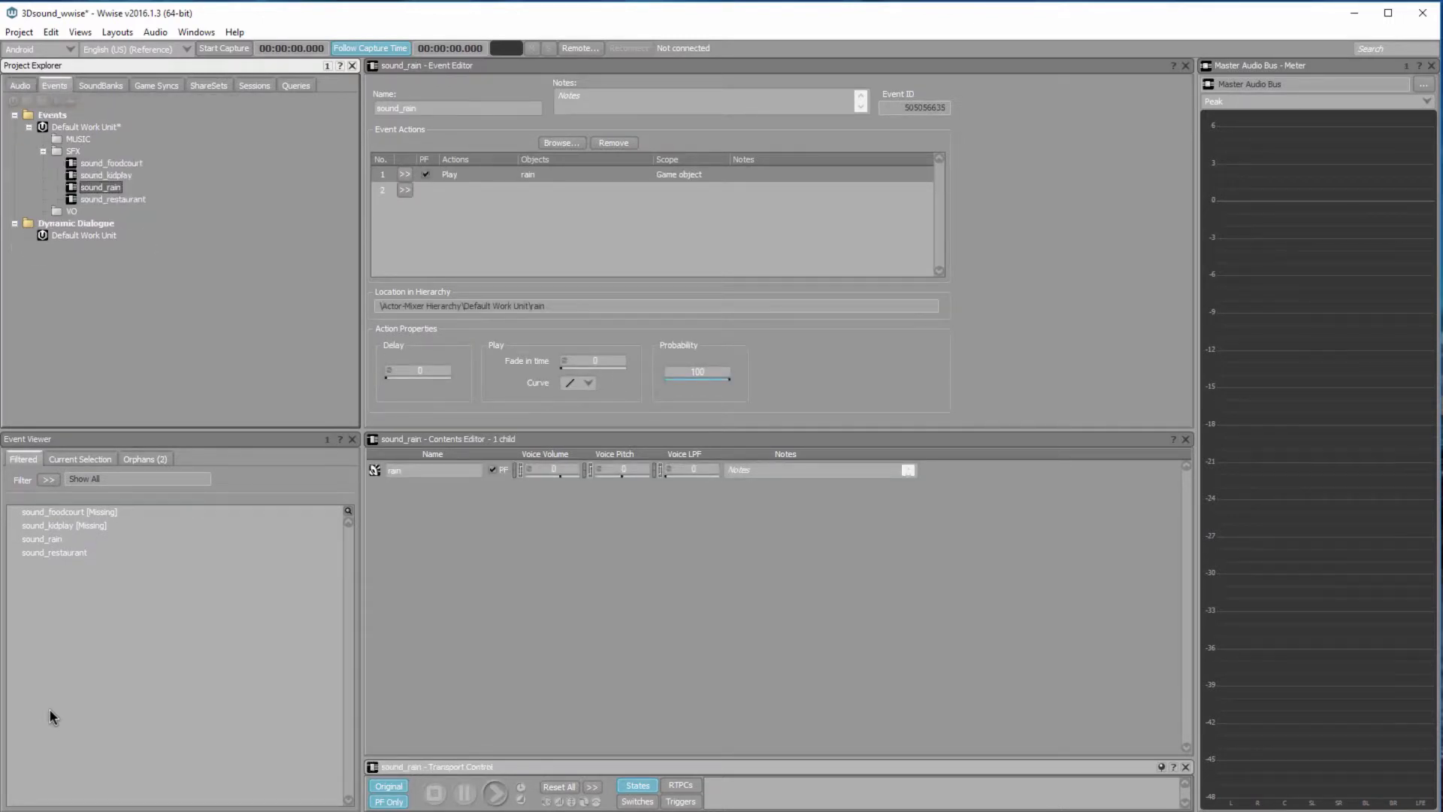
key("Up")
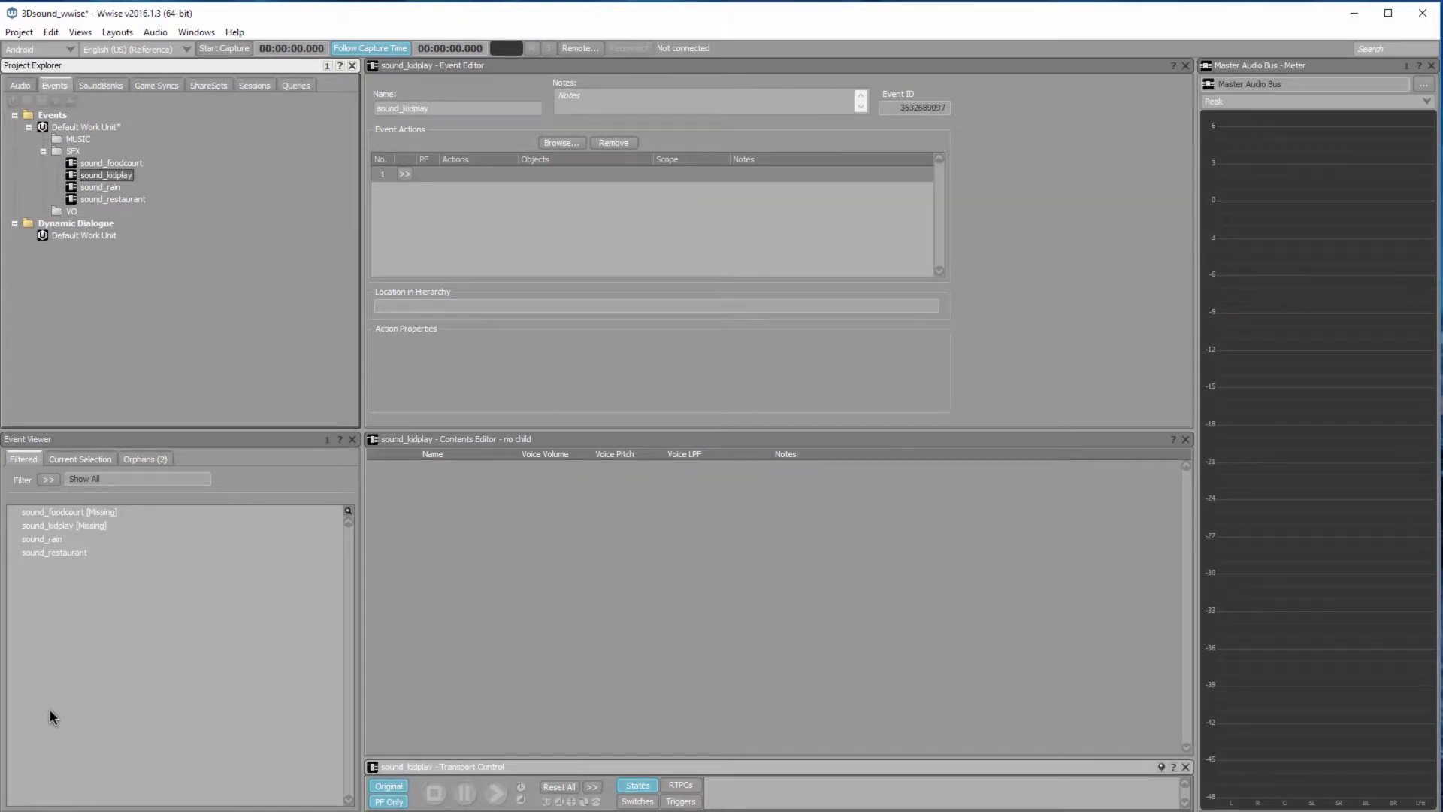
left_click(20, 86)
key("Up")
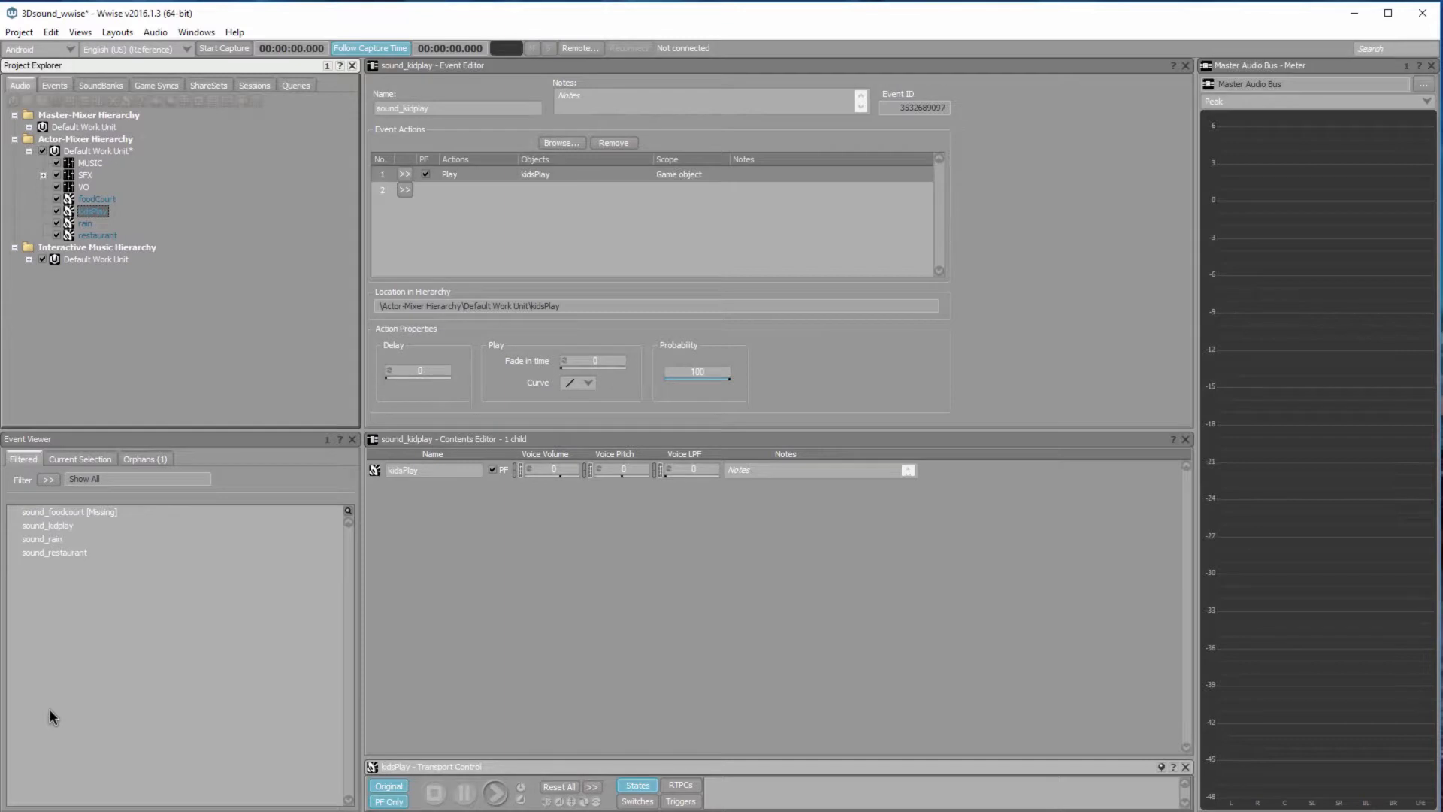
Add a Play action for the foodCourt sound to the sound_foodcourt event.
left_click(55, 86)
key("Up")
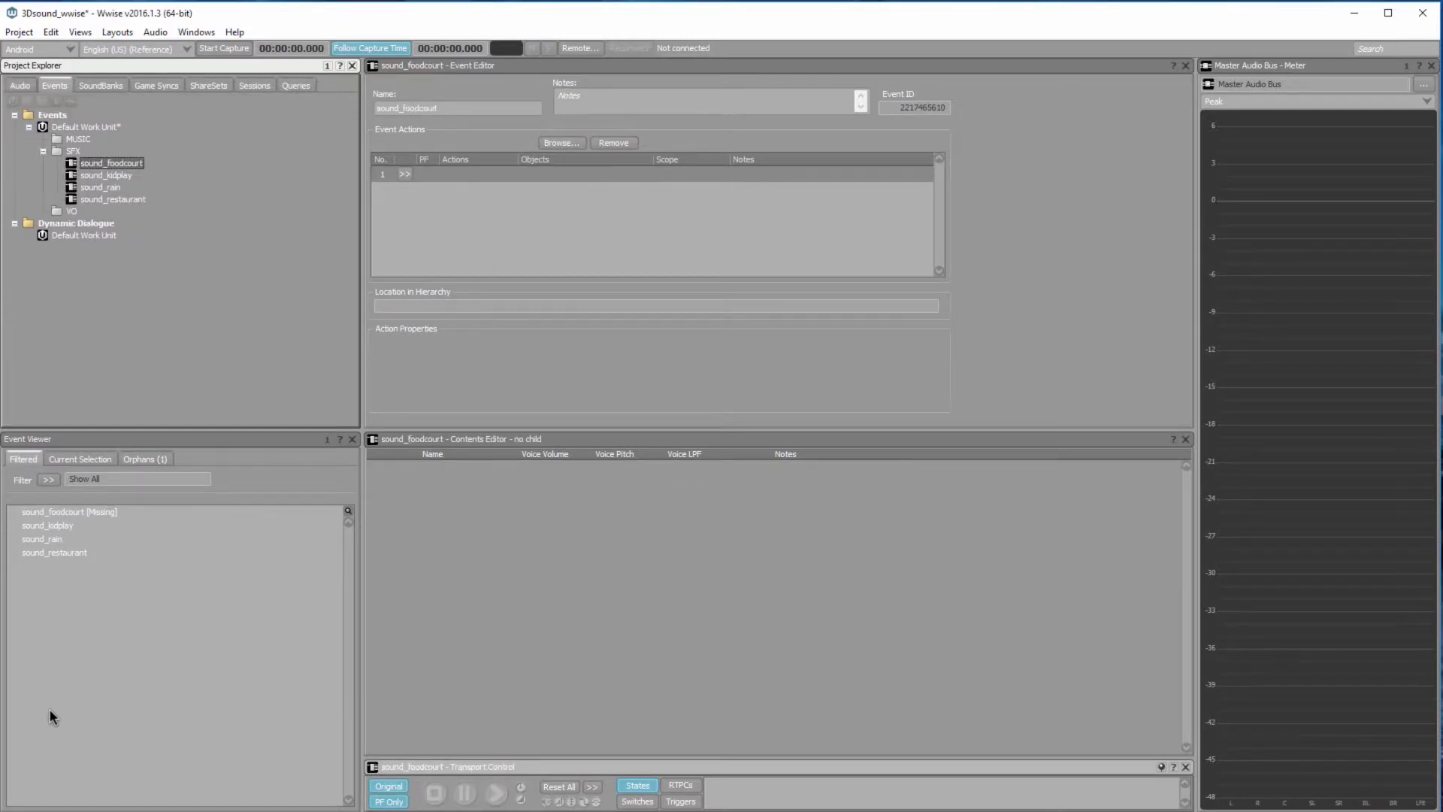
left_click(20, 85)
key("Up")
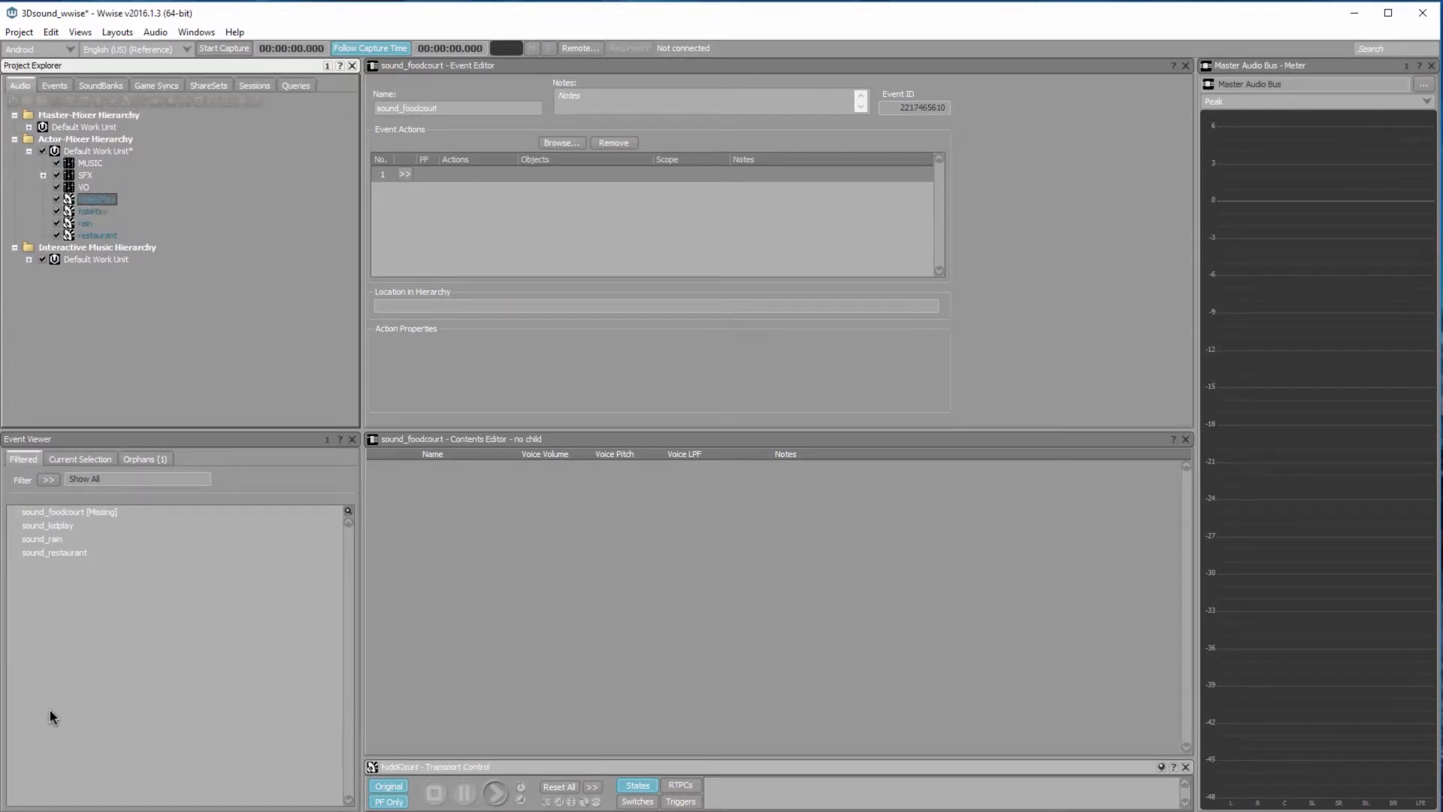
key("ctrl+z")
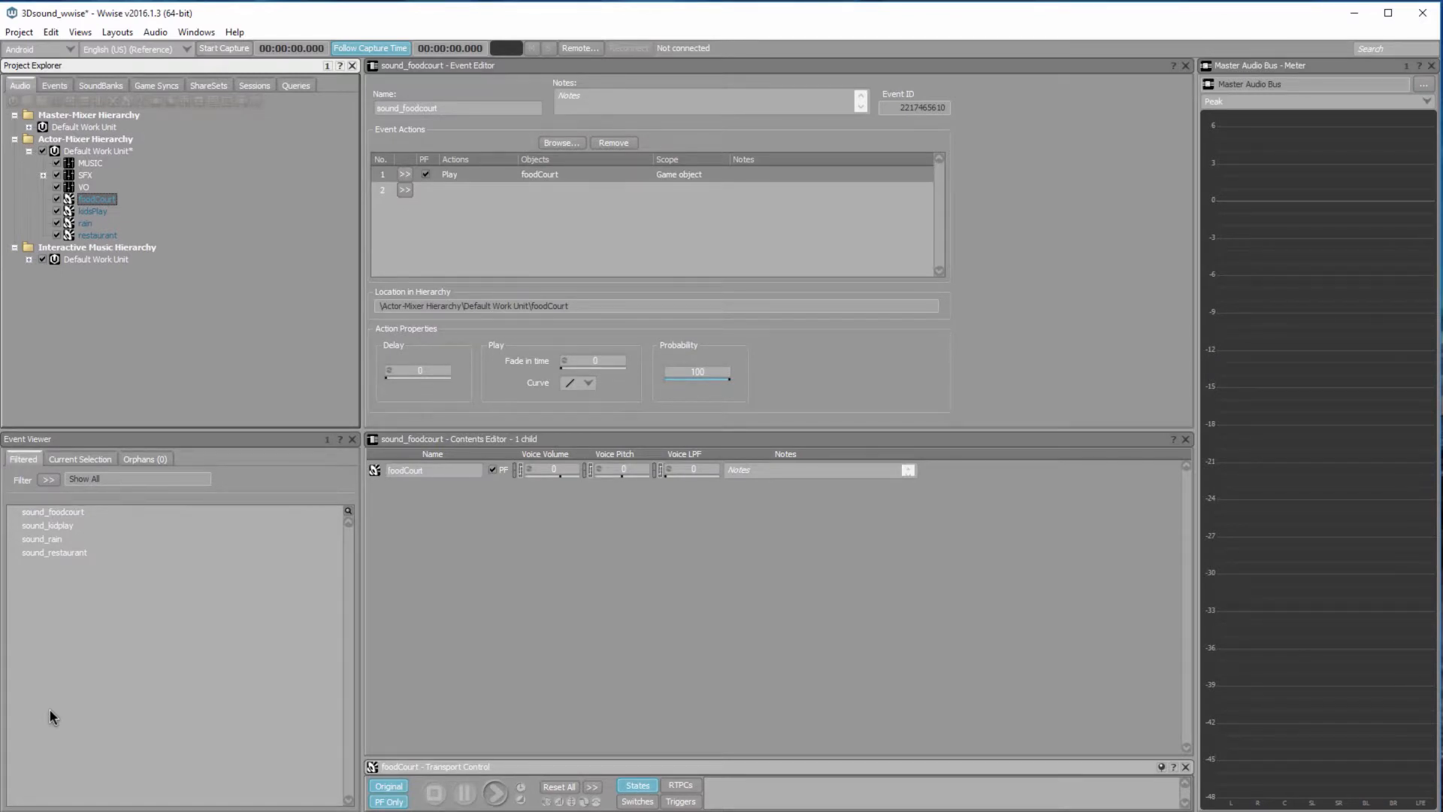
Generate the Default Work Unit's SoundBanks for the Windows platform and English (US) from the SoundBank layout.
key("alt+l")
key("Down")
key("Down")
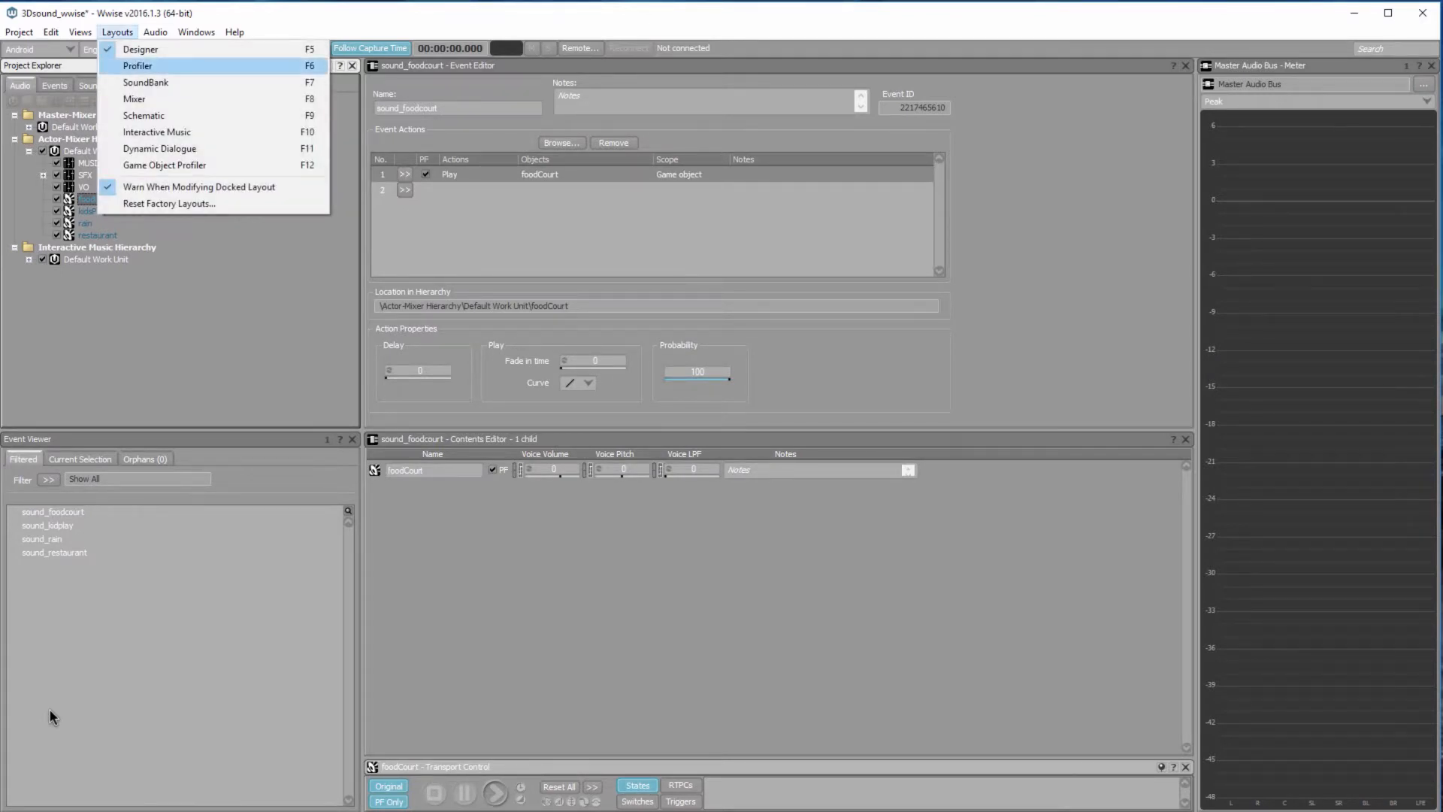
key("Return")
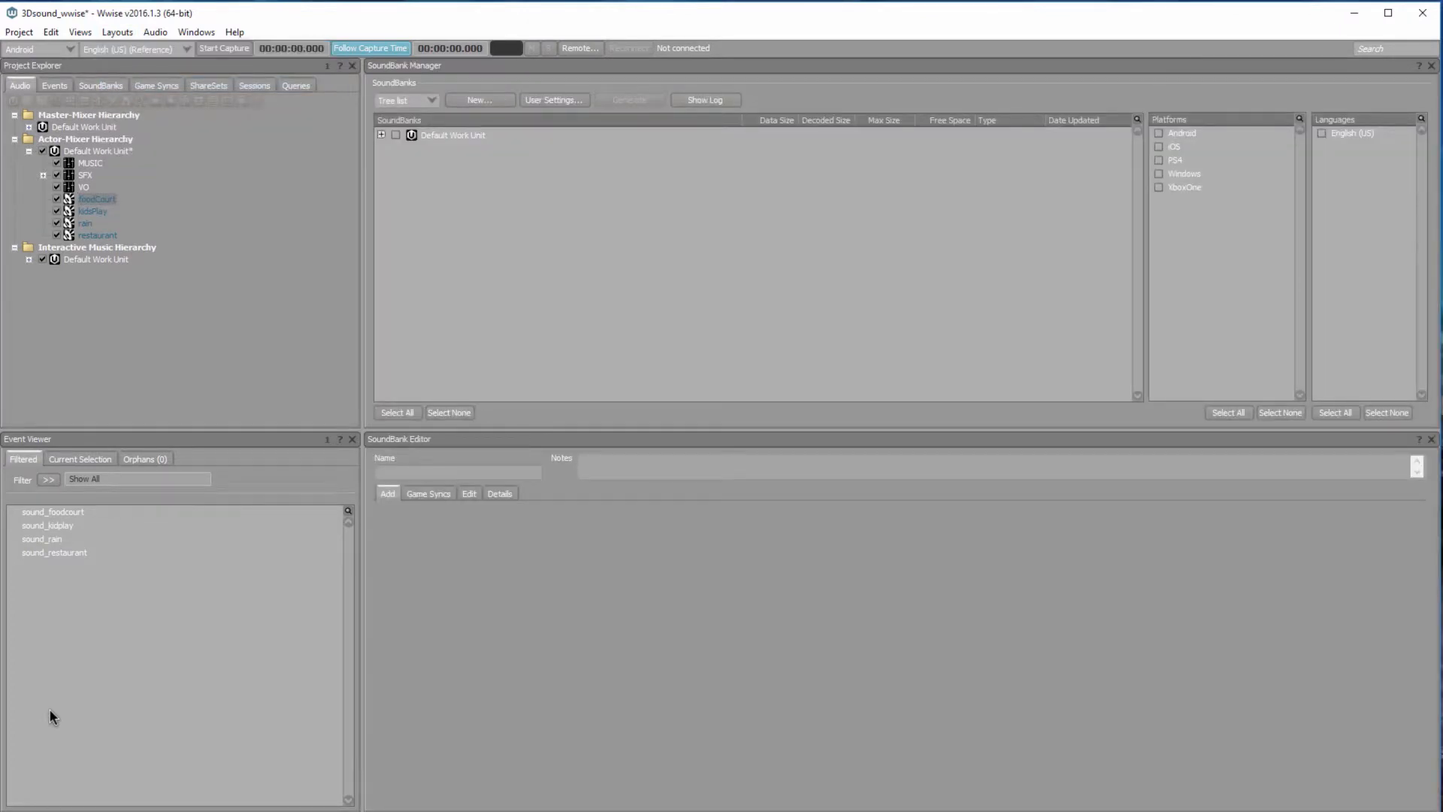
left_click(396, 136)
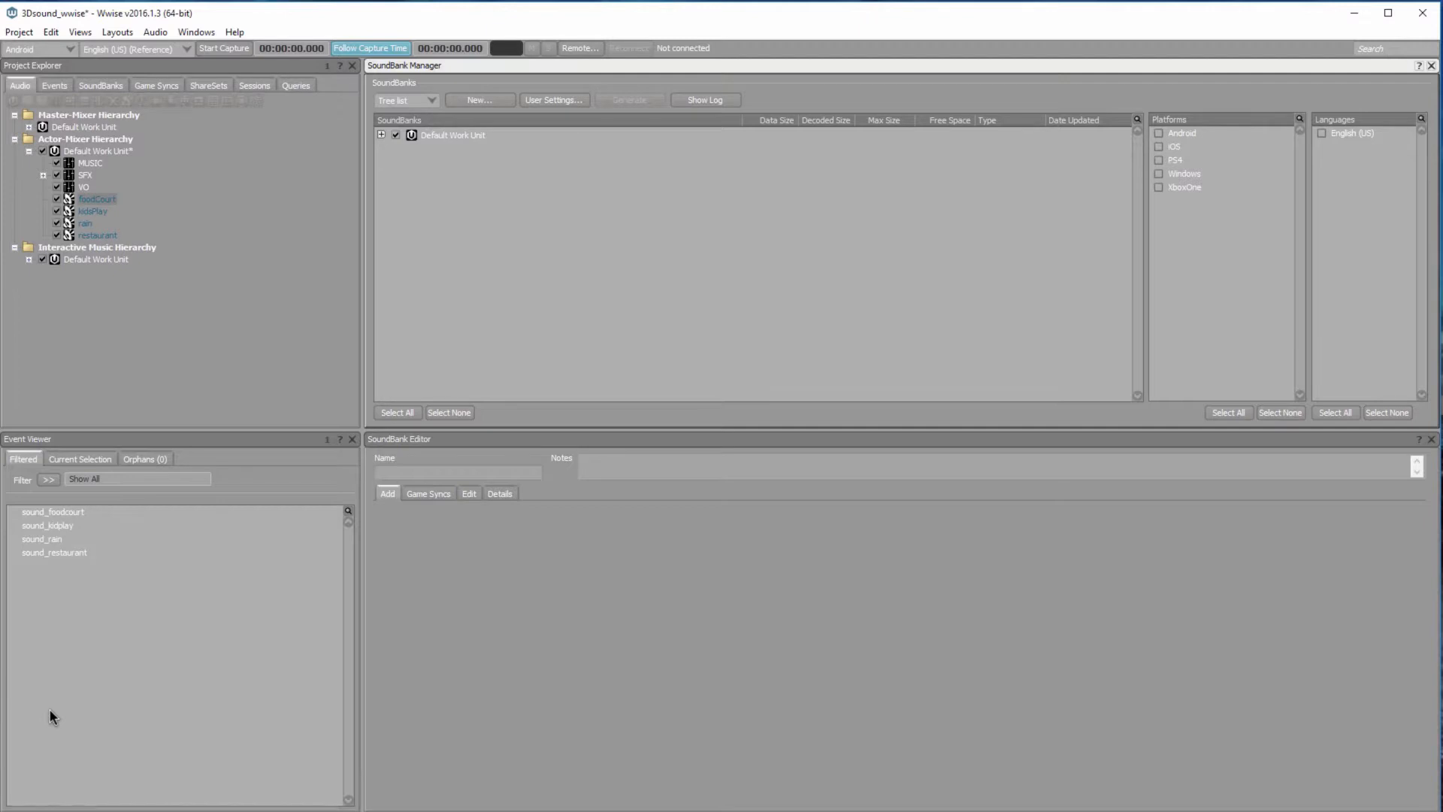
left_click(1322, 133)
left_click(629, 100)
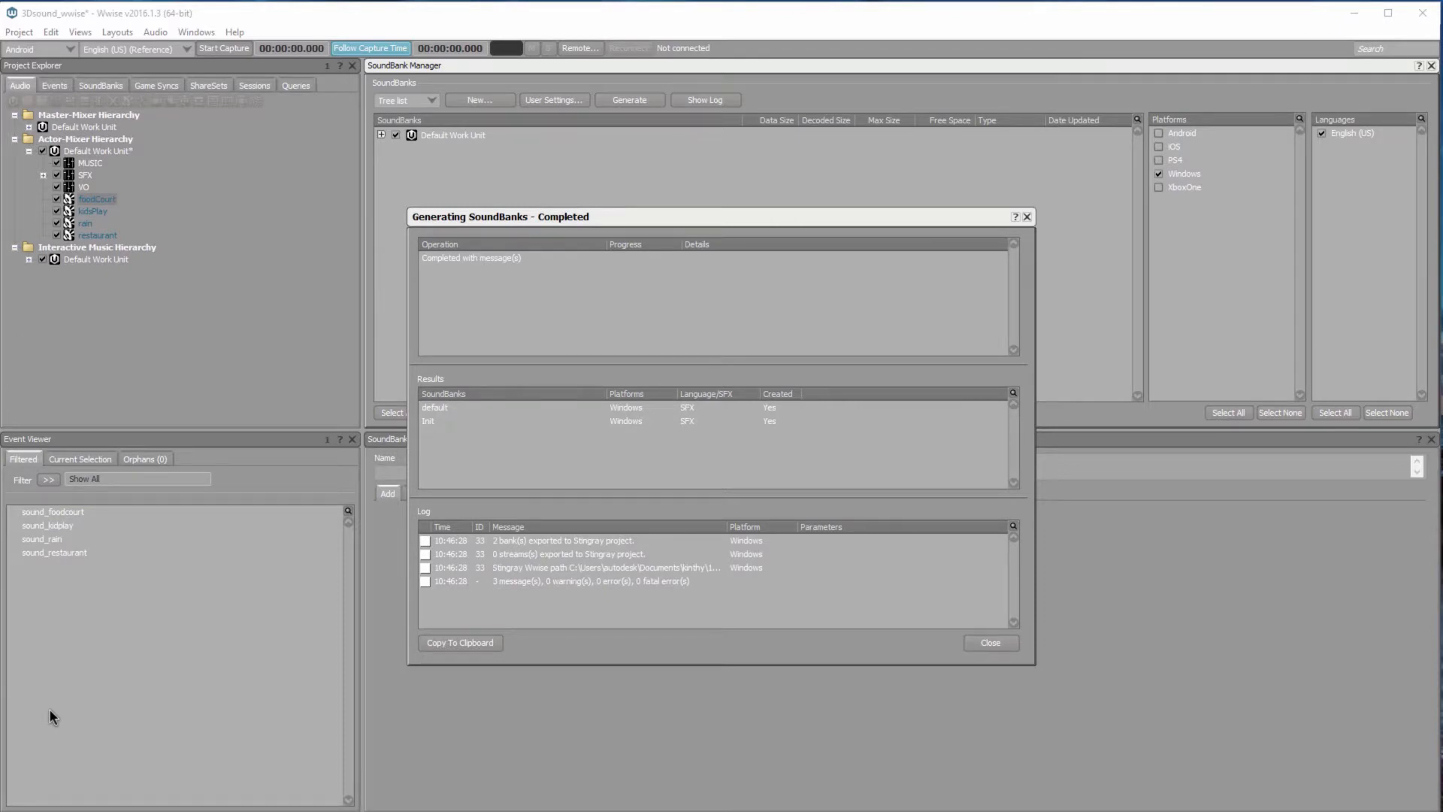
key("Return")
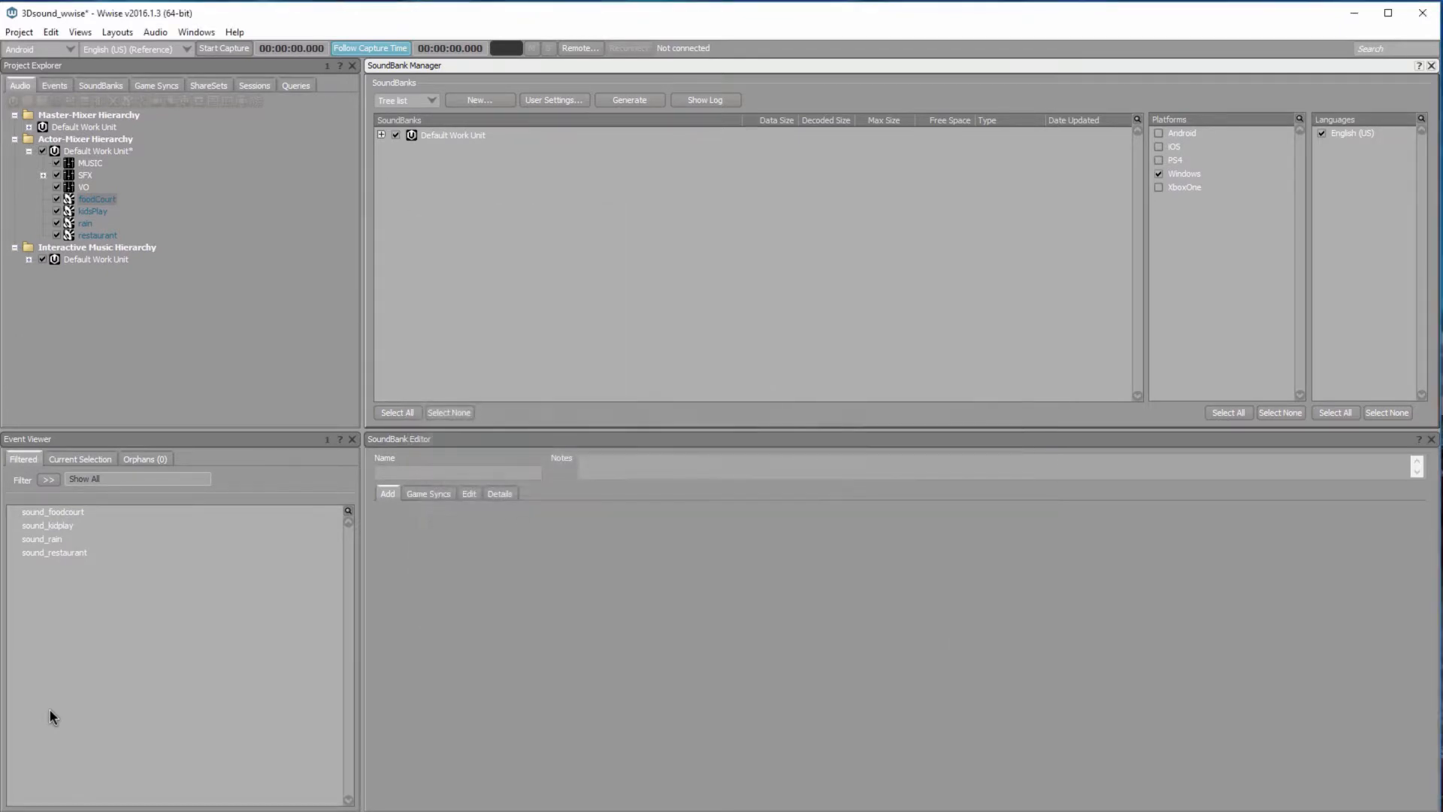
Save the Wwise project.
key("alt+p")
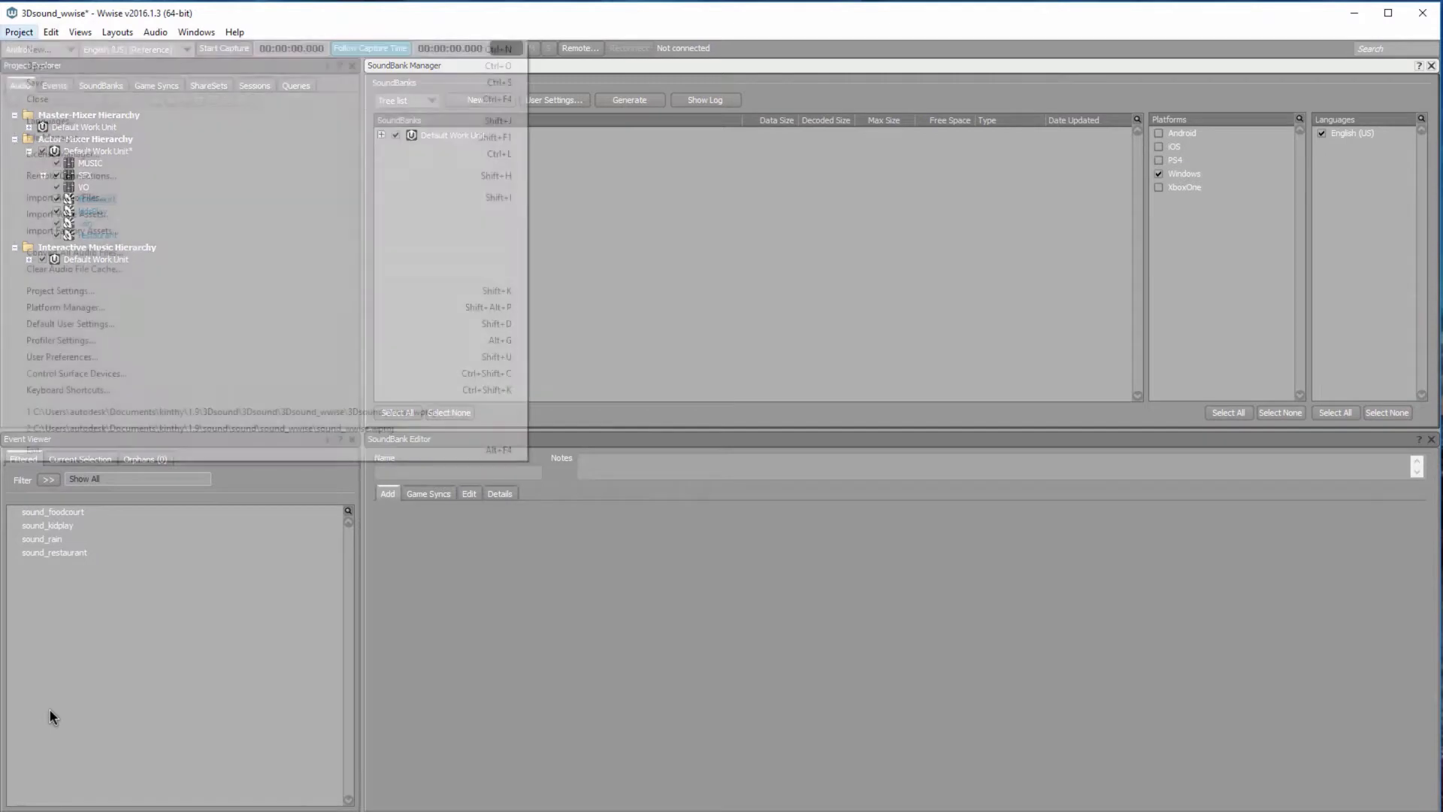
key("Down")
key("Down")
key("Return")
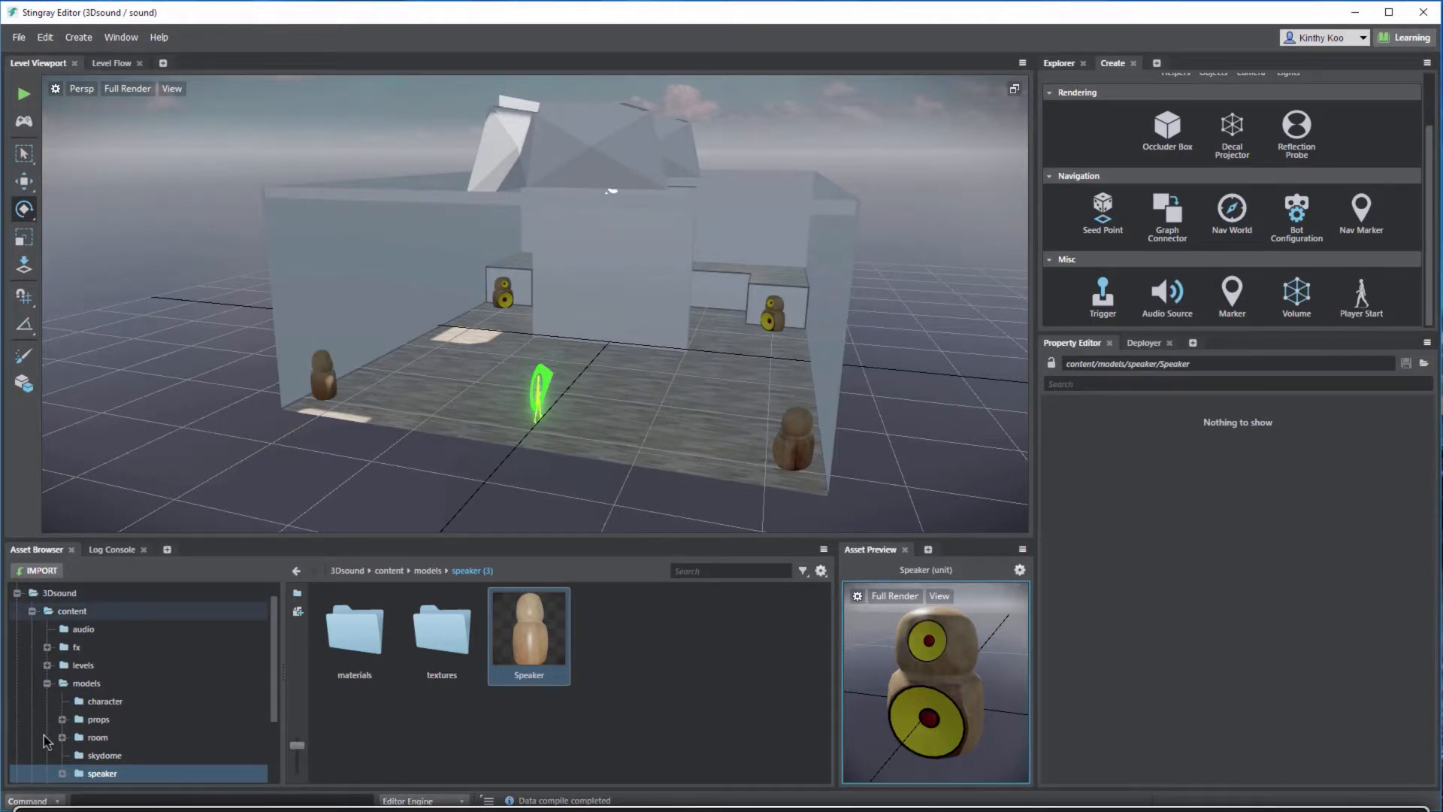
Switch to the Stingray Editor, open the default sound bank in content/audio, and preview sound_foodcourt.
left_click(72, 612)
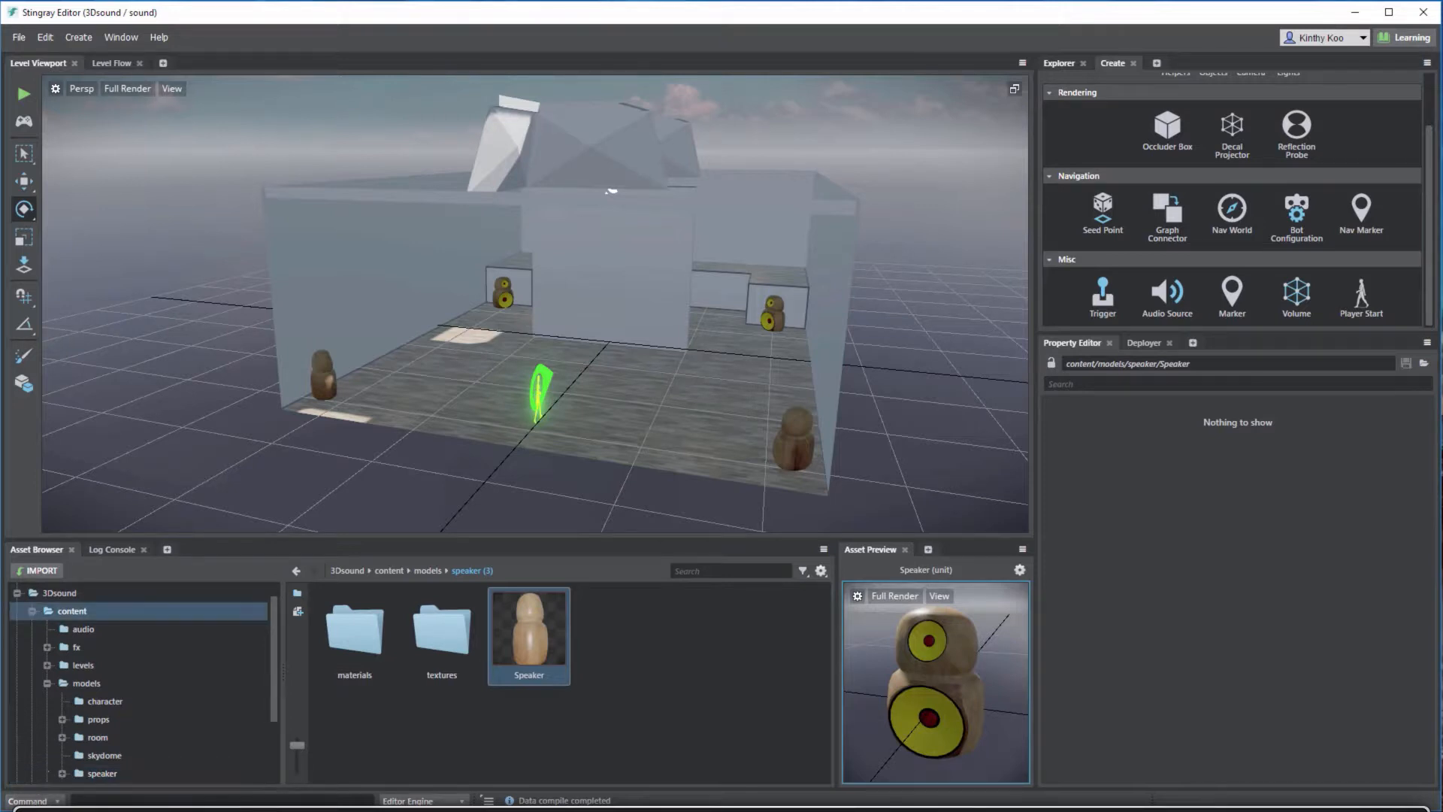
left_click(83, 629)
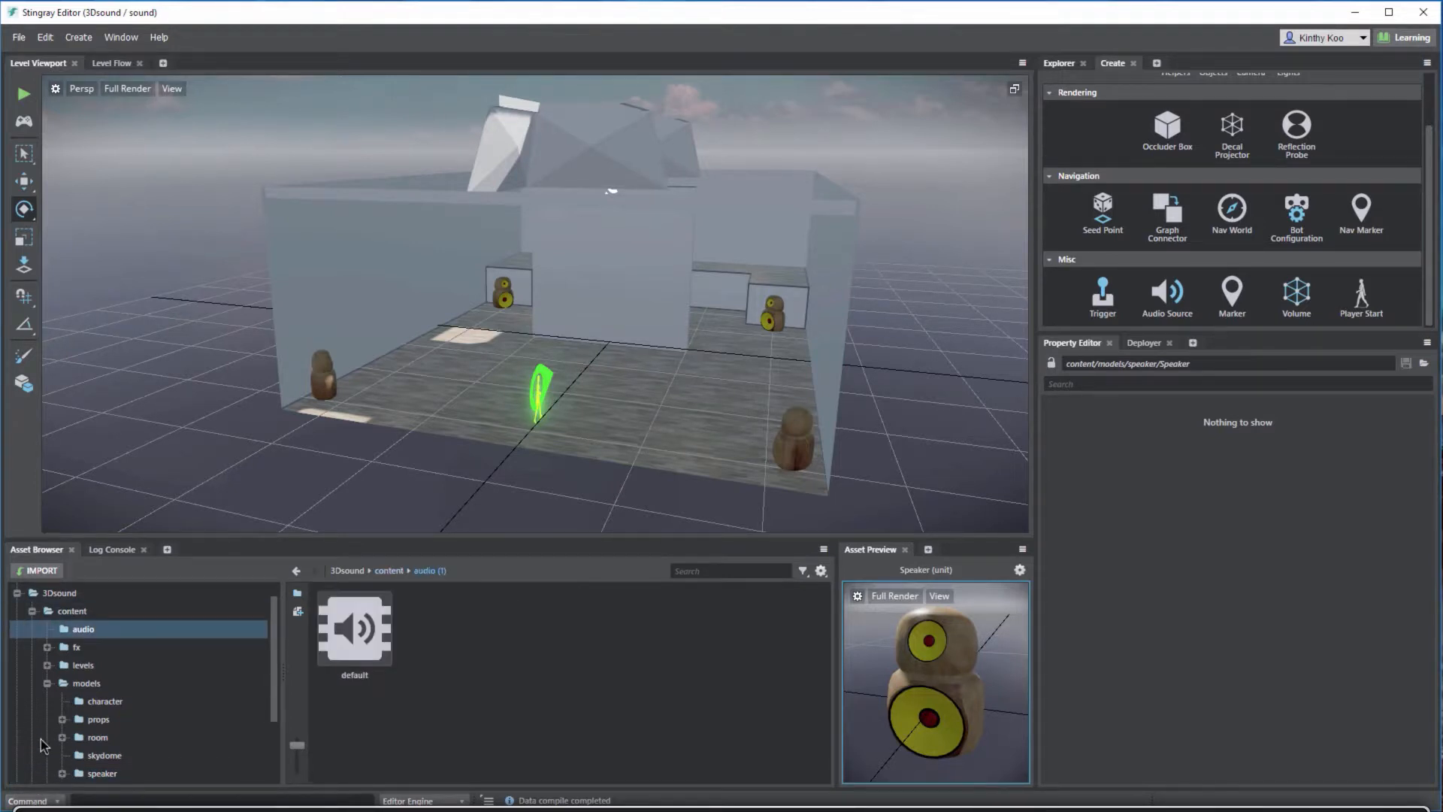
left_click(355, 637)
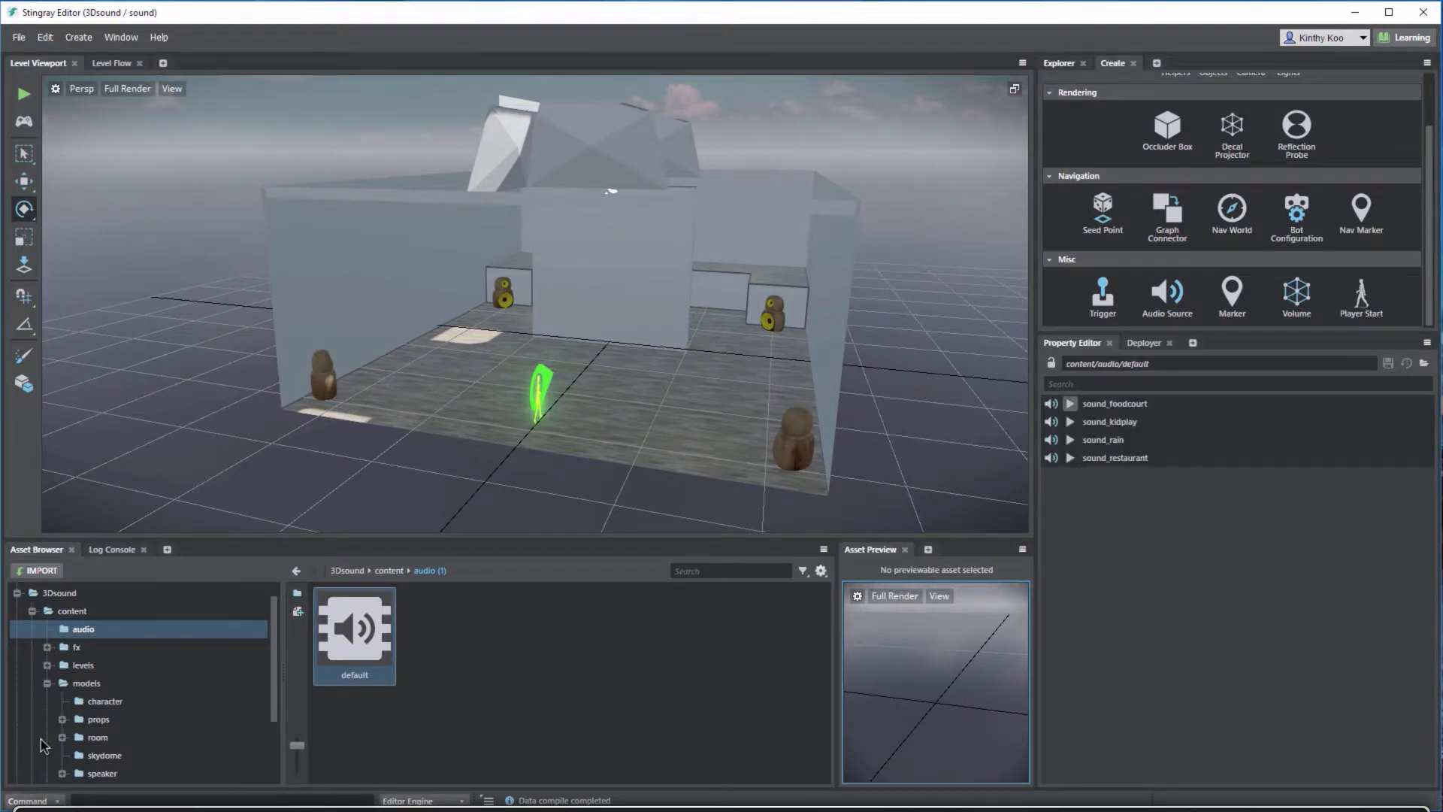
left_click(1070, 404)
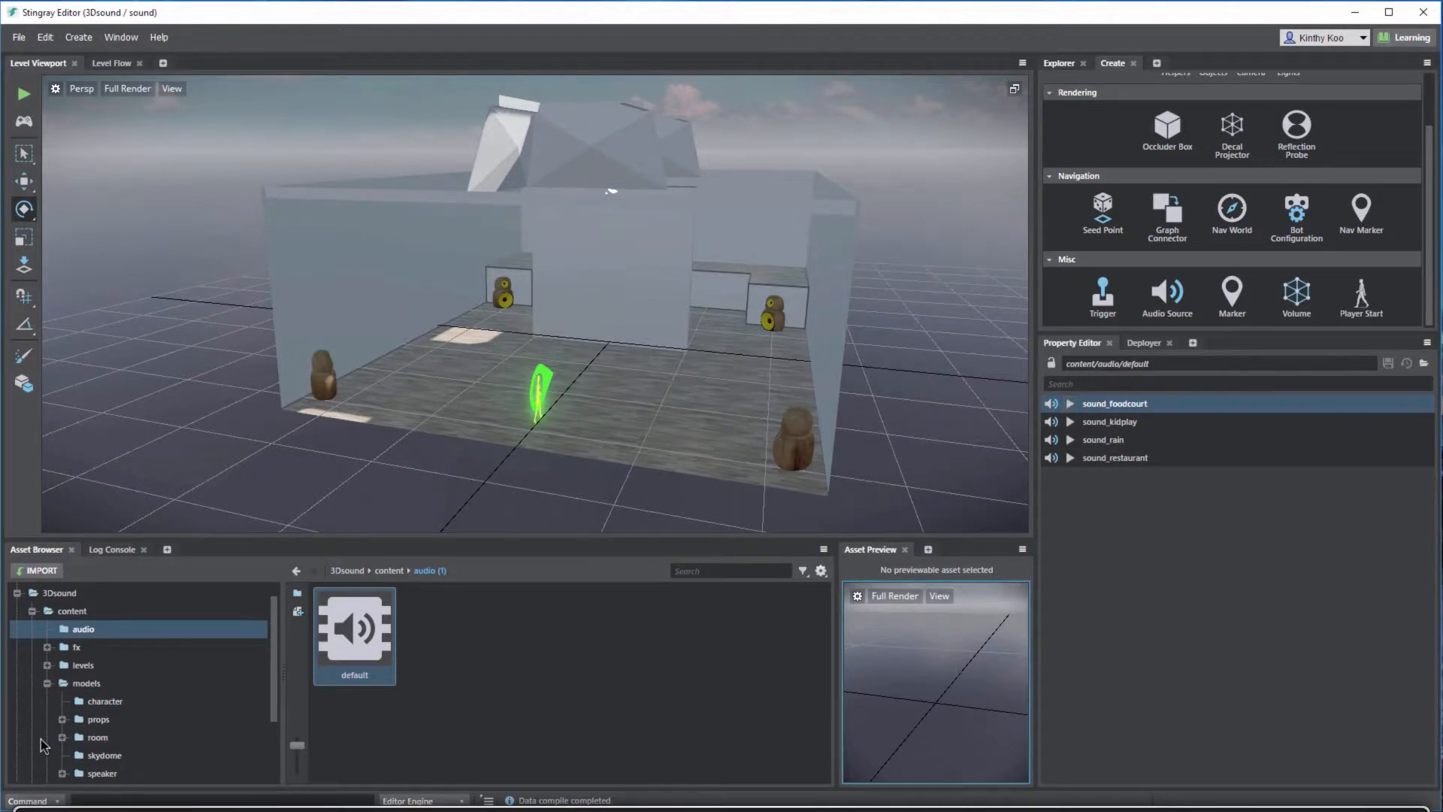
Place sound_foodcourt from the default bank at the base of a corner speaker, at about X 5.24, Y -7.47.
mouse_move(535, 304)
left_mouse_down("alt")
mouse_move(676, 293)
mouse_move(639, 316)
mouse_move(677, 339)
left_mouse_up("alt")
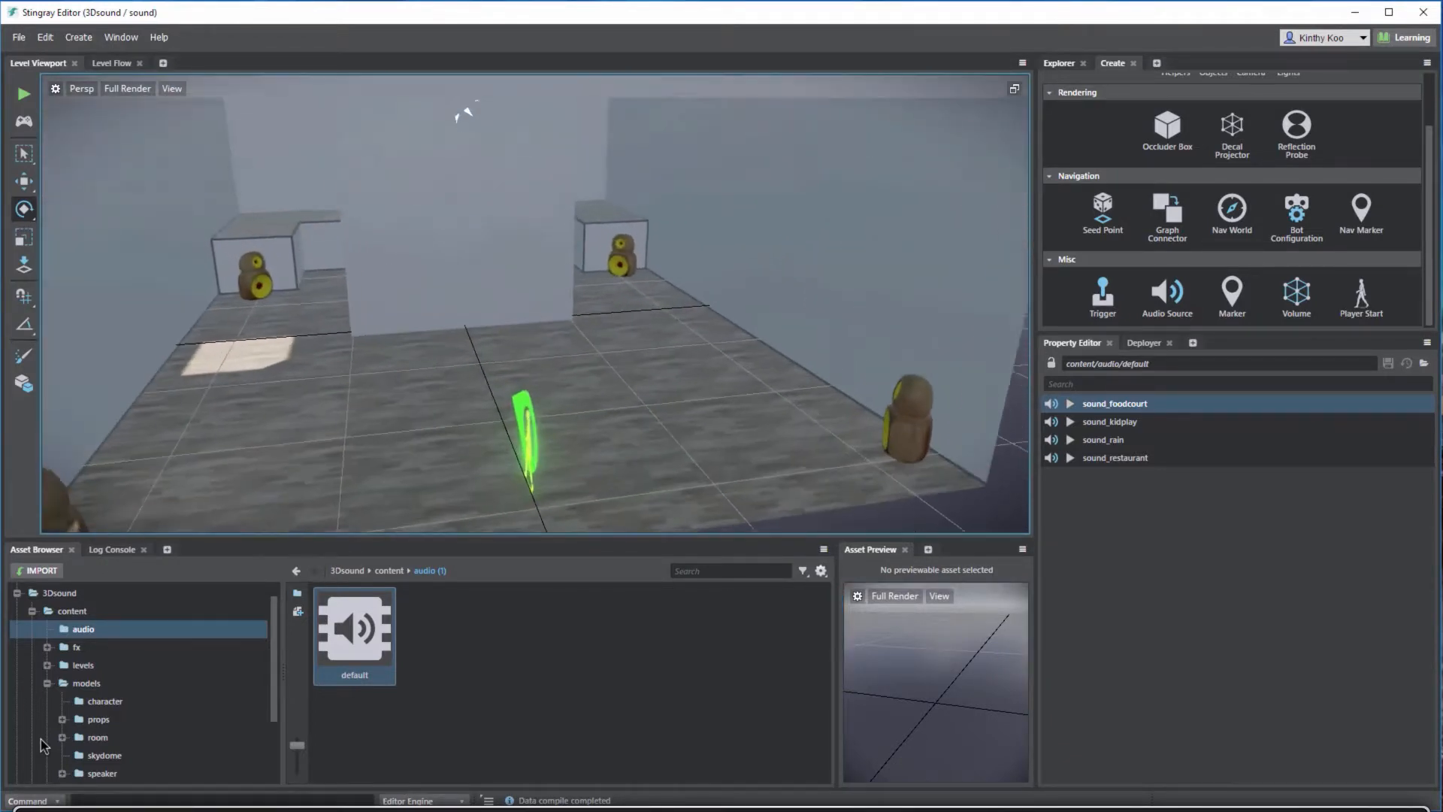
middle_click_drag(677, 339, 421, 248, "alt")
left_click_drag(421, 249, 526, 263, "alt")
middle_click_drag(526, 263, 452, 252, "alt")
scroll(535, 303, "up", 4)
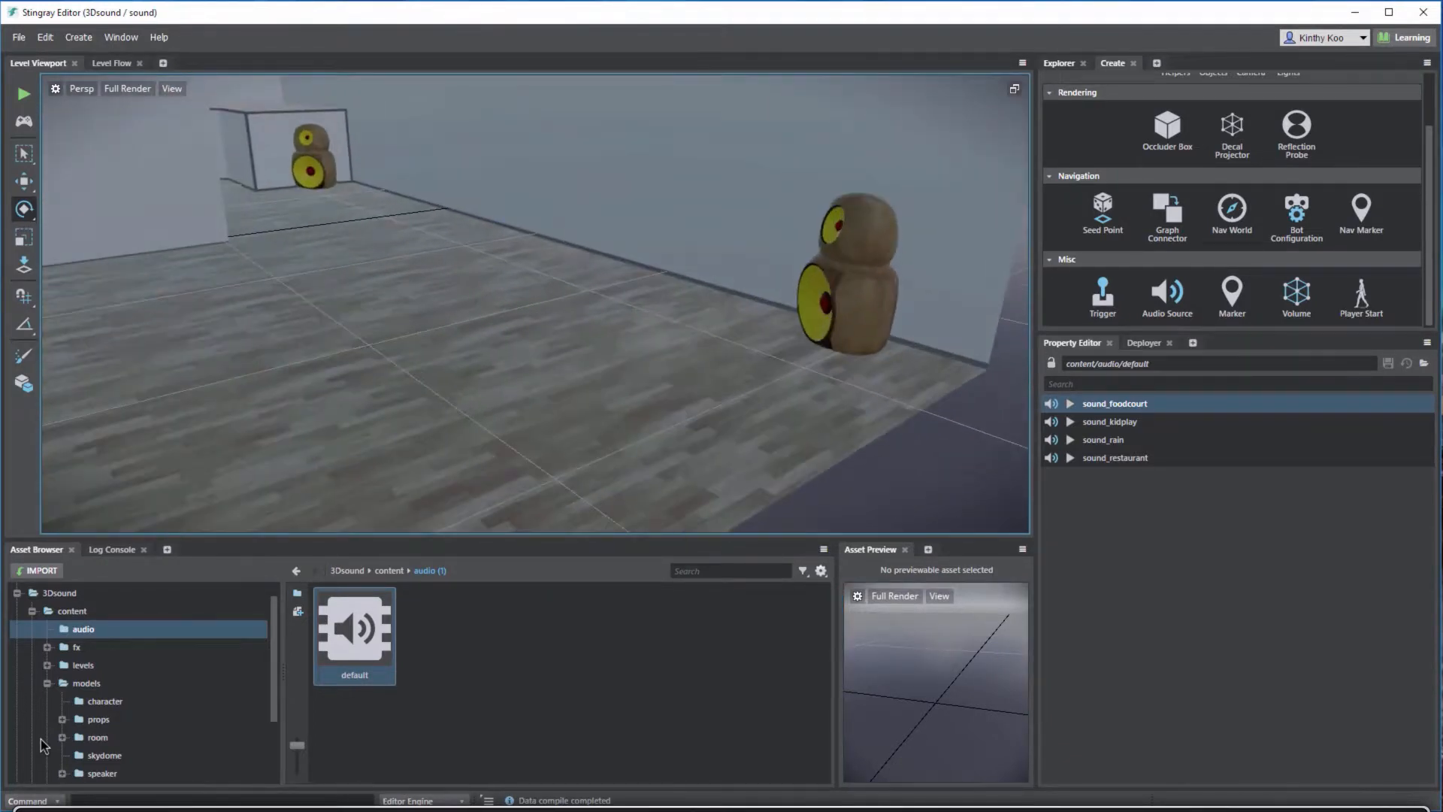
middle_click_drag(535, 304, 502, 306, "alt")
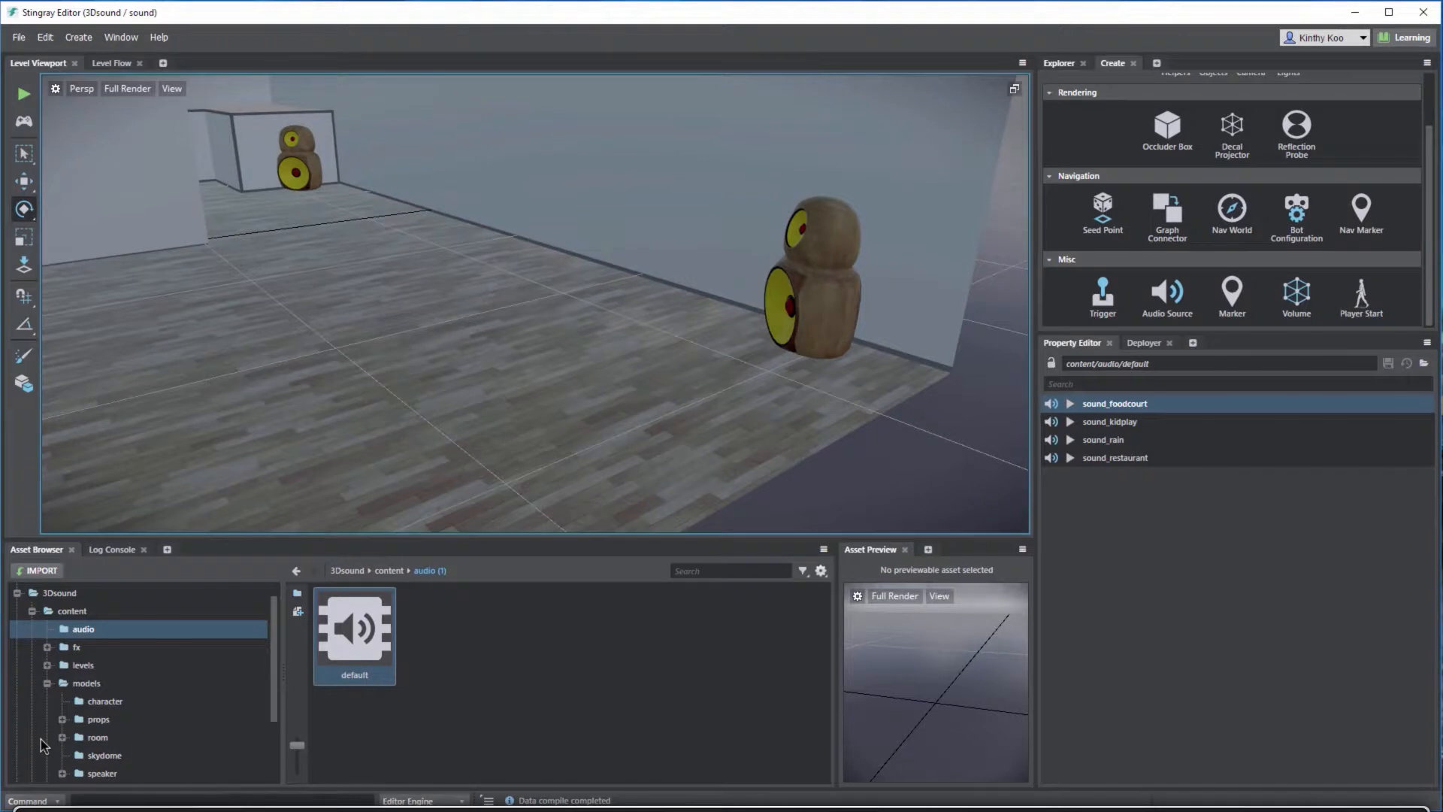
left_click_drag(1115, 404, 1244, 533)
left_click_drag(482, 301, 707, 323, "alt")
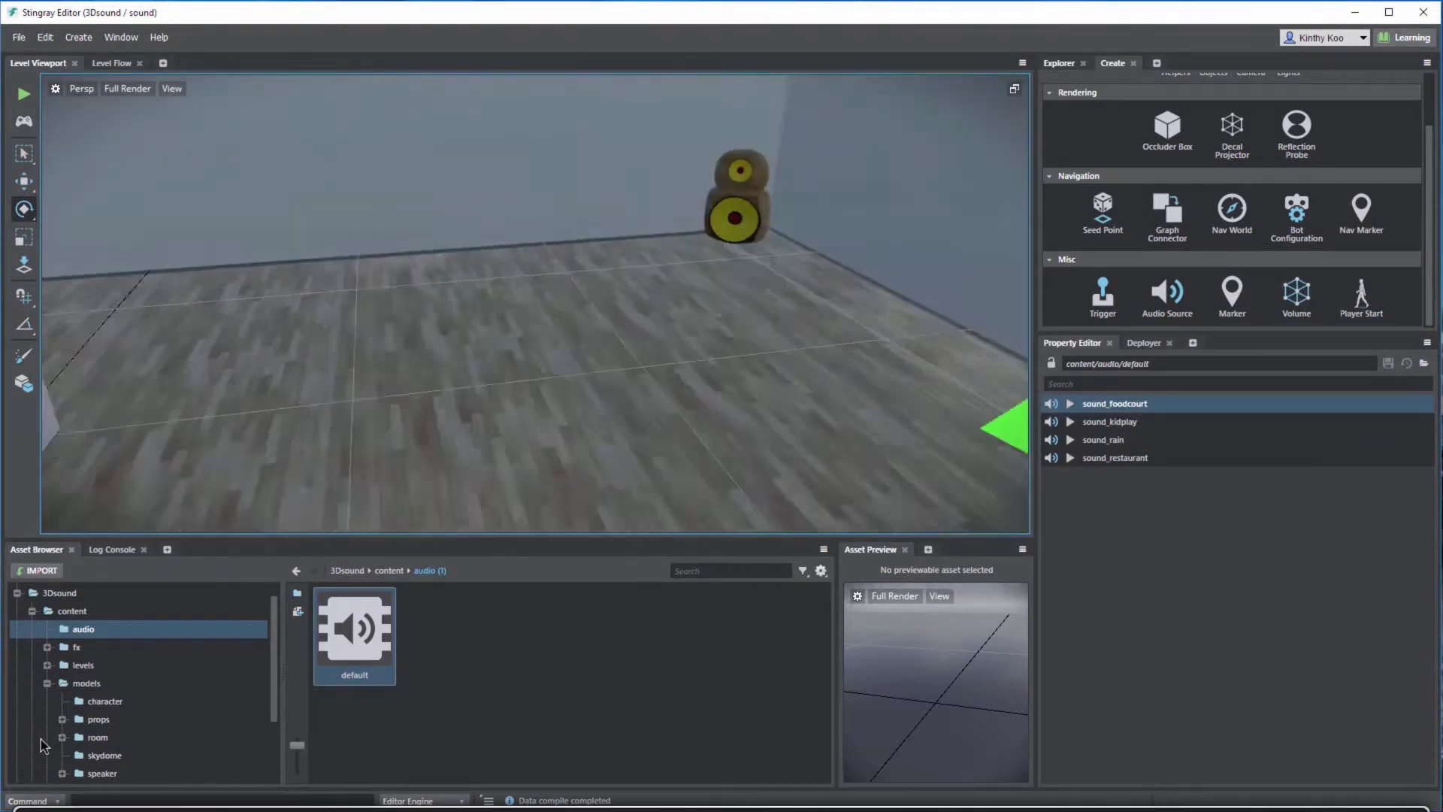
middle_click_drag(571, 300, 503, 324, "alt")
scroll(535, 304, "up", 2)
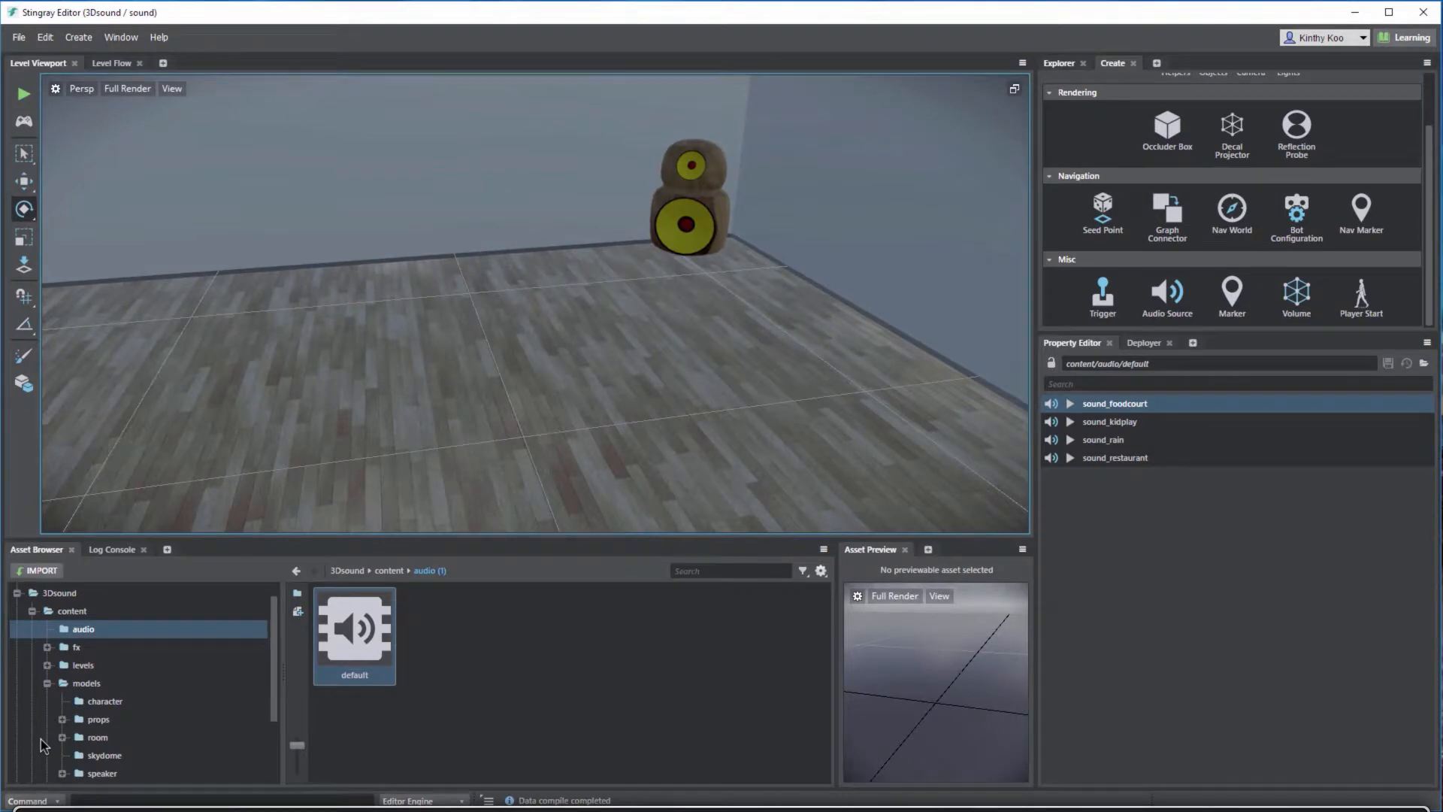
left_click_drag(1115, 403, 691, 253)
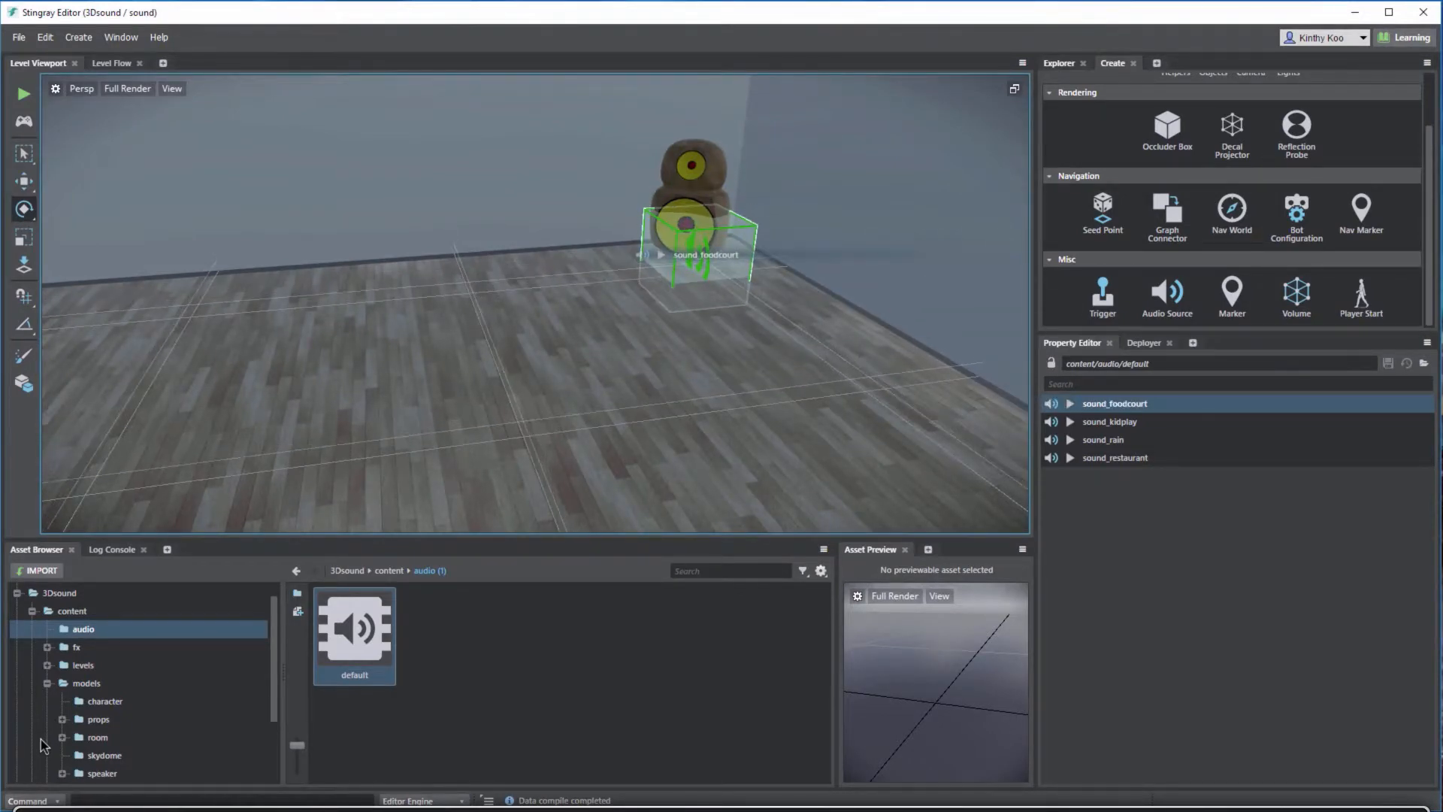
Place sound_kidplay from the default bank at the opposite corner speaker, at about X -5.27, Y -7.41.
scroll(692, 253, "down", 4)
mouse_move(535, 304)
left_mouse_down("alt")
mouse_move(647, 308)
mouse_move(745, 271)
mouse_move(729, 274)
mouse_move(823, 281)
left_mouse_up("alt")
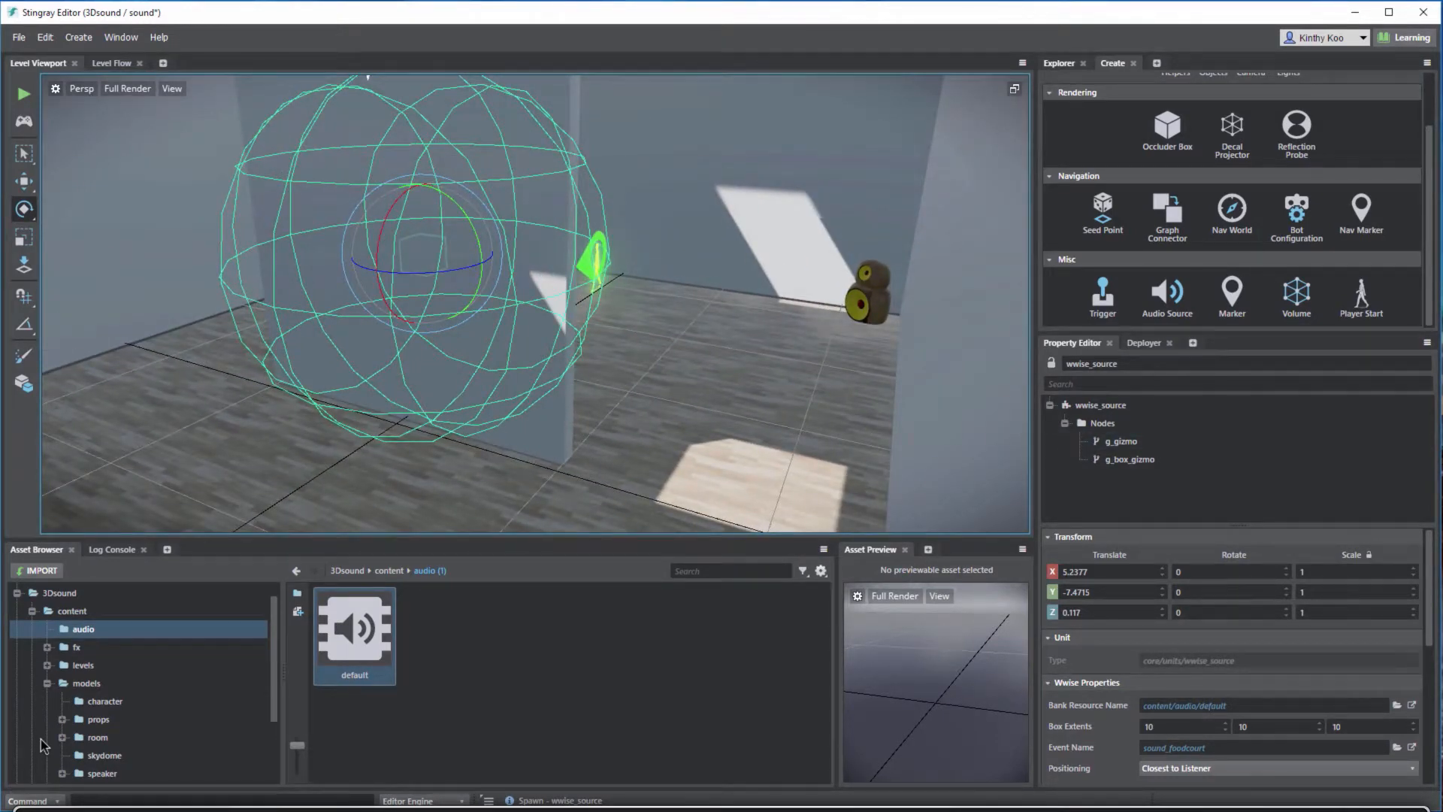
left_click(354, 636)
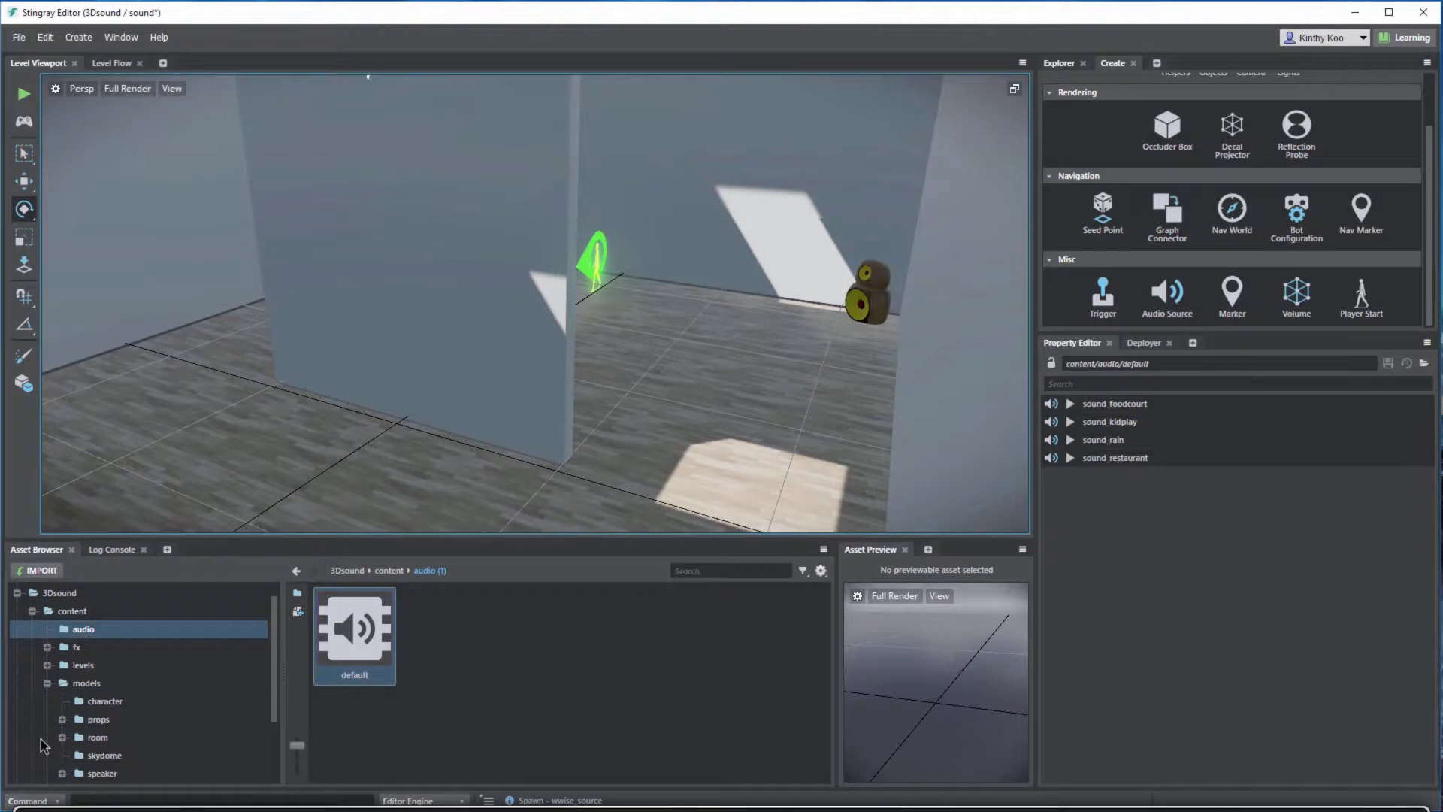
left_click_drag(536, 304, 601, 316, "alt")
middle_click_drag(601, 303, 415, 349, "alt")
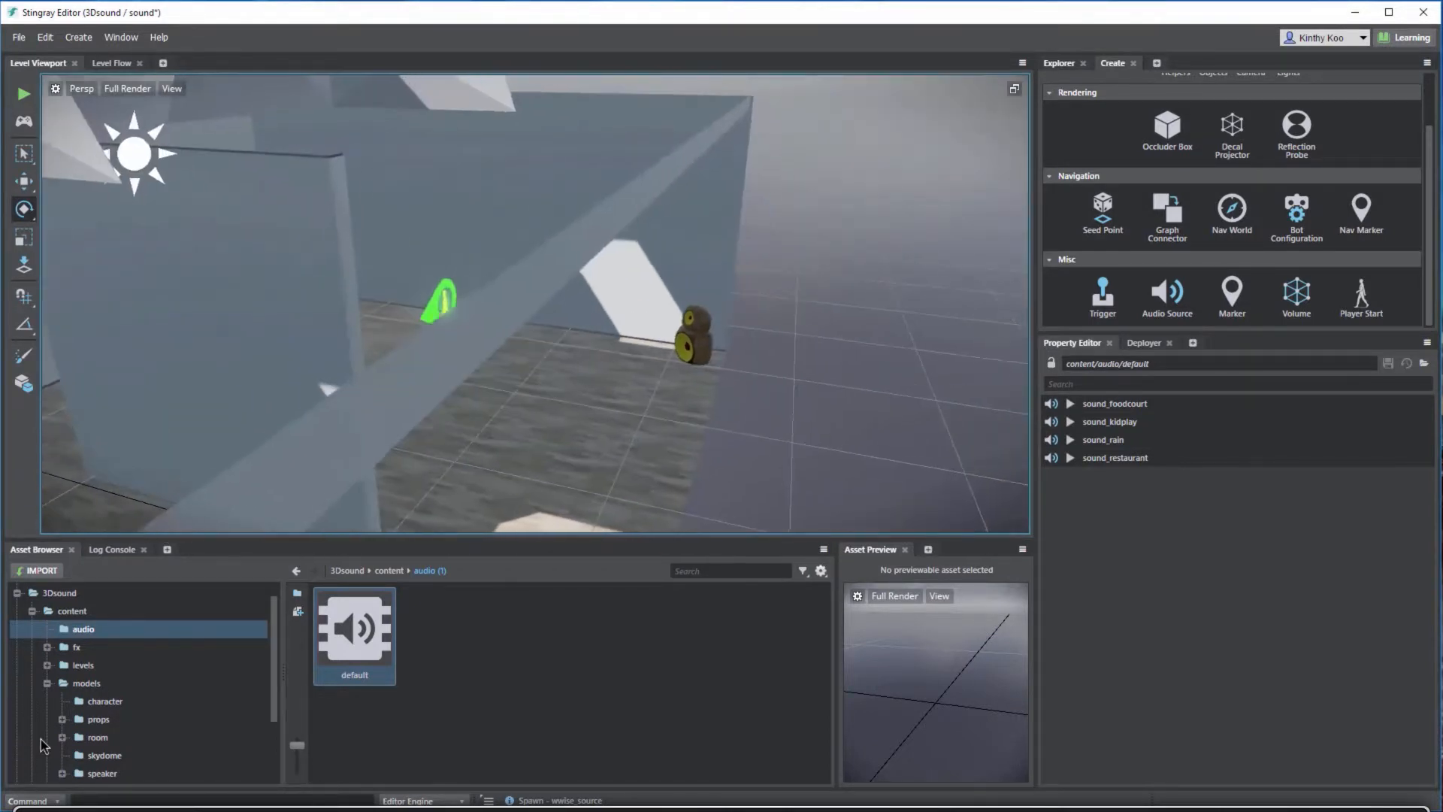
scroll(535, 303, "up", 5)
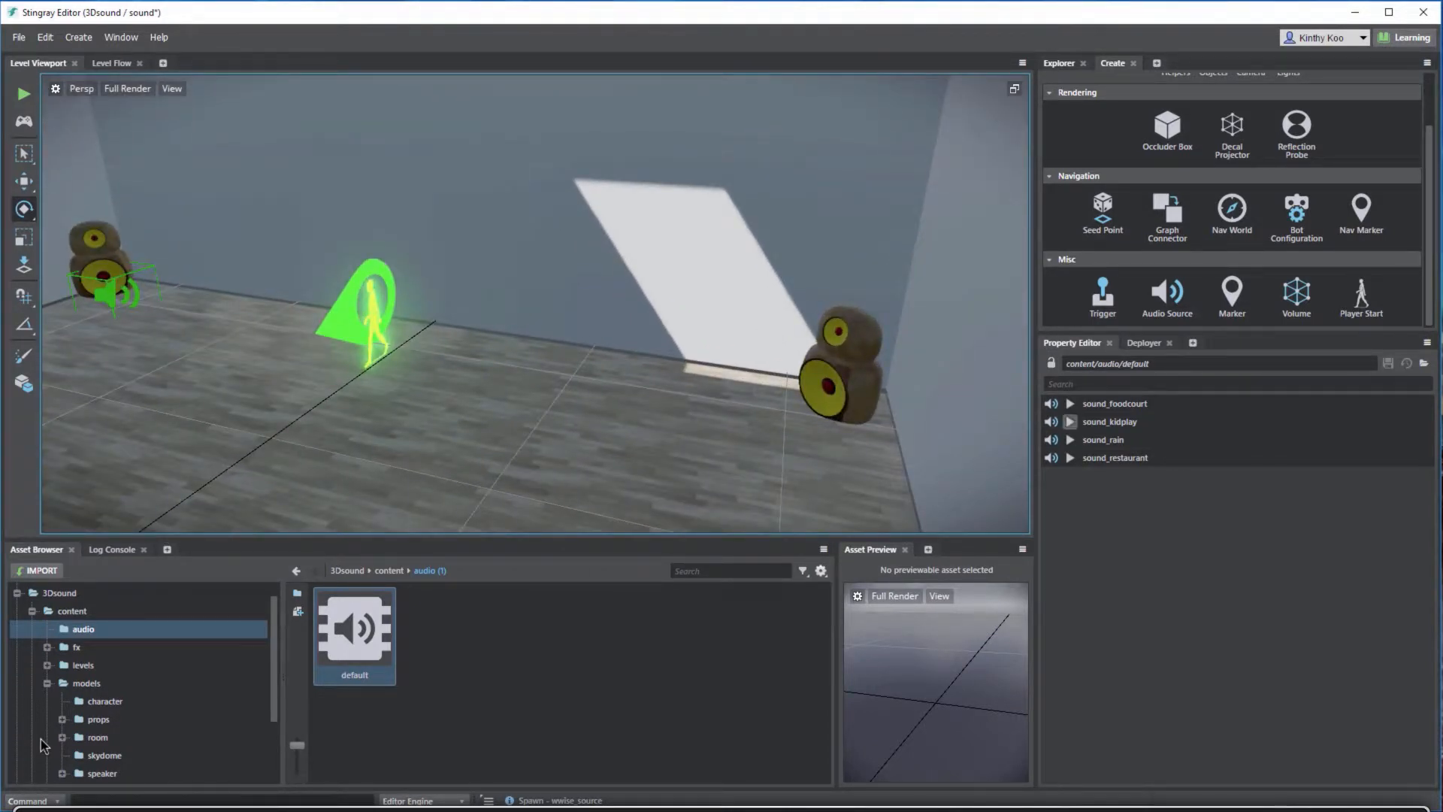
left_click_drag(1109, 422, 823, 421)
Place sound_rain from the default bank at the speaker beside the counter, at about X -5.13, Y 2.83.
key("f")
scroll(536, 304, "down", 3)
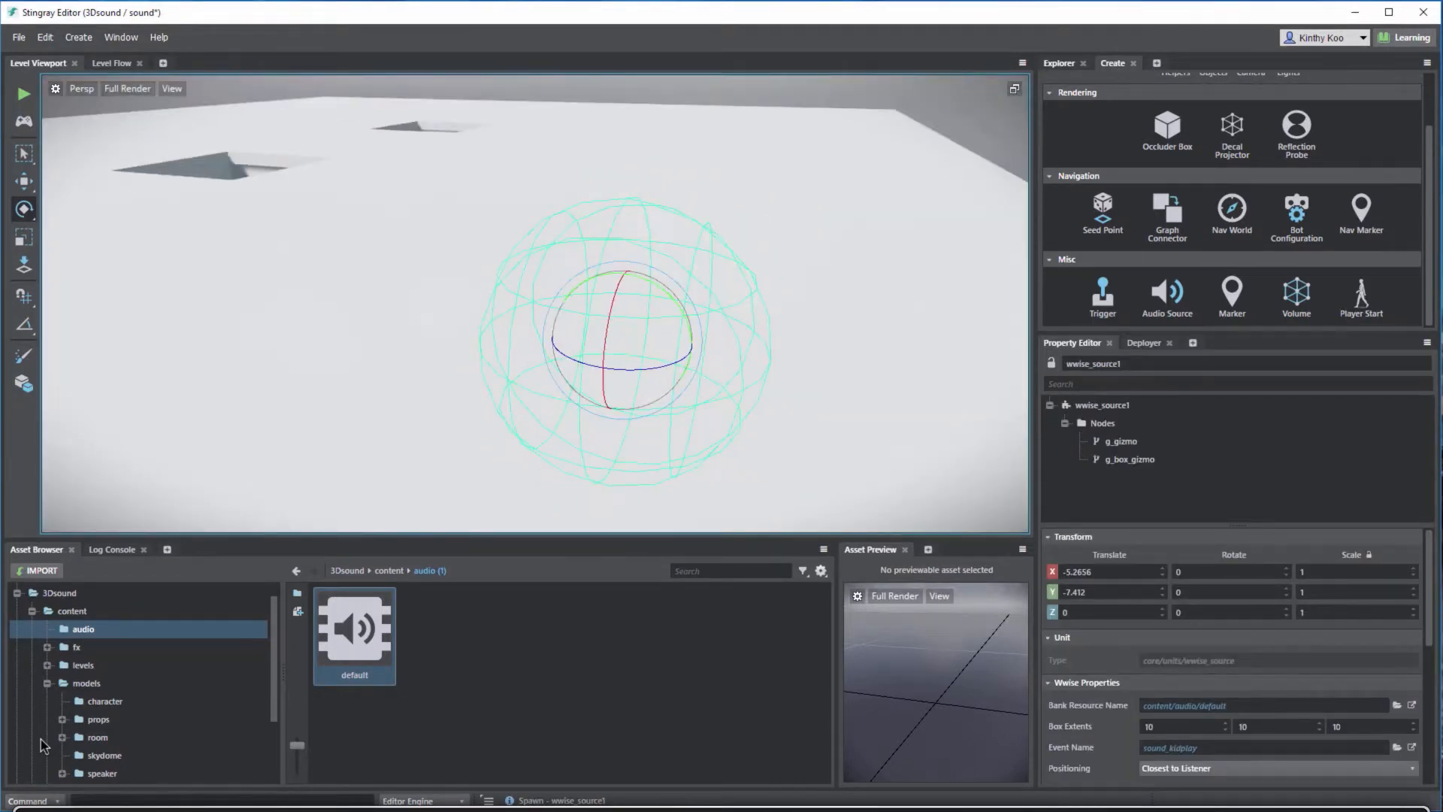
mouse_move(535, 304)
left_mouse_down("alt")
mouse_move(646, 278)
mouse_move(752, 283)
mouse_move(812, 240)
left_mouse_up("alt")
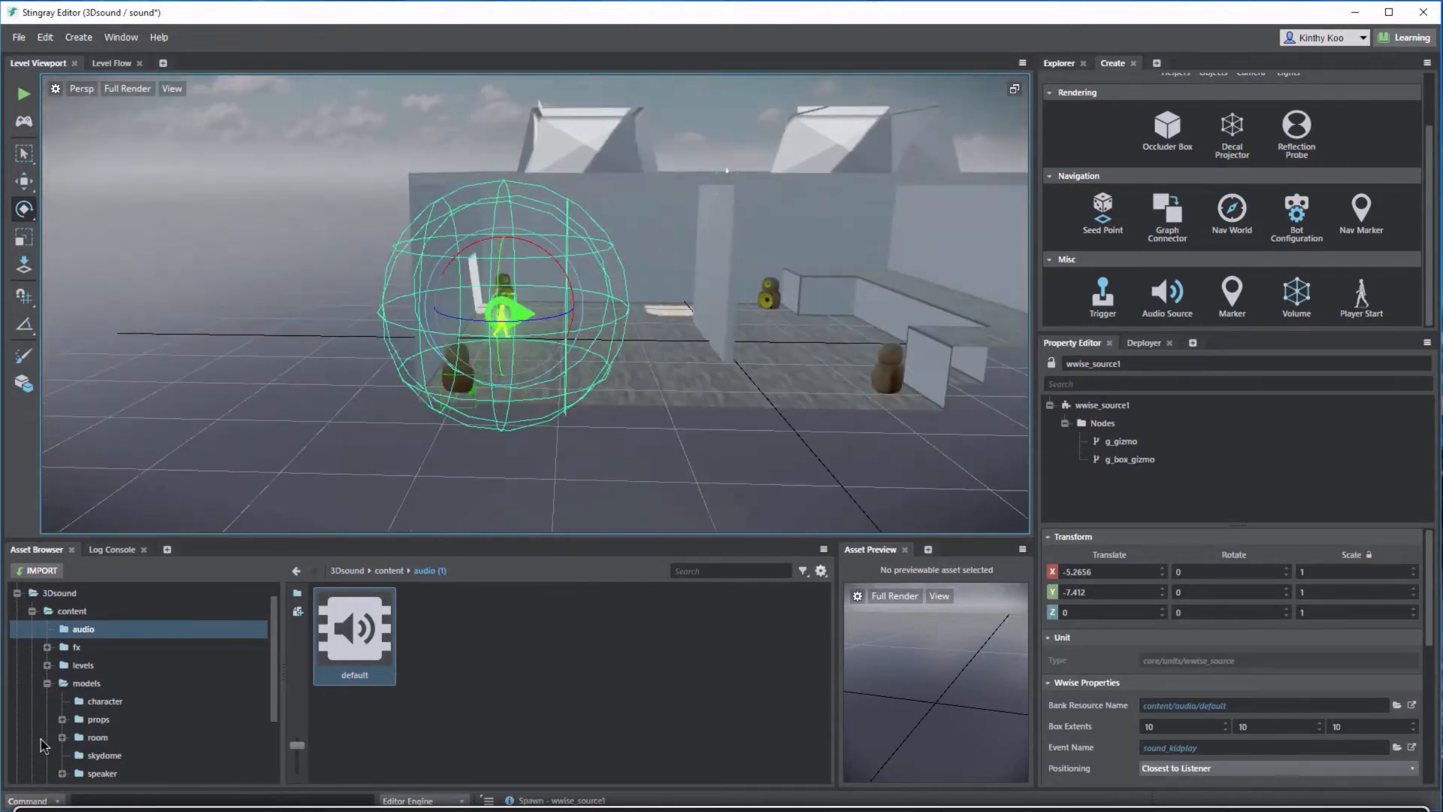
scroll(535, 304, "up", 2)
middle_click_drag(535, 304, 301, 293, "alt")
scroll(535, 304, "up", 5)
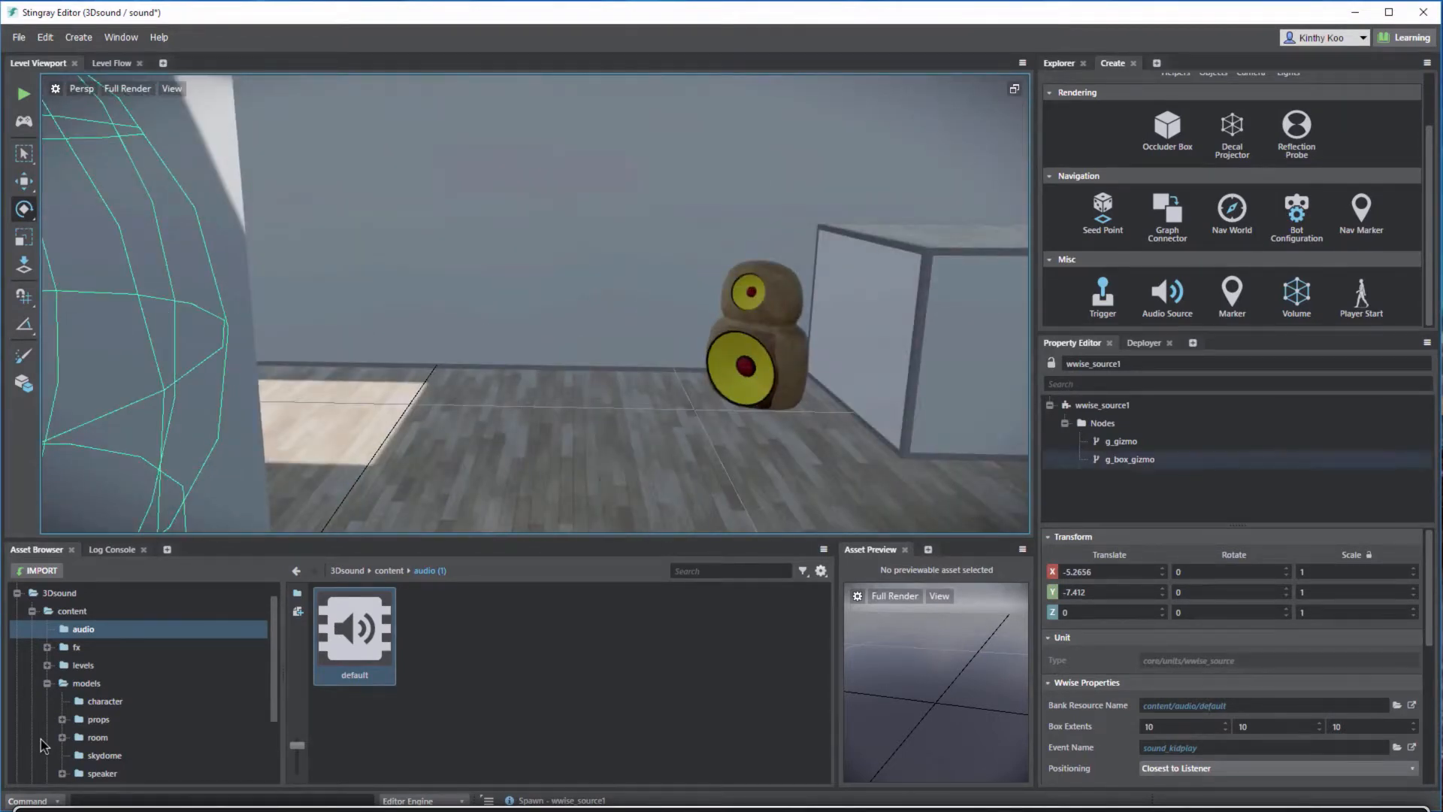
key("Delete")
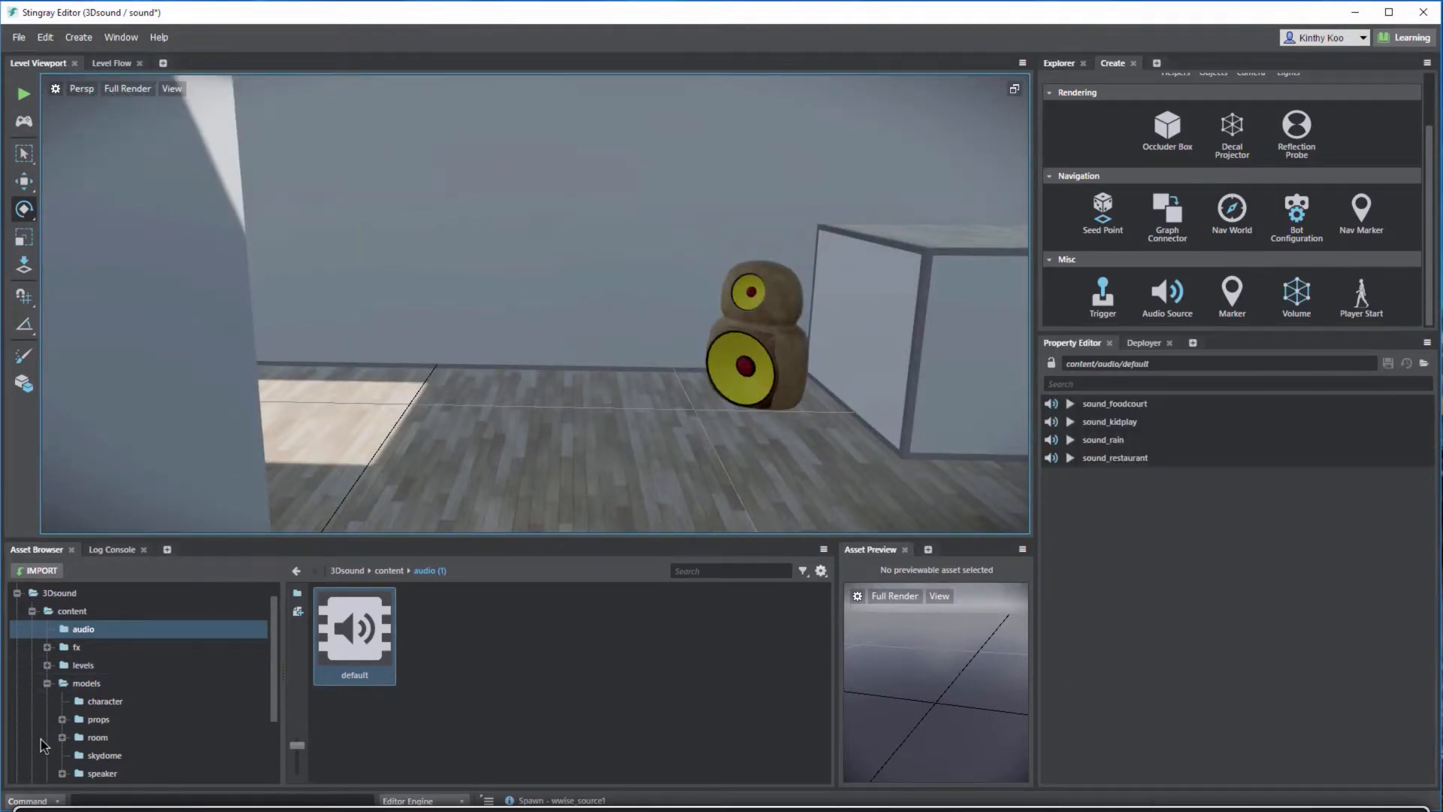
left_click_drag(1103, 439, 733, 405)
Place sound_restaurant from the default bank at the remaining speaker, at about X 5.00, Y 2.95.
key("f")
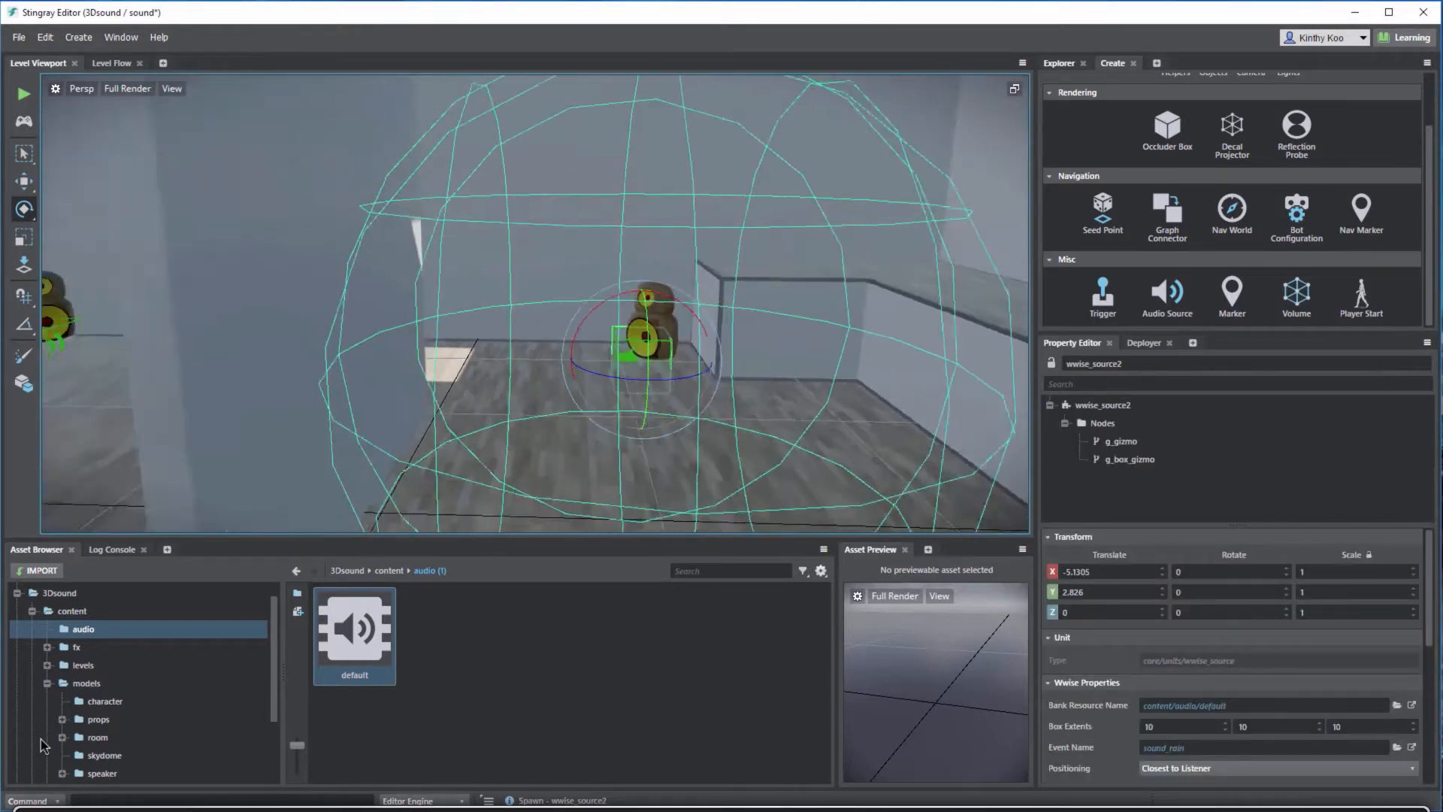
left_click_drag(41, 740, 41, 740, "alt")
key("w")
right_click_drag(41, 740, 40, 740)
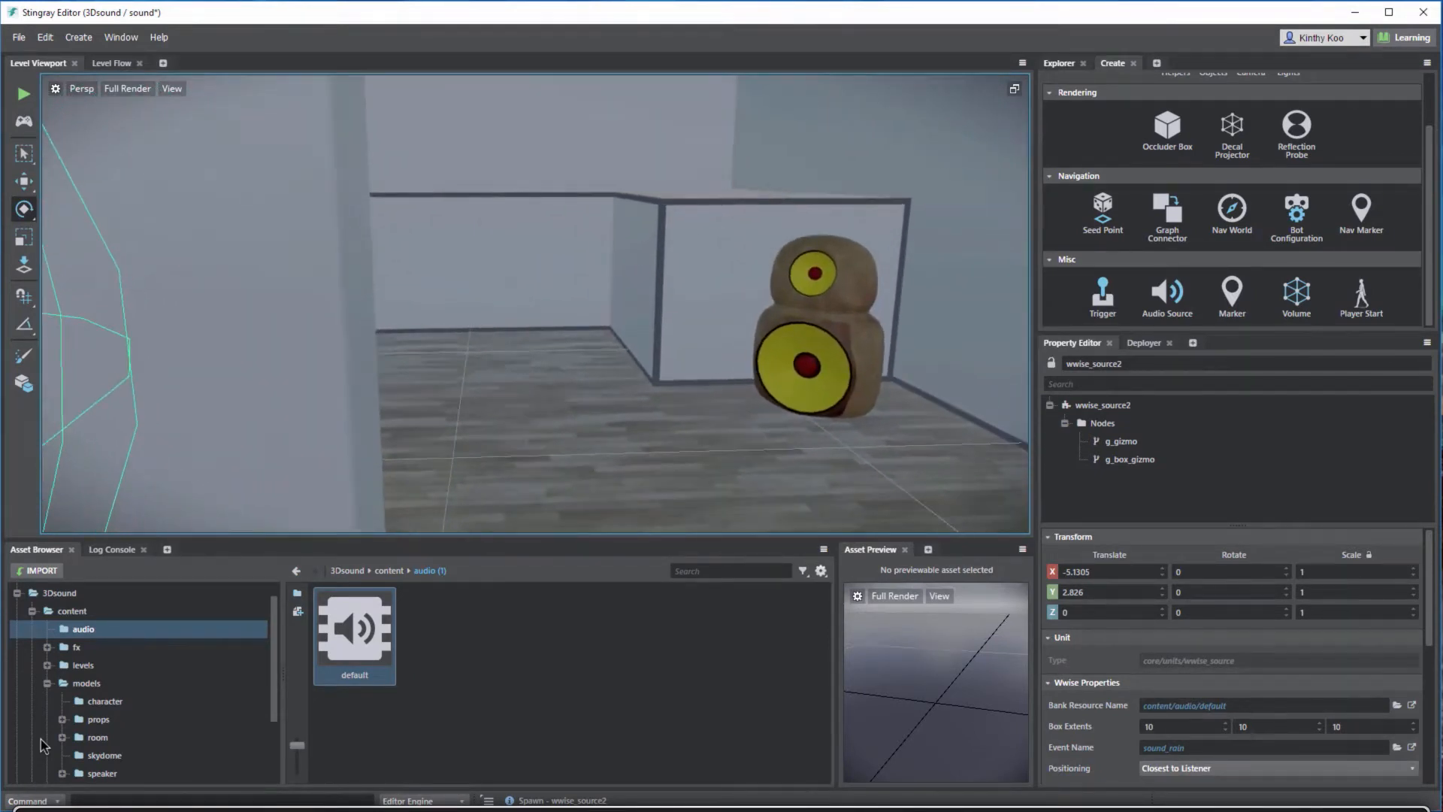
key("Escape")
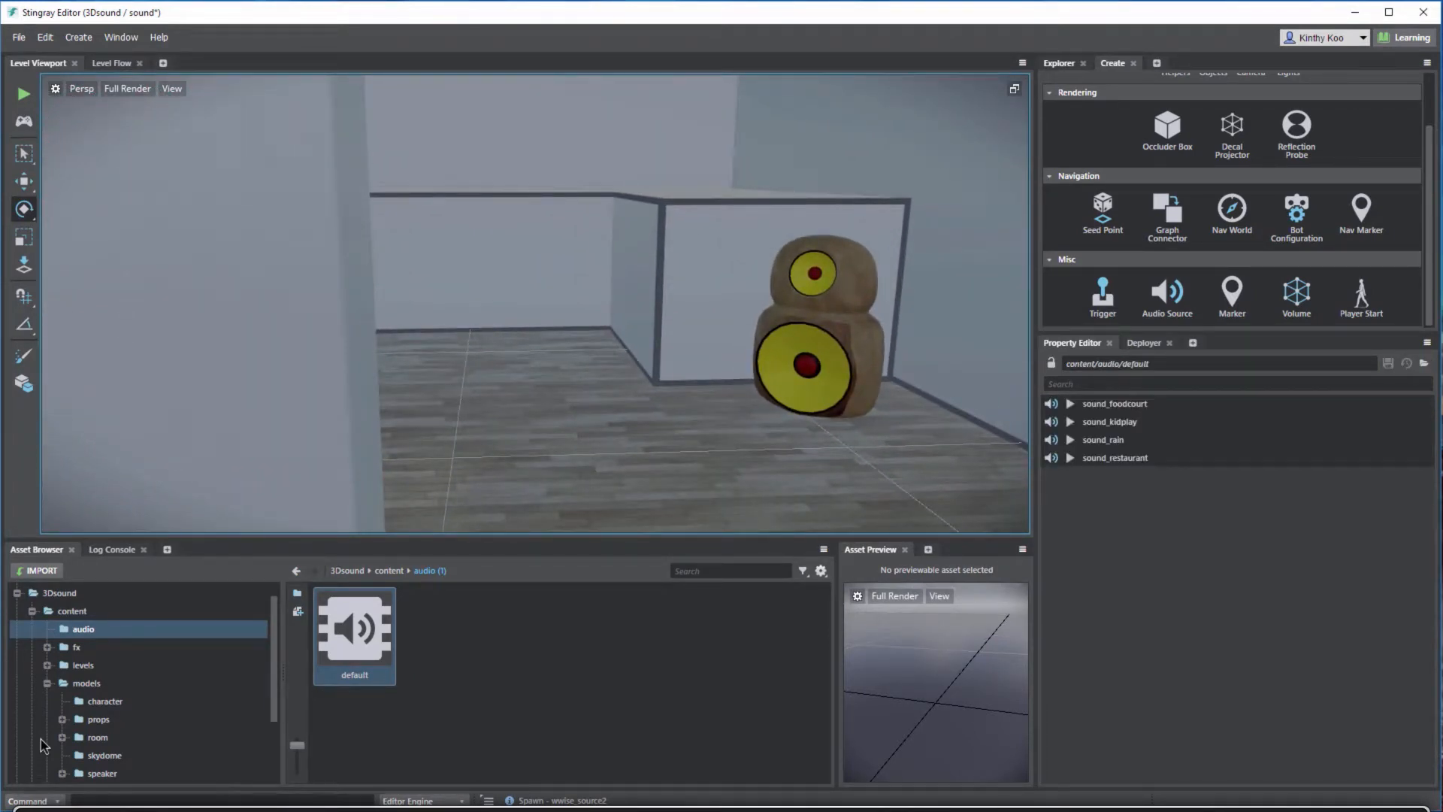
left_click_drag(1116, 458, 782, 417)
Select all four Wwise sound sources to examine their ranges around the speakers, and clear the selection.
key("f")
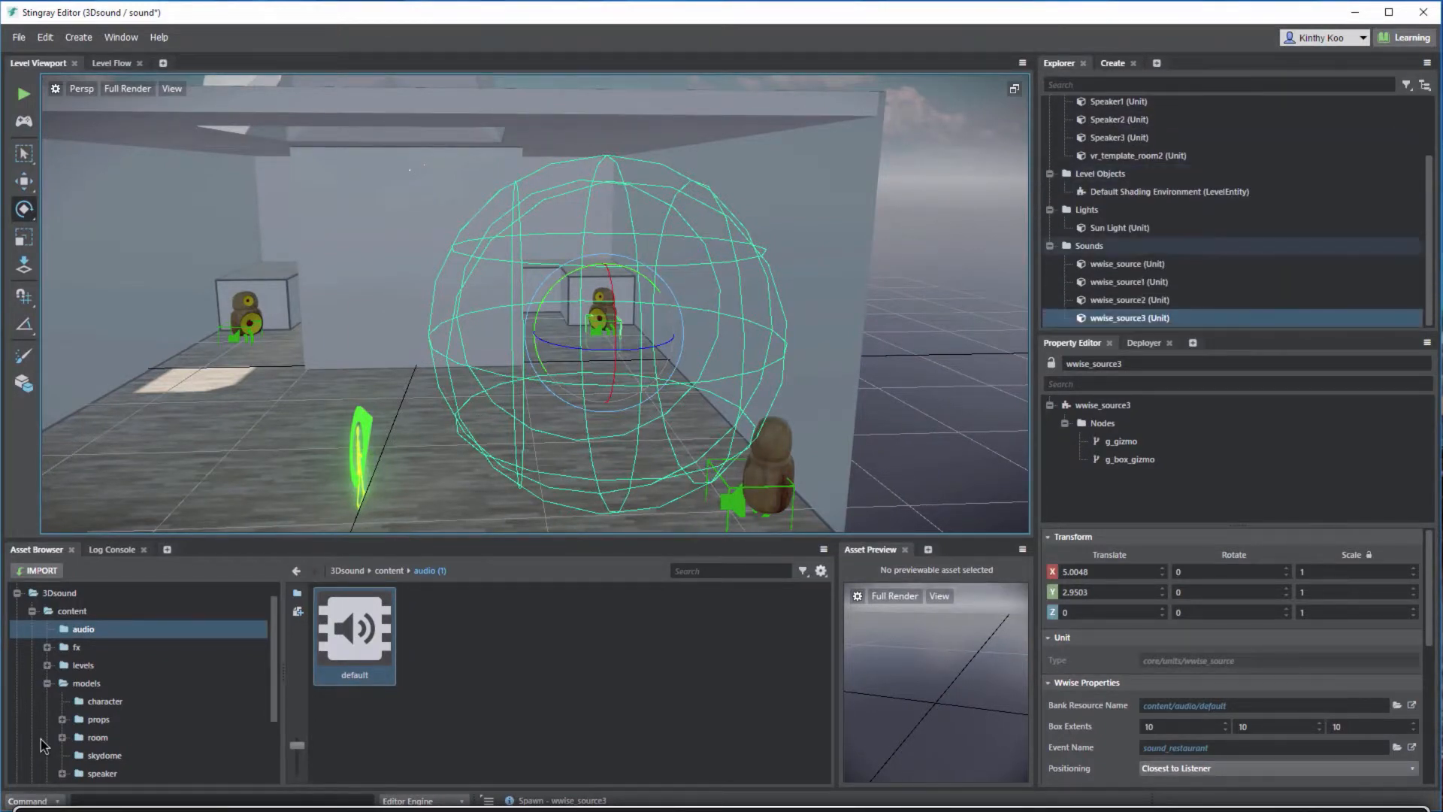
left_click(1128, 264)
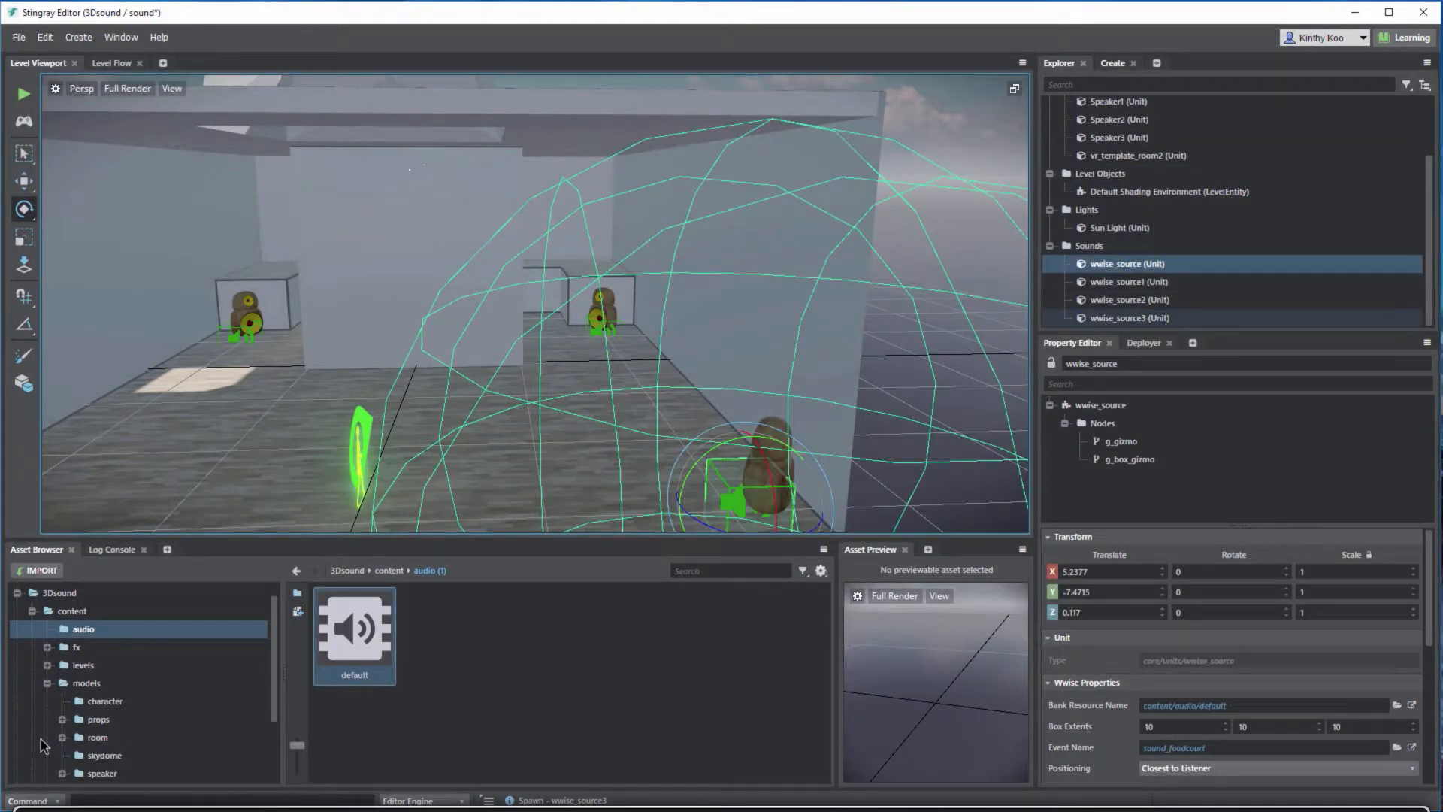
left_click(1129, 318, "shift")
mouse_move(535, 304)
left_mouse_down("alt")
mouse_move(662, 293)
mouse_move(722, 391)
mouse_move(541, 256)
mouse_move(466, 151)
mouse_move(413, 173)
mouse_move(360, 252)
mouse_move(542, 339)
mouse_move(459, 263)
left_mouse_up("alt")
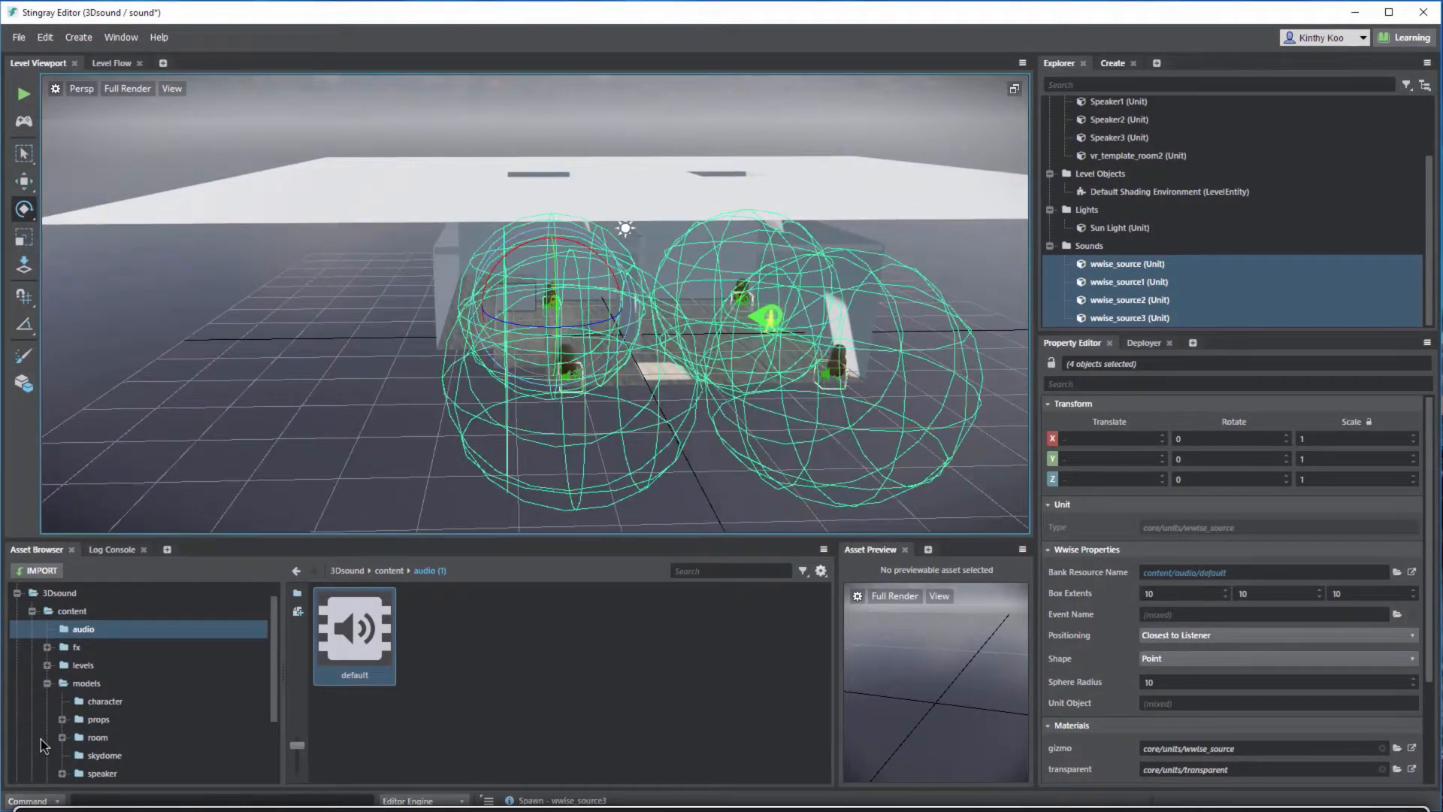
left_click(360, 421)
left_click_drag(526, 315, 436, 301, "alt")
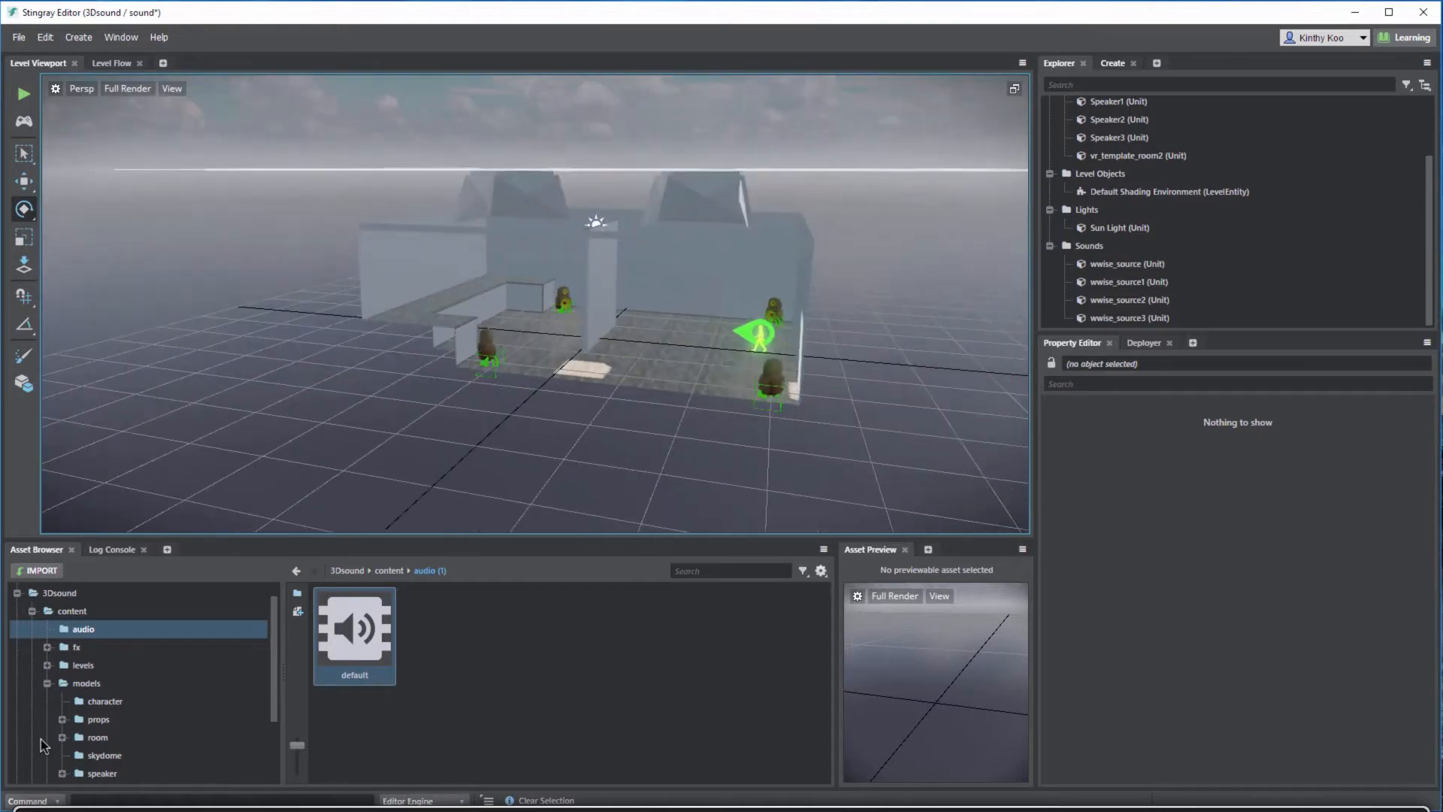
scroll(535, 304, "up", 3)
middle_click_drag(535, 303, 450, 305, "alt")
scroll(535, 304, "up", 1)
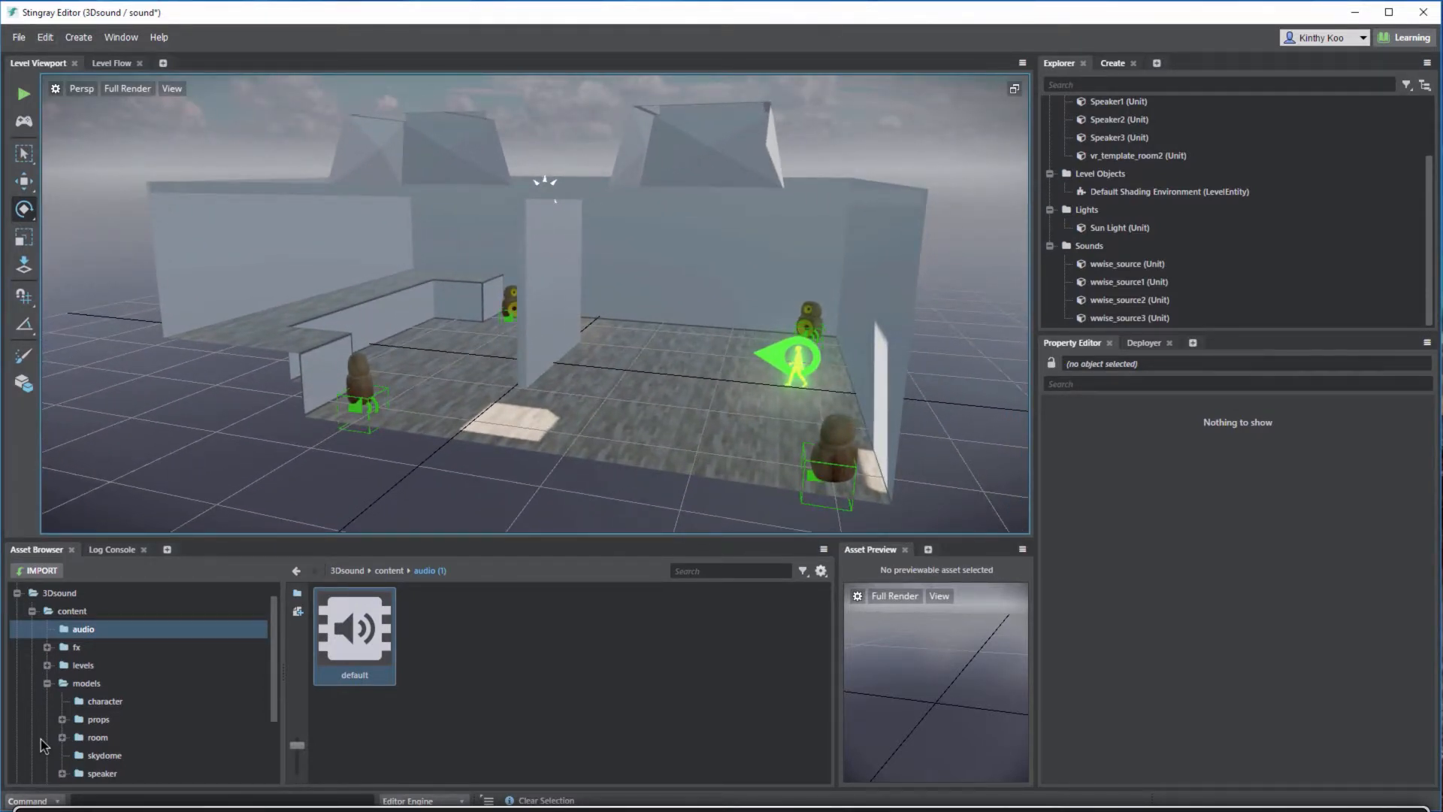
Save the level with the placed sound sources.
left_click(19, 37)
left_click(46, 99)
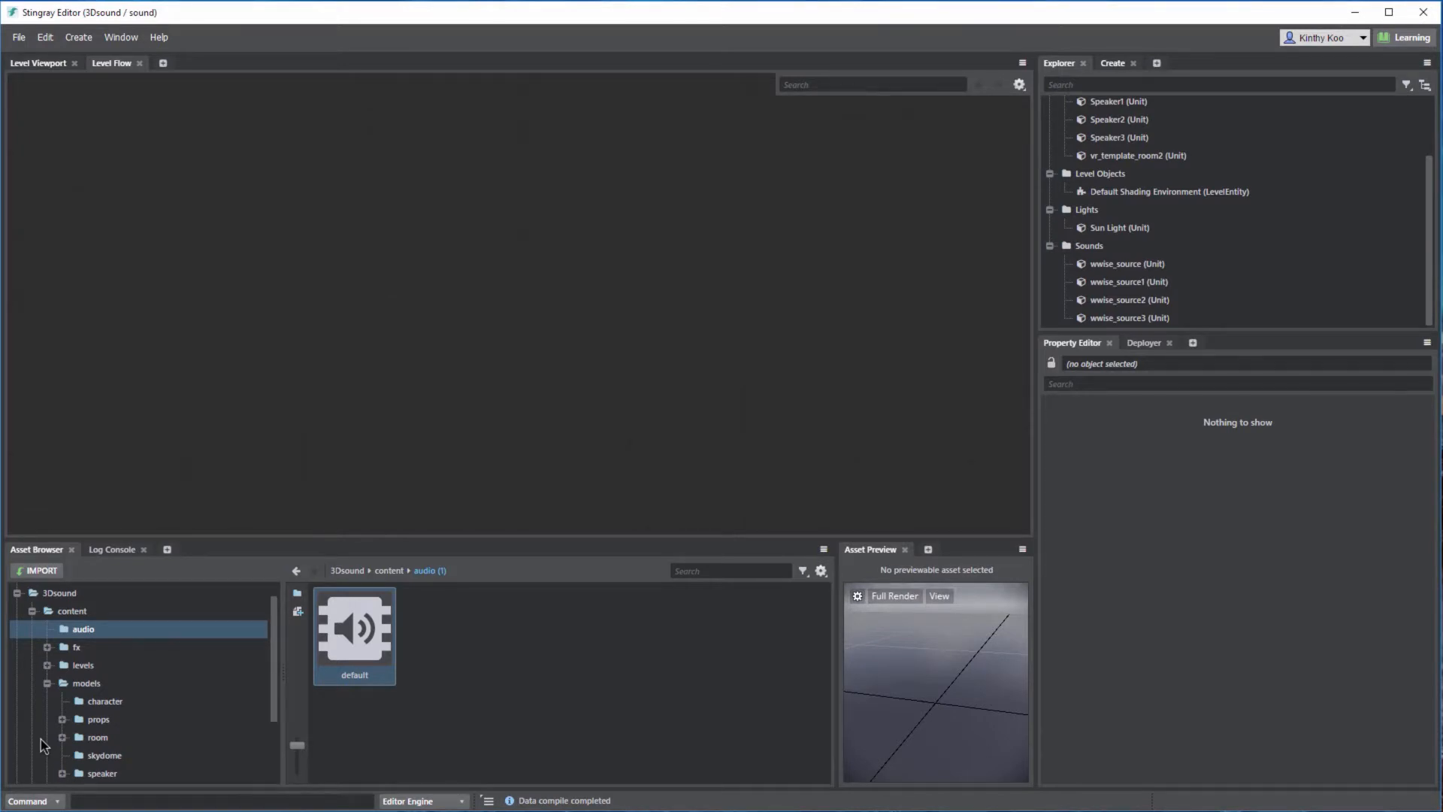
Add a SteamVR HMD Pose node to the empty Level Flow graph.
key("Tab")
type("hmd")
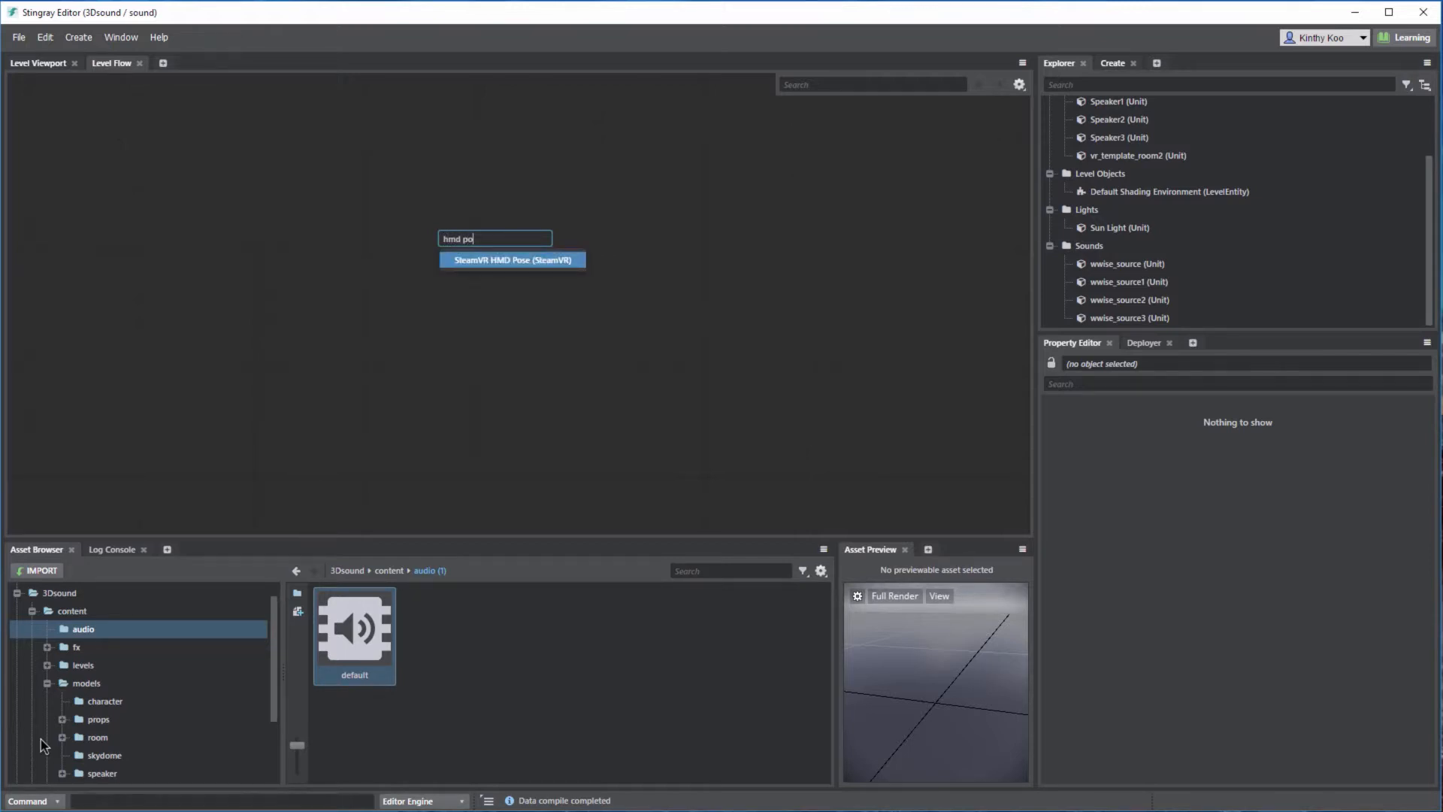
key("Return")
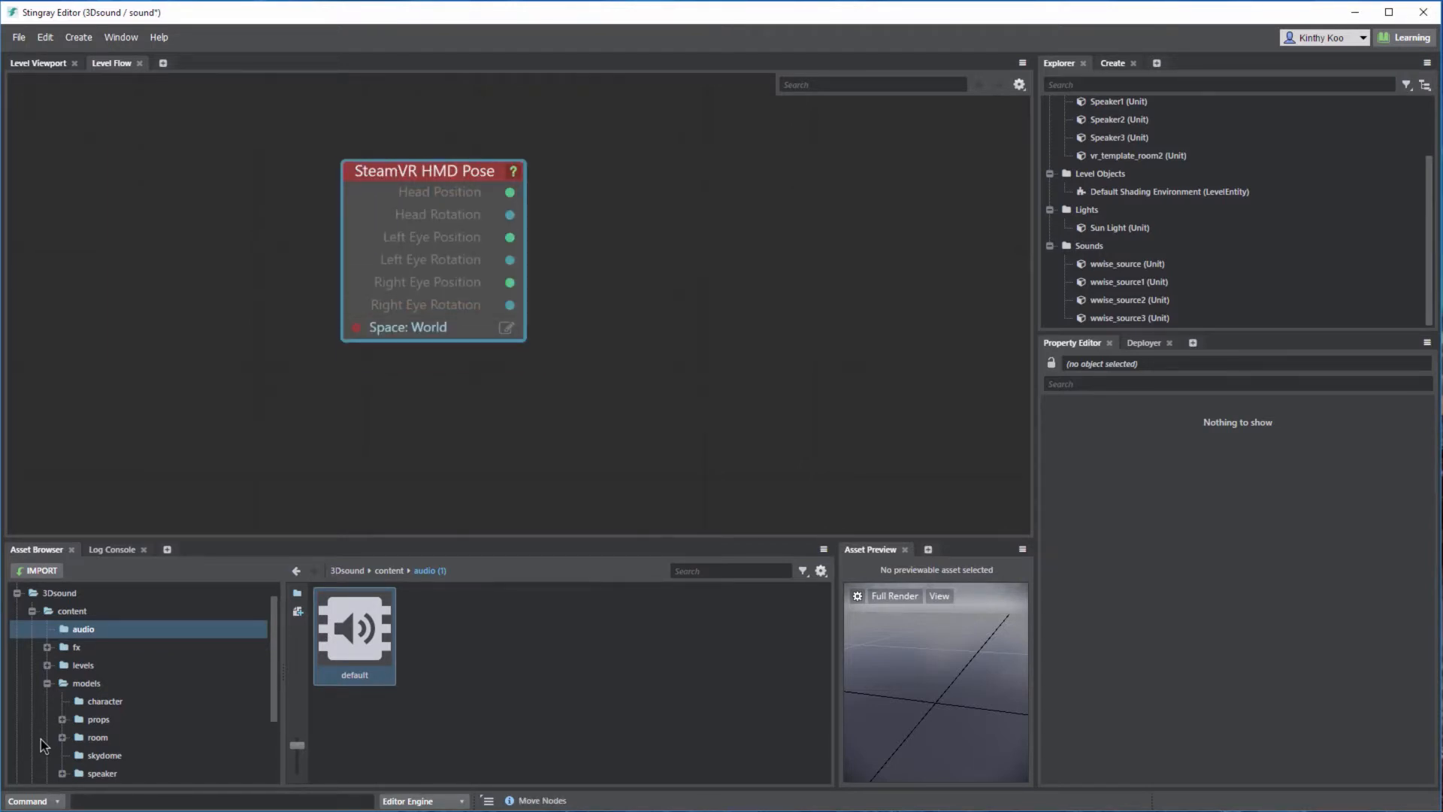
Add a Wwise Set Listener Pose node beside the SteamVR HMD Pose node.
double_click(686, 301)
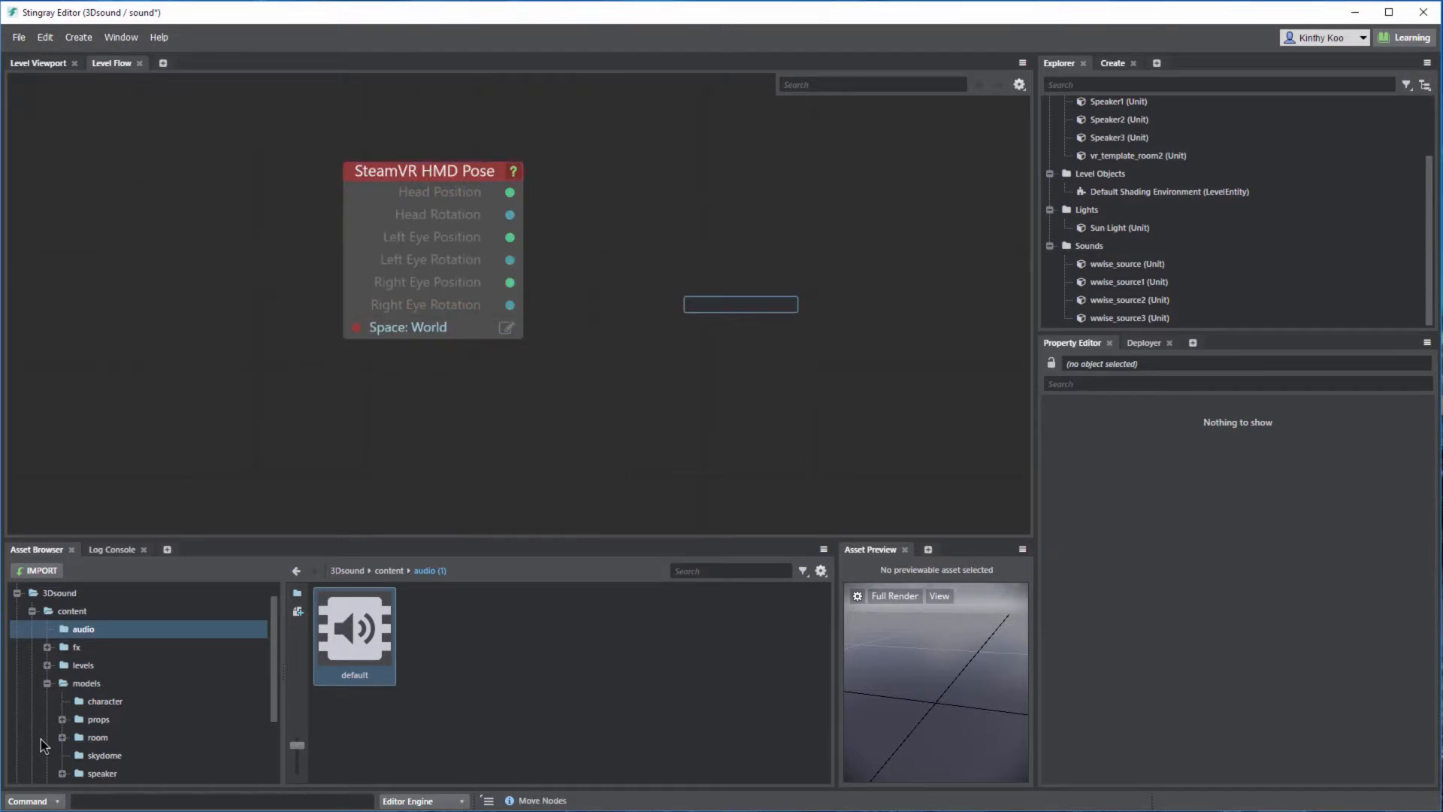
type("wwise")
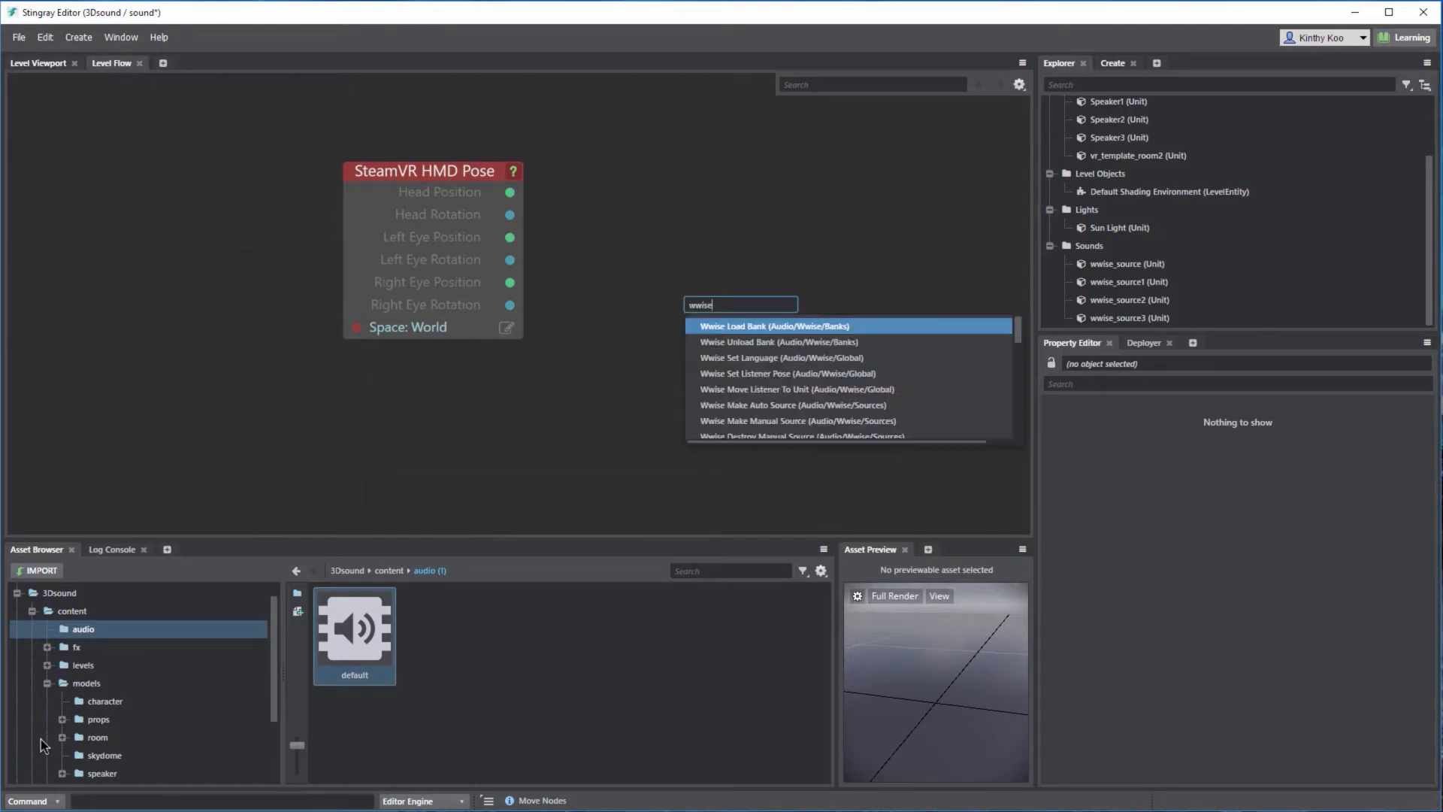
key("Down")
key("Down")
key("Down")
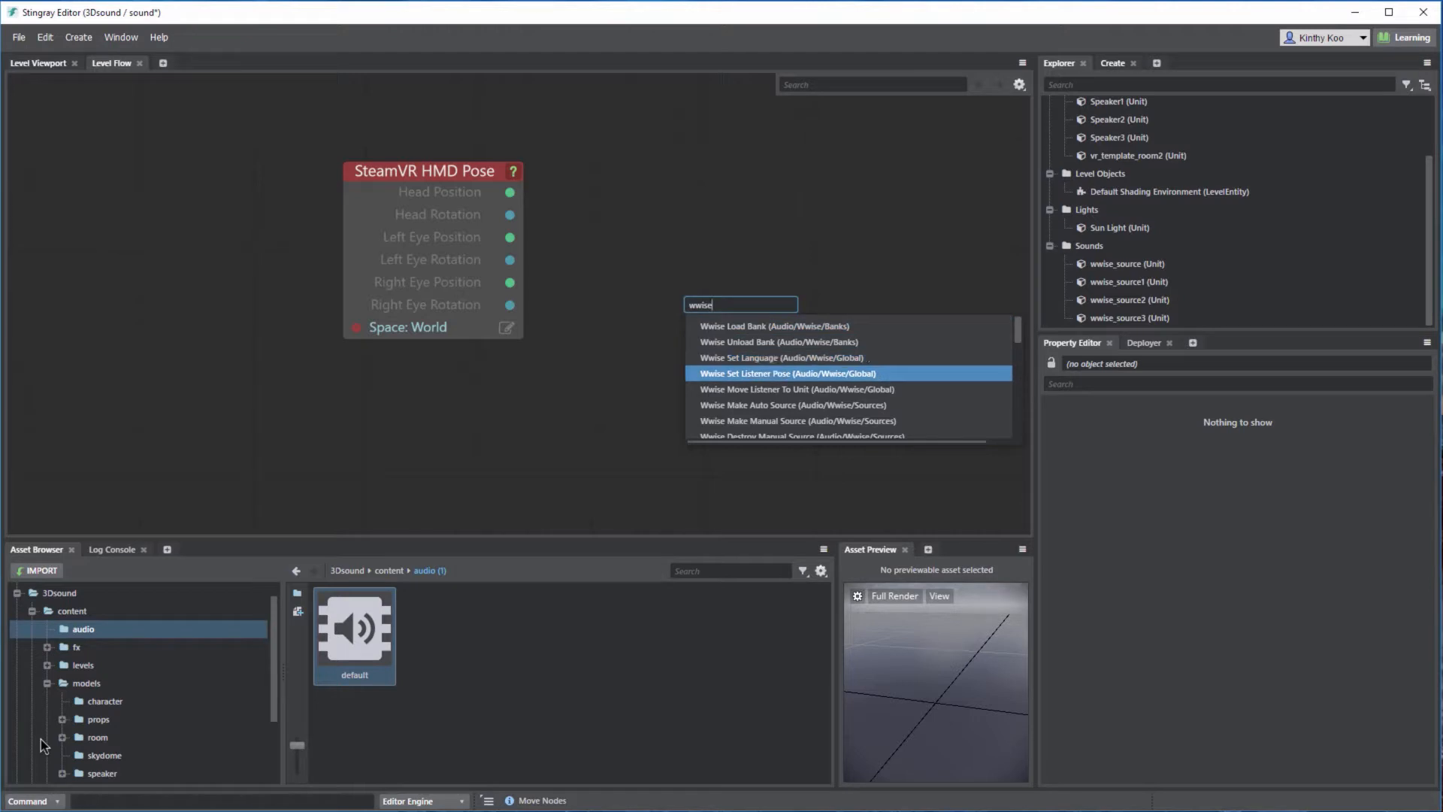
key("Return")
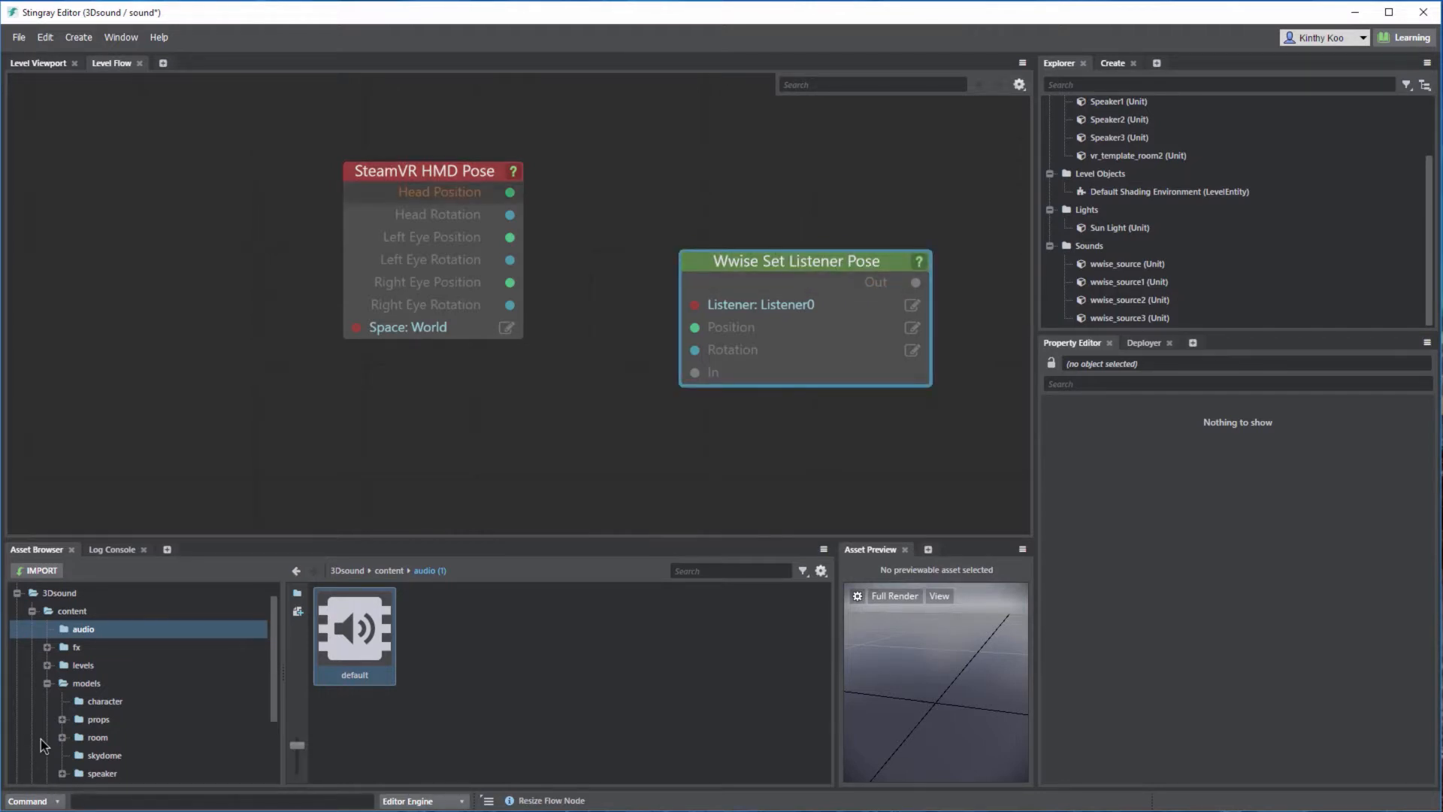
Connect Head Position and Head Rotation to the listener node's Position and Rotation, and align that node with the HMD Pose node.
left_click_drag(510, 191, 695, 327)
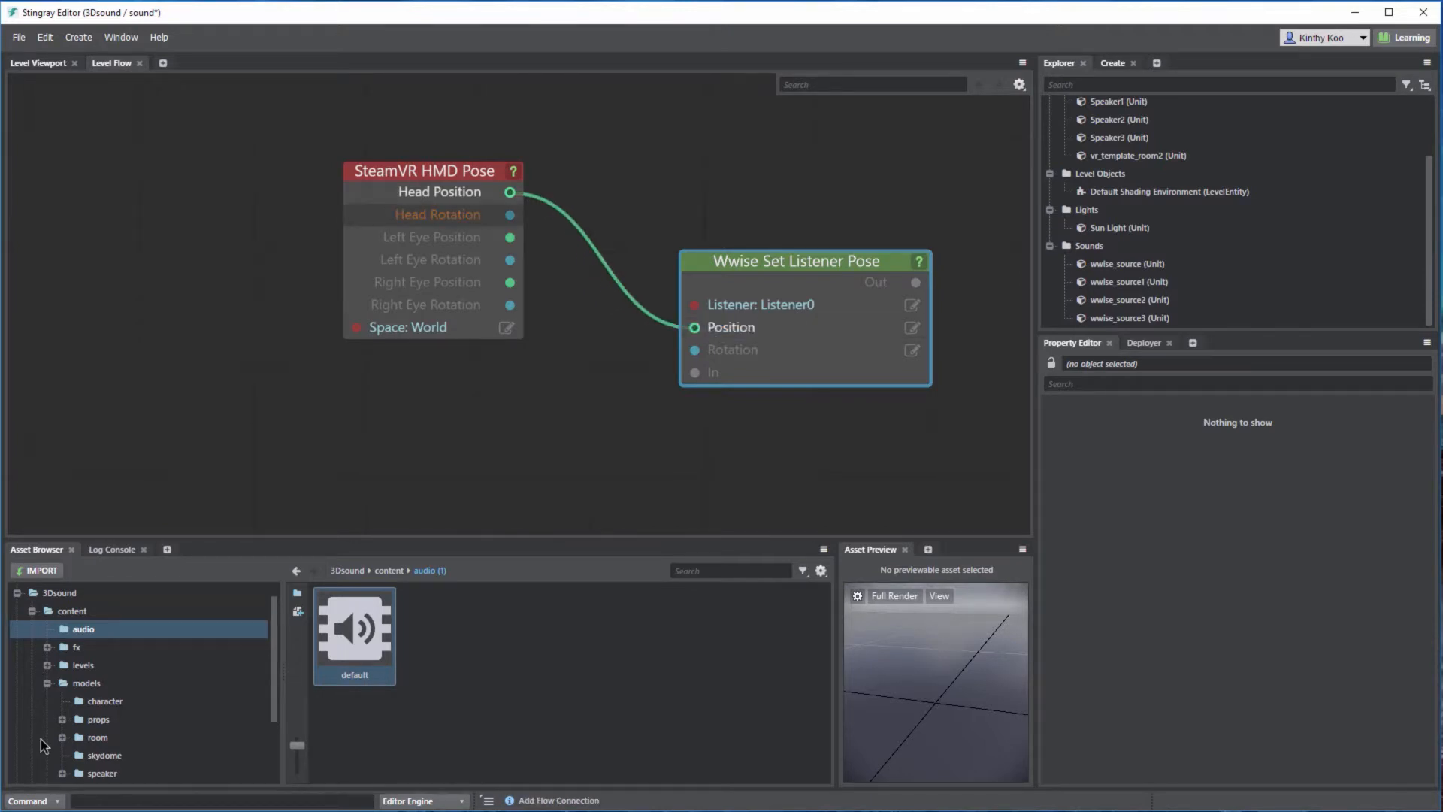
left_click_drag(510, 214, 695, 349)
left_click_drag(797, 261, 774, 216)
Add a Level Update event node below the HMD Pose node and connect its Out to the listener node's In.
left_click(774, 421)
key("Tab")
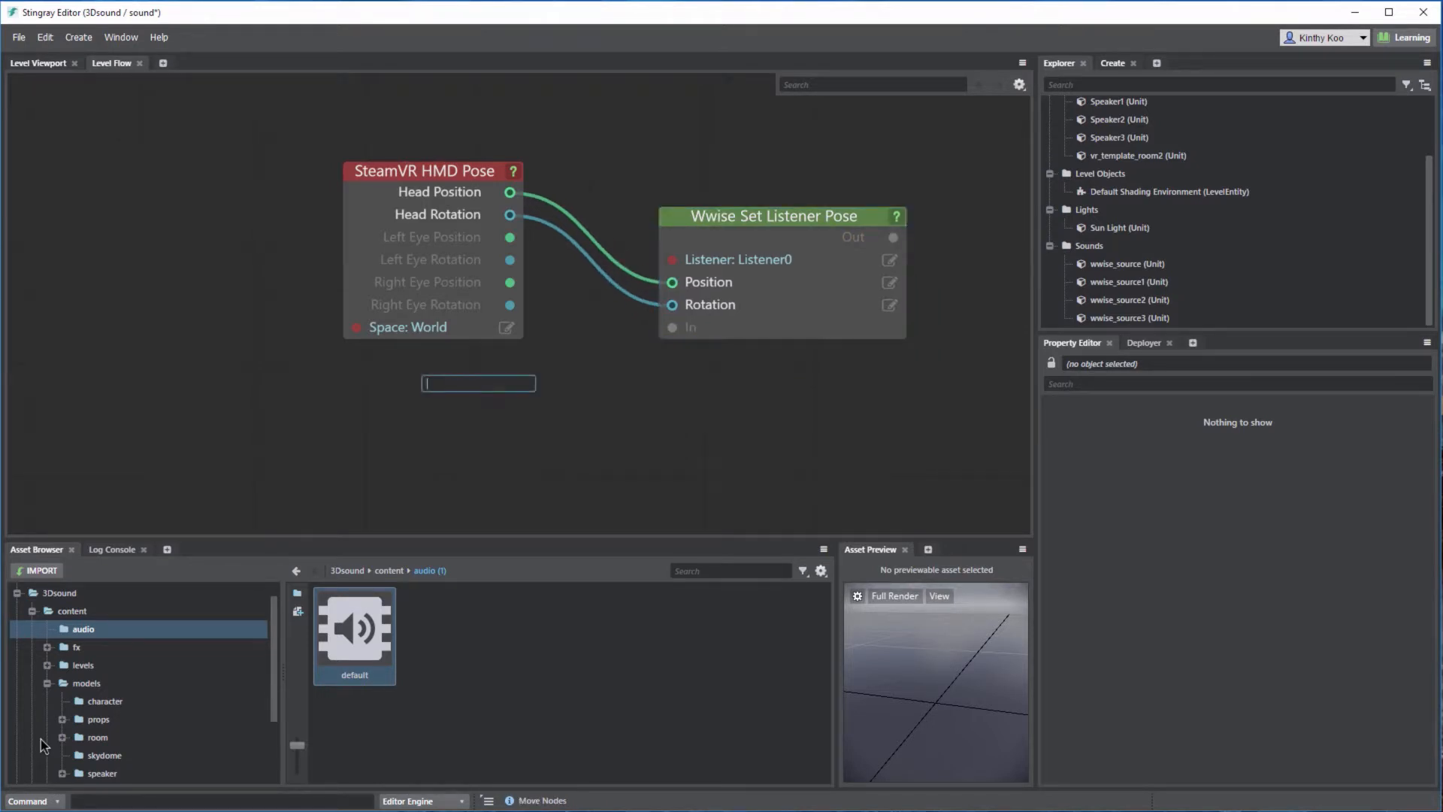
type("level up")
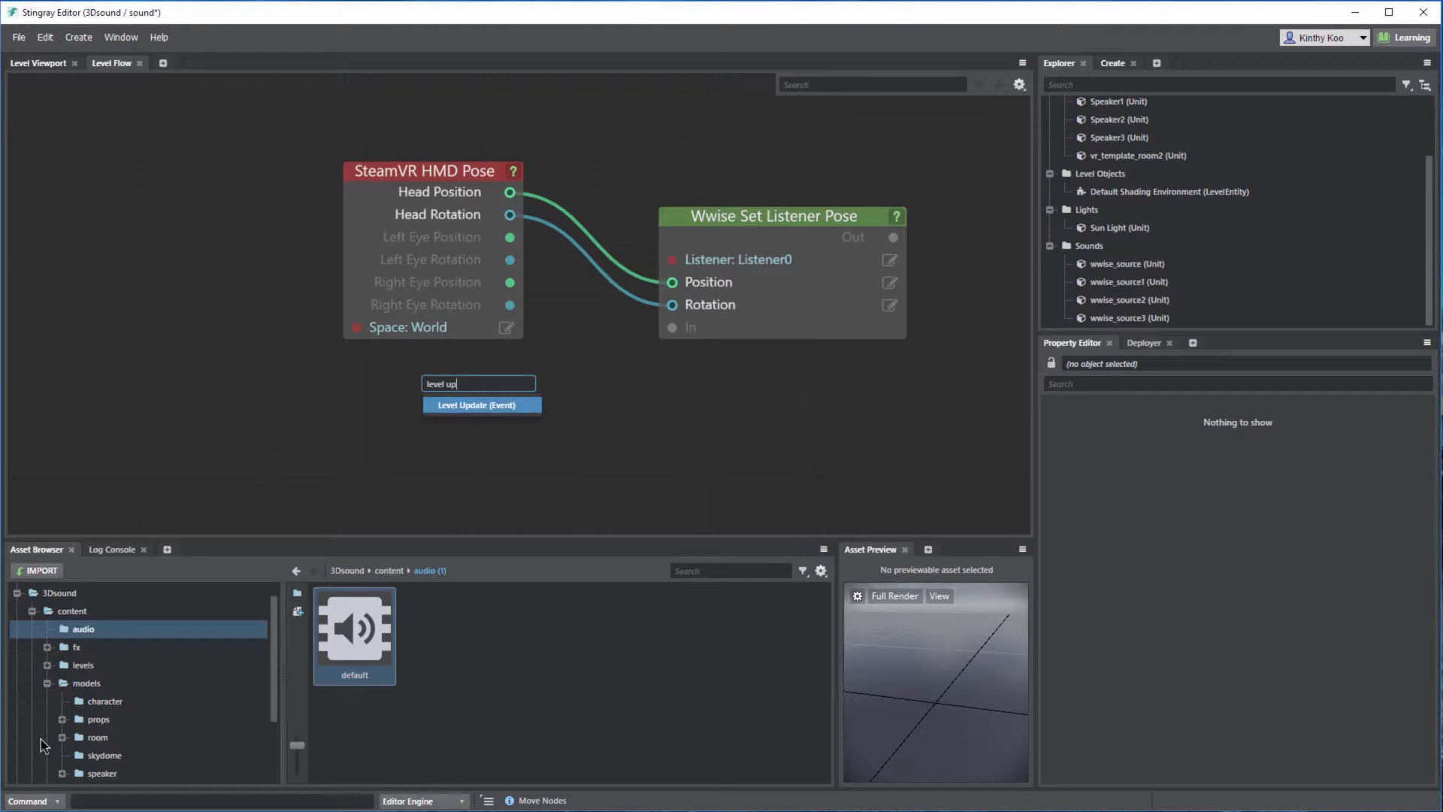
key("Return")
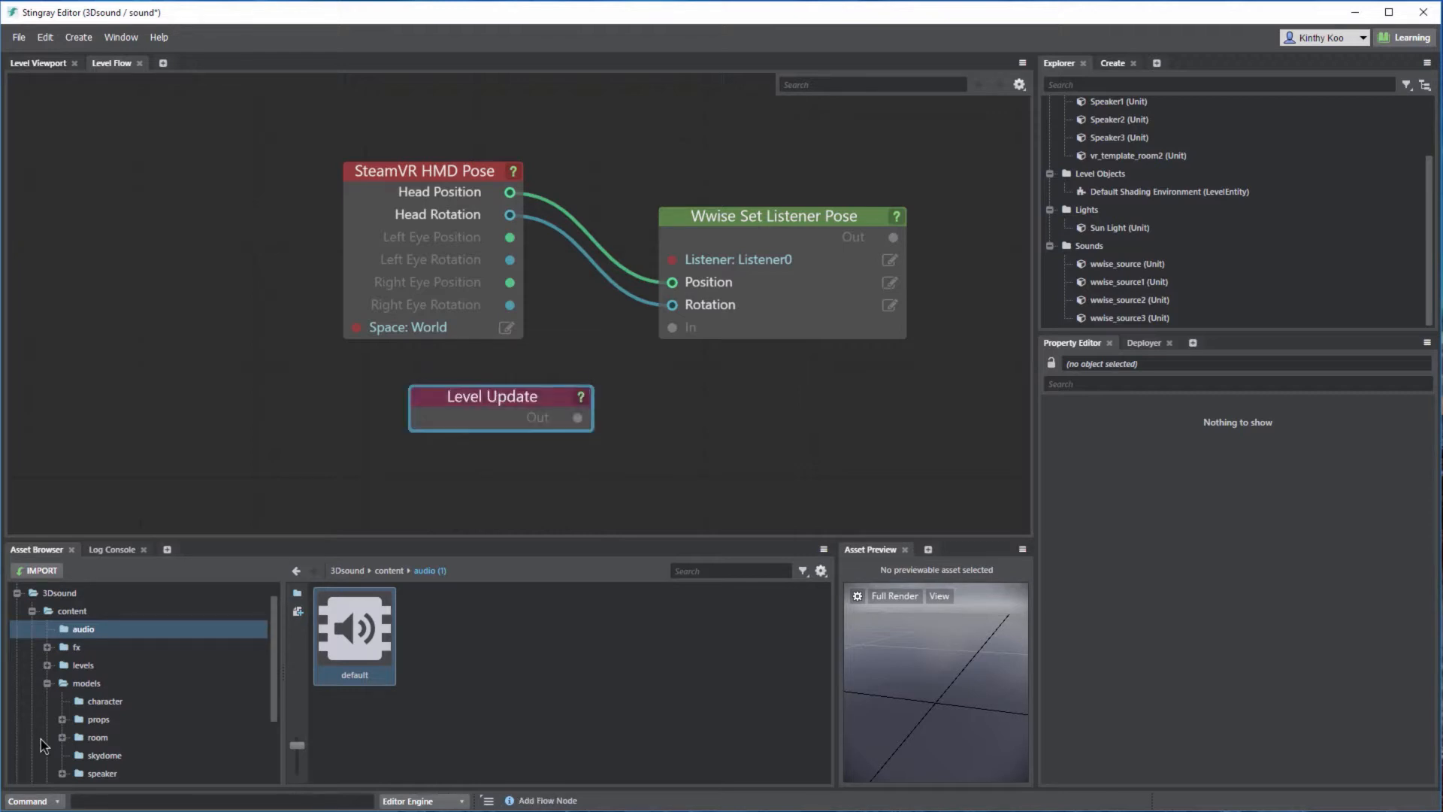
mouse_move(493, 397)
left_mouse_down()
mouse_move(470, 376)
mouse_move(425, 376)
left_mouse_up()
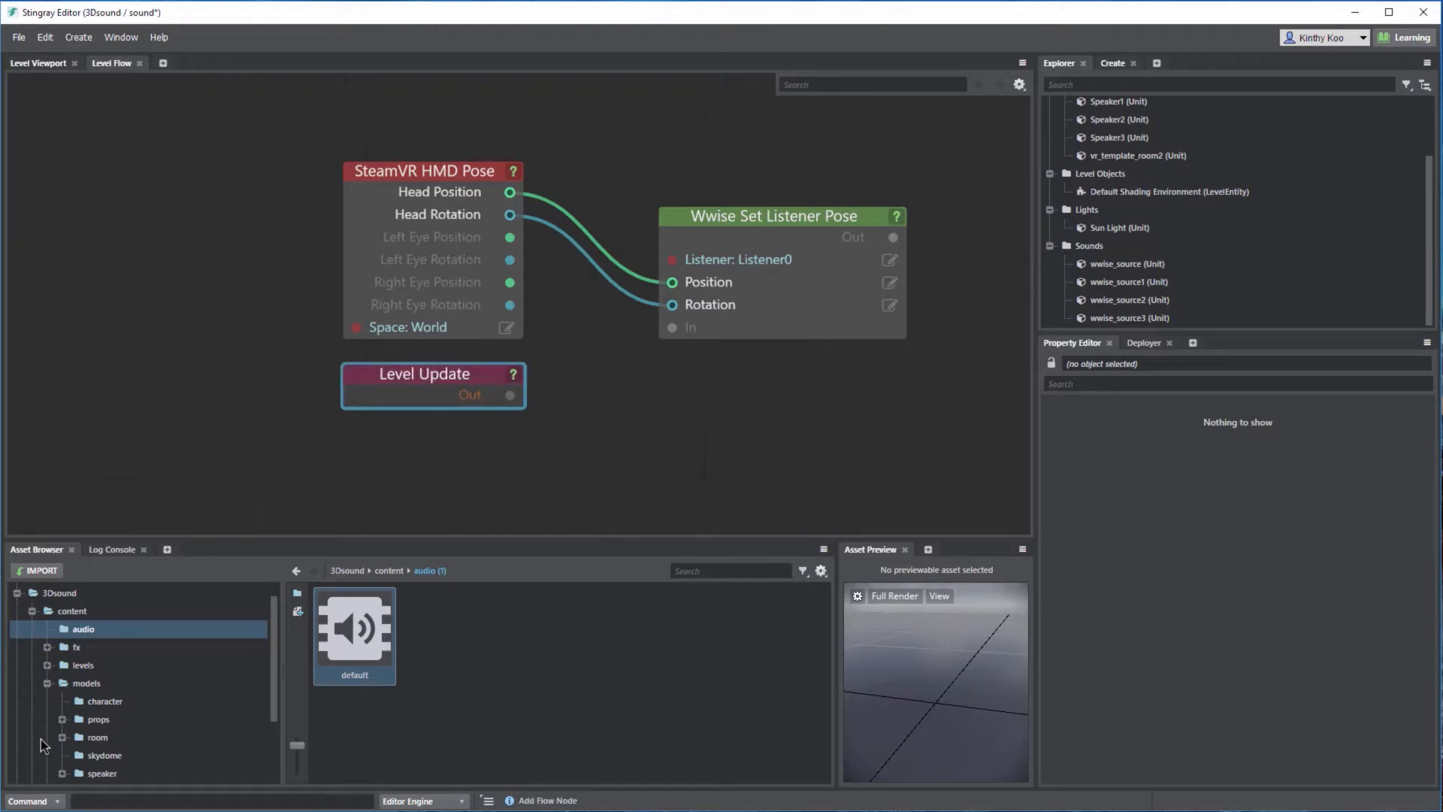
left_click_drag(509, 395, 672, 327)
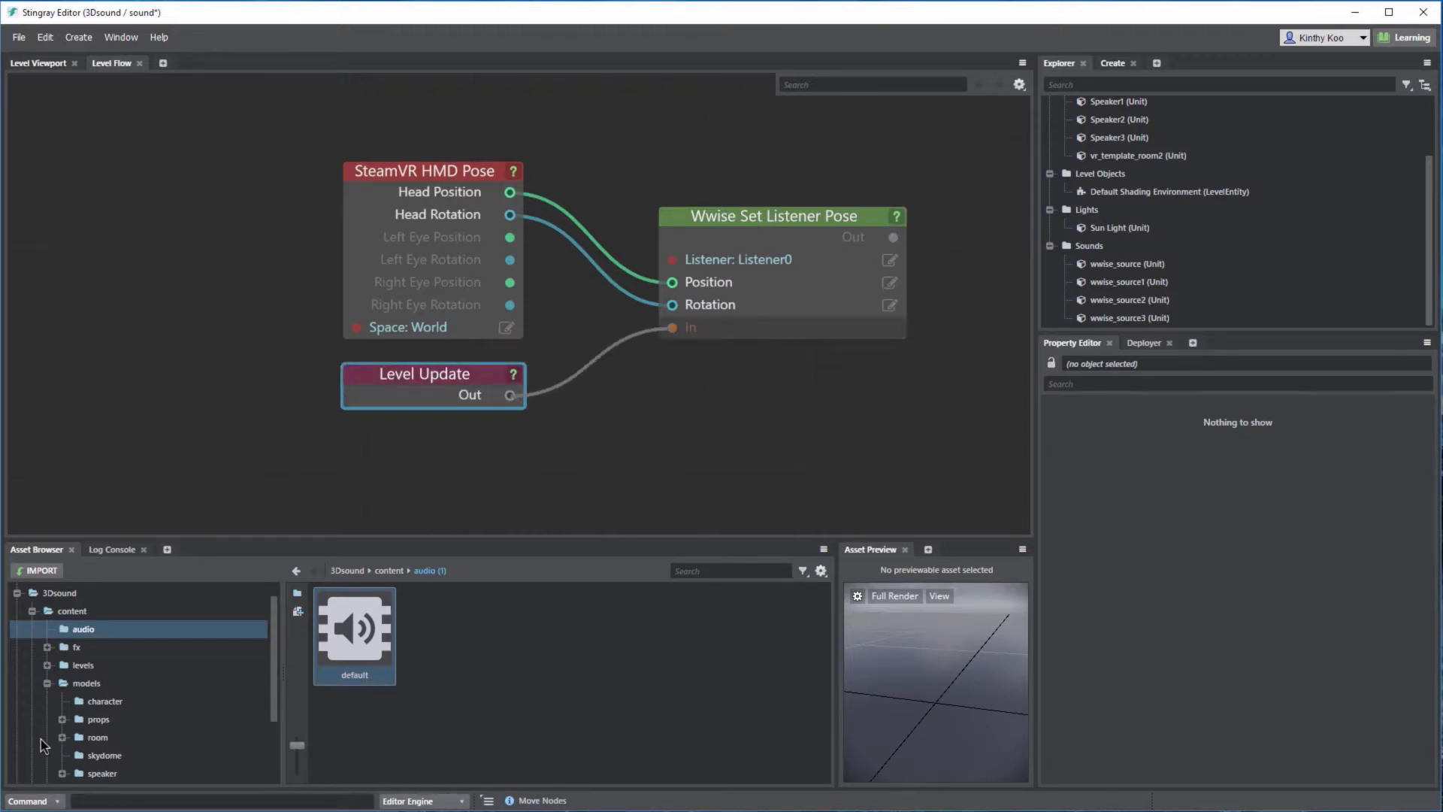
mouse_move(672, 327)
middle_mouse_down()
mouse_move(572, 360)
mouse_move(585, 353)
middle_mouse_up()
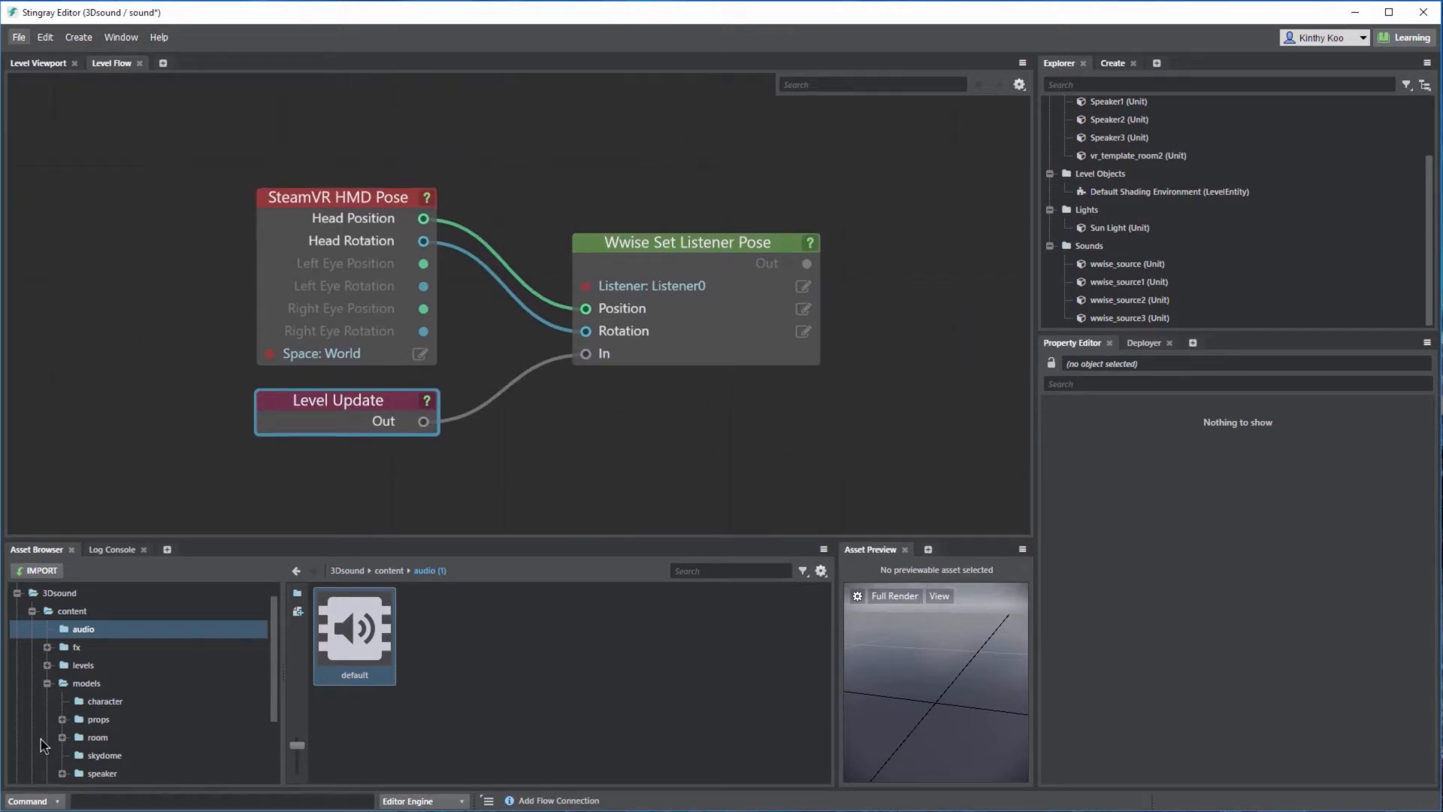
In the level viewport, select the carEvent sound source at its speaker and set its Wwise shape to Sphere.
left_click(38, 63)
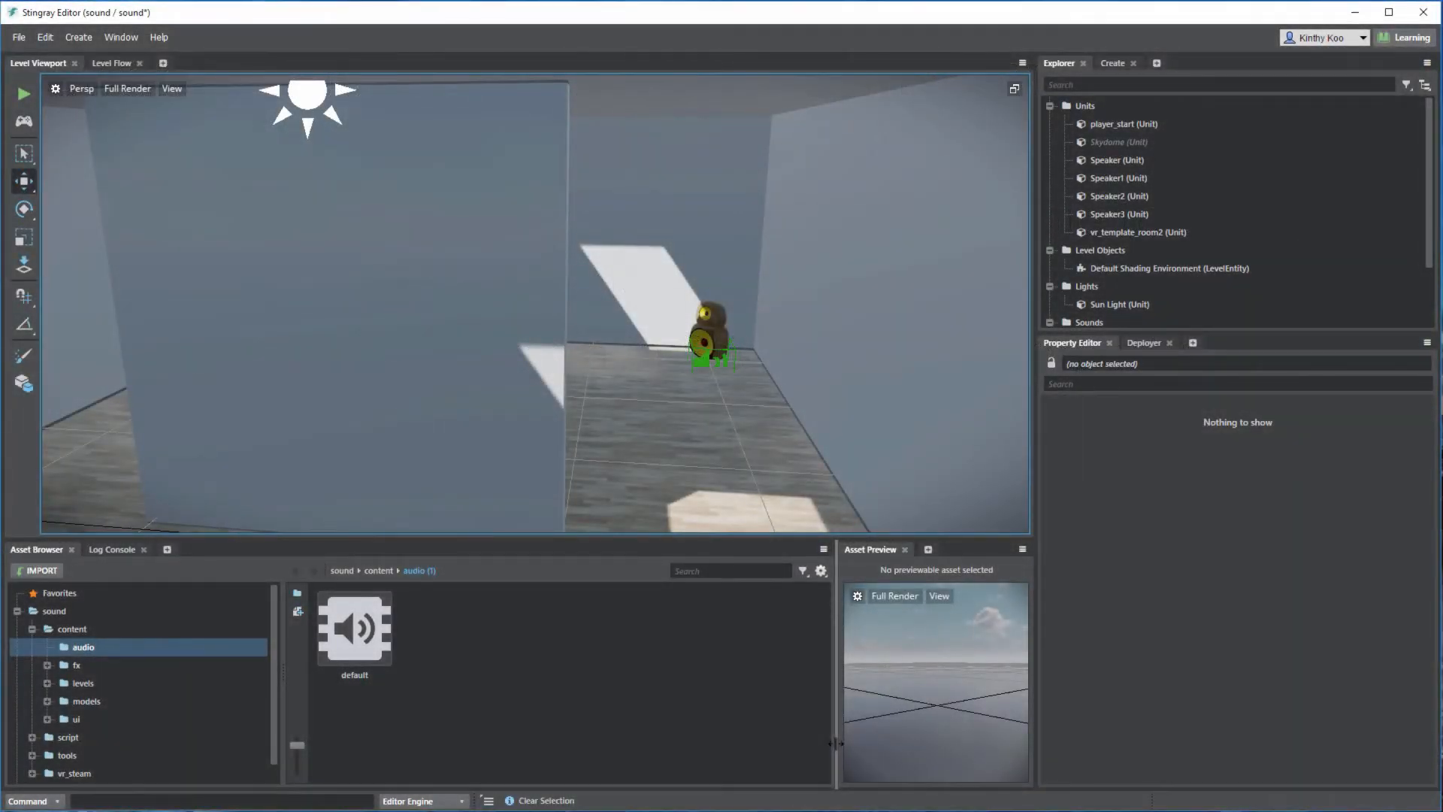
right_click_drag(554, 389, 789, 430, "alt")
middle_click_drag(790, 430, 740, 435, "alt")
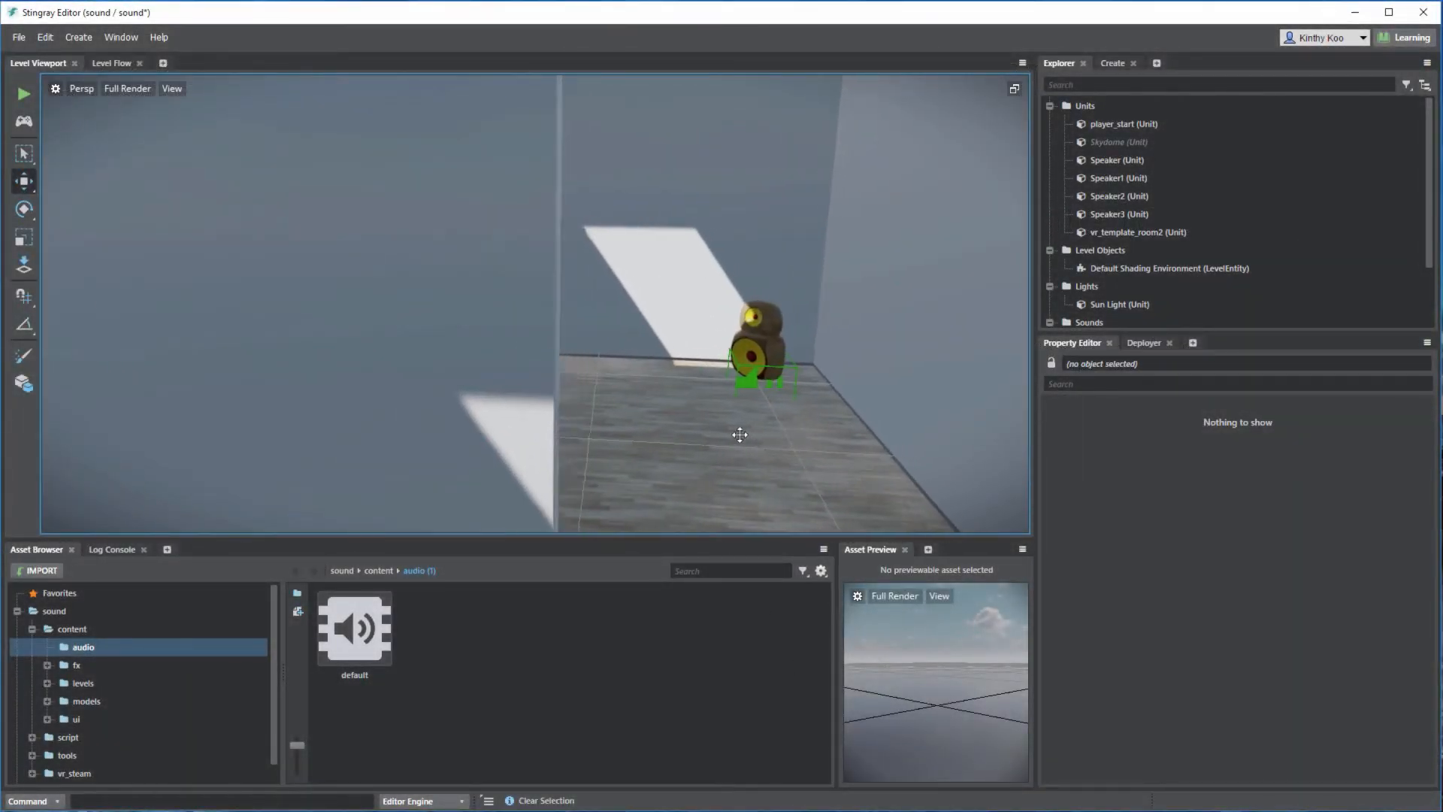
left_click_drag(739, 434, 599, 403, "alt")
mouse_move(599, 403)
right_mouse_down("alt")
mouse_move(726, 410)
mouse_move(609, 424)
right_mouse_up("alt")
left_click(747, 394)
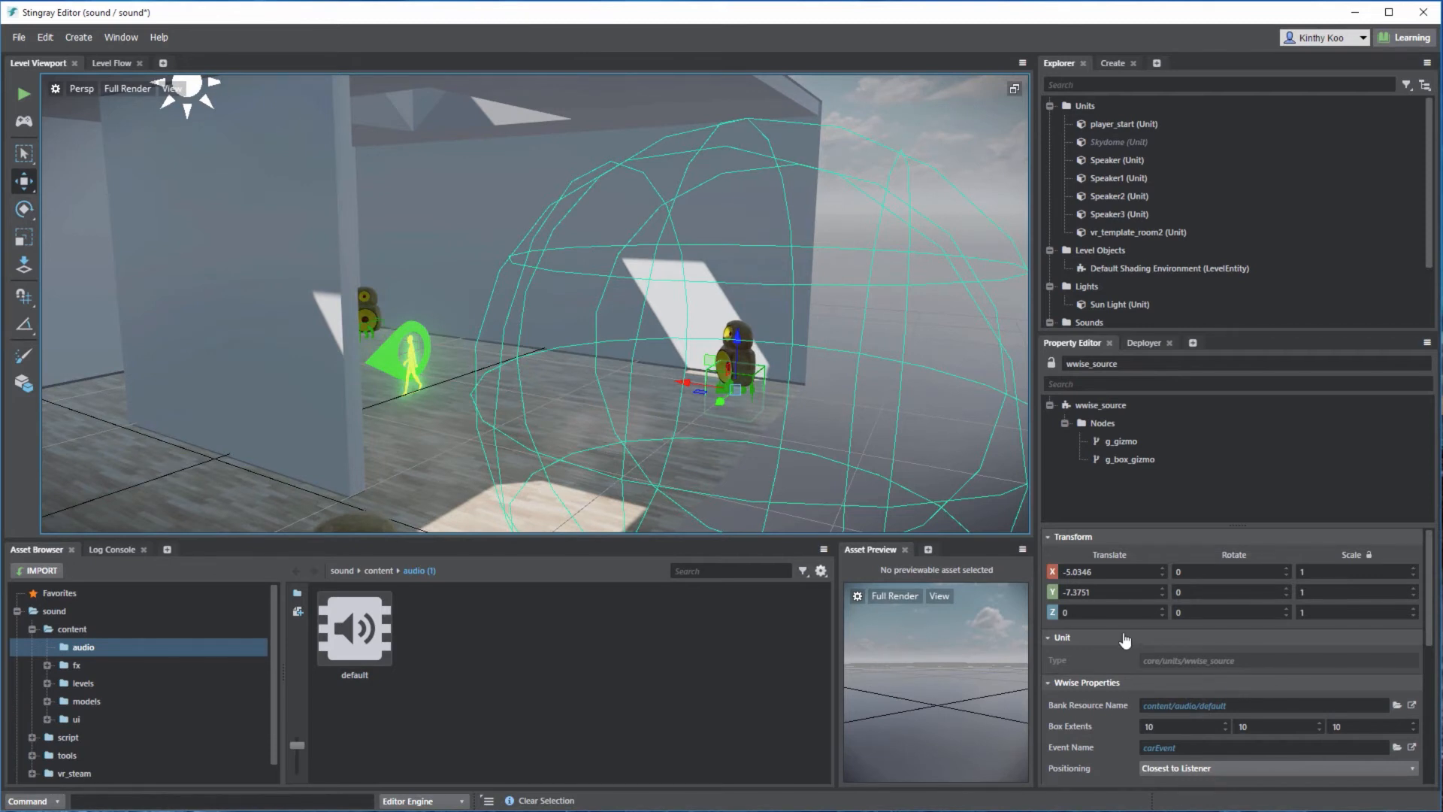
scroll(1118, 639, "down", 3)
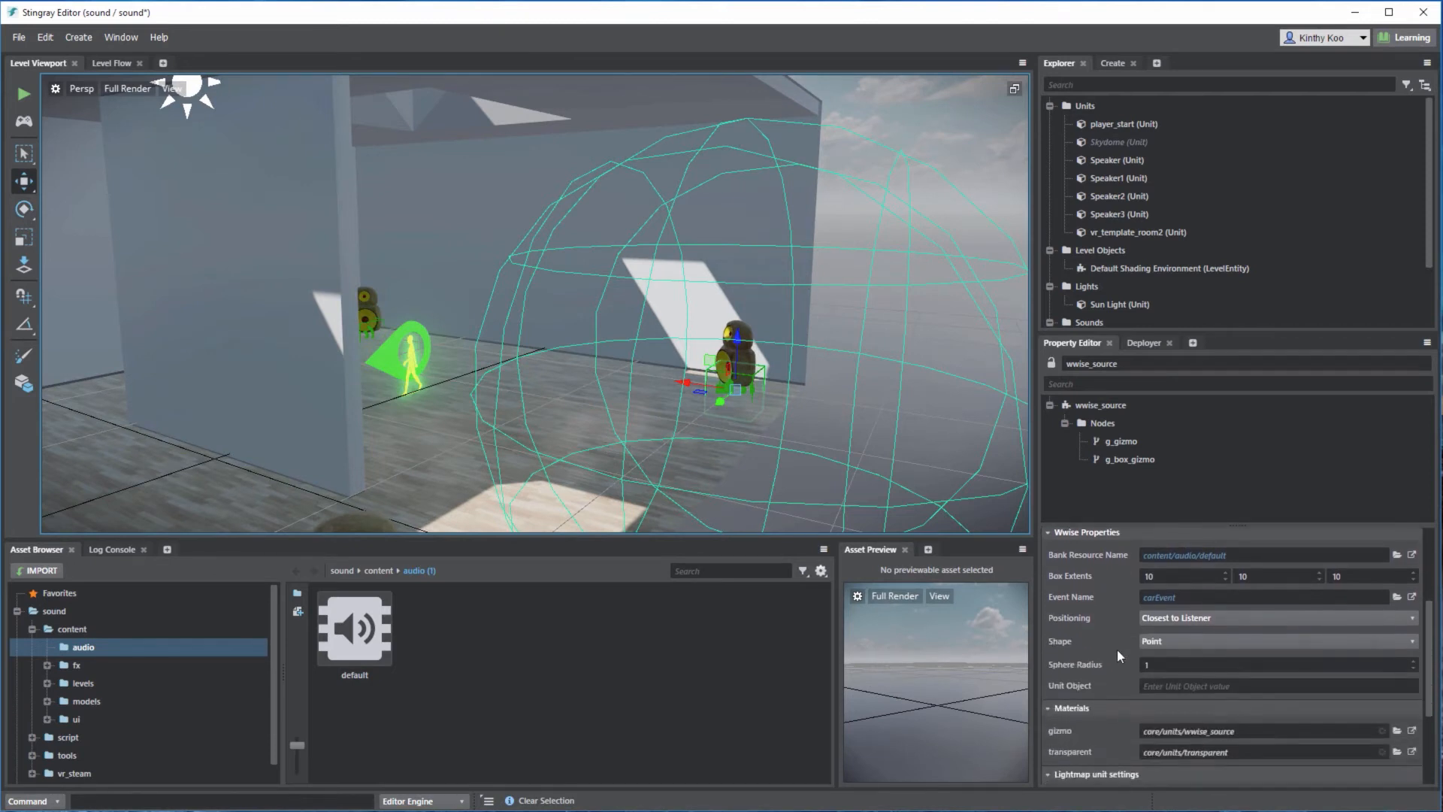
left_click(1158, 643)
left_click(1162, 679)
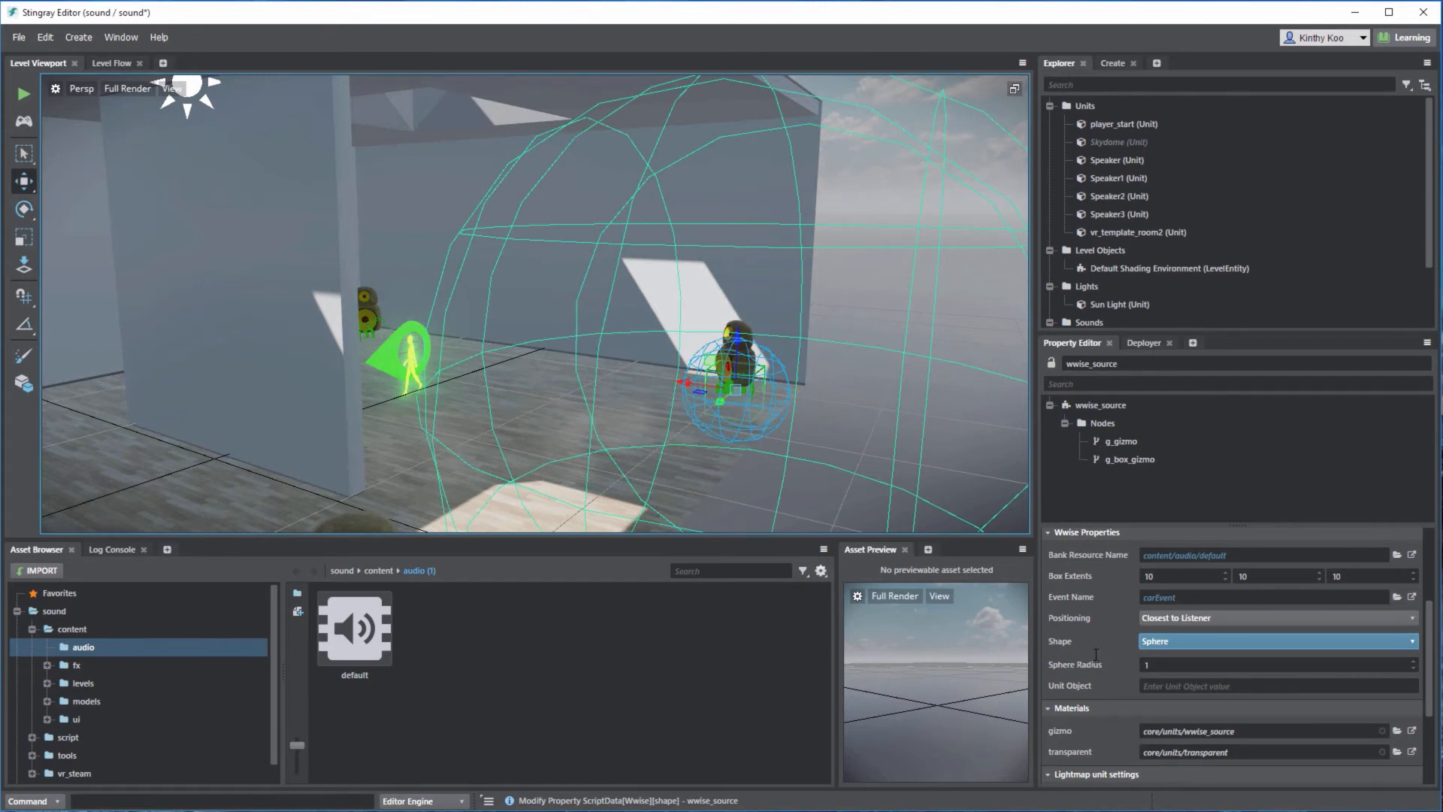
Set the carEvent source's sphere radius to 0.1 and inspect its range around the speaker.
left_click(1174, 666)
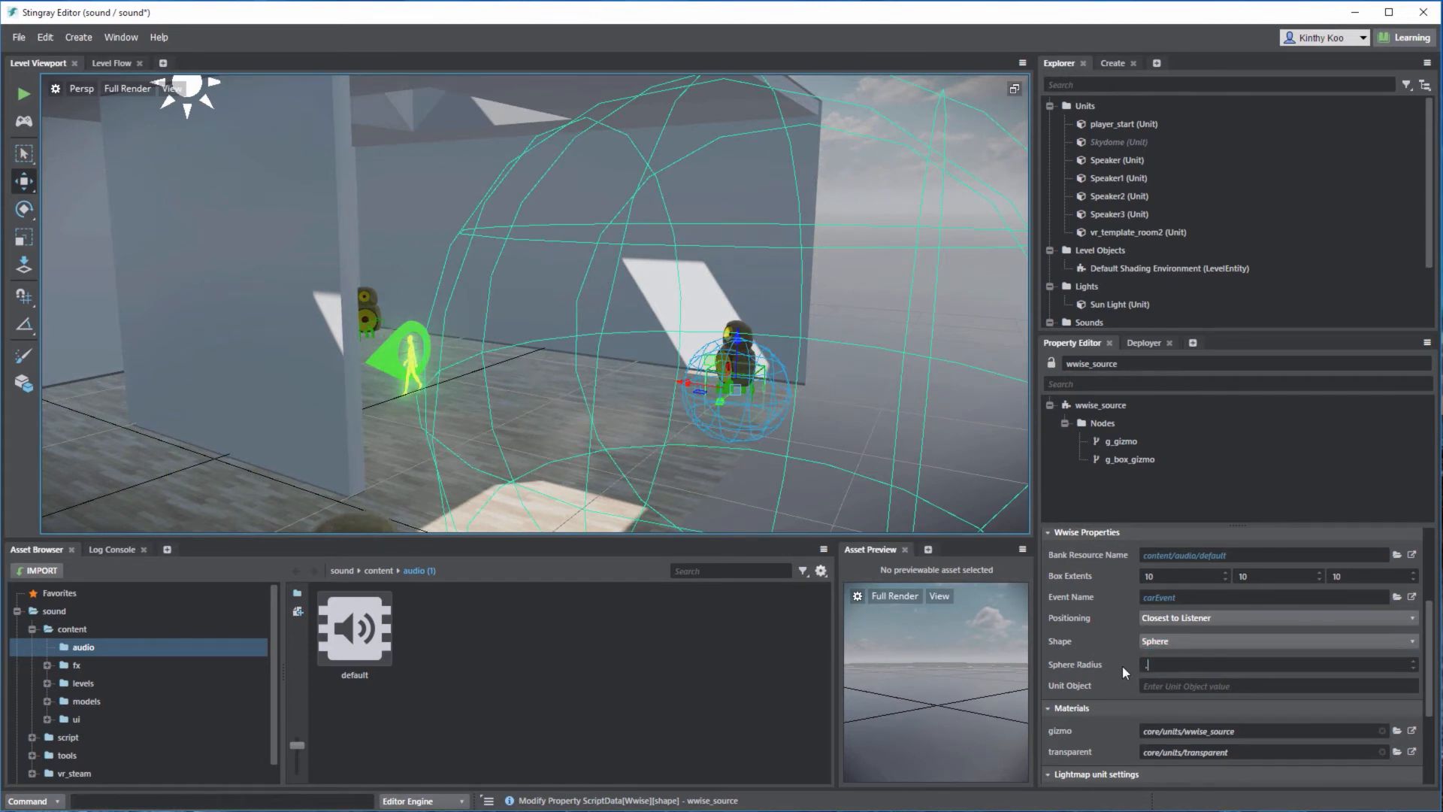
key("Return")
left_click_drag(738, 348, 615, 426, "alt")
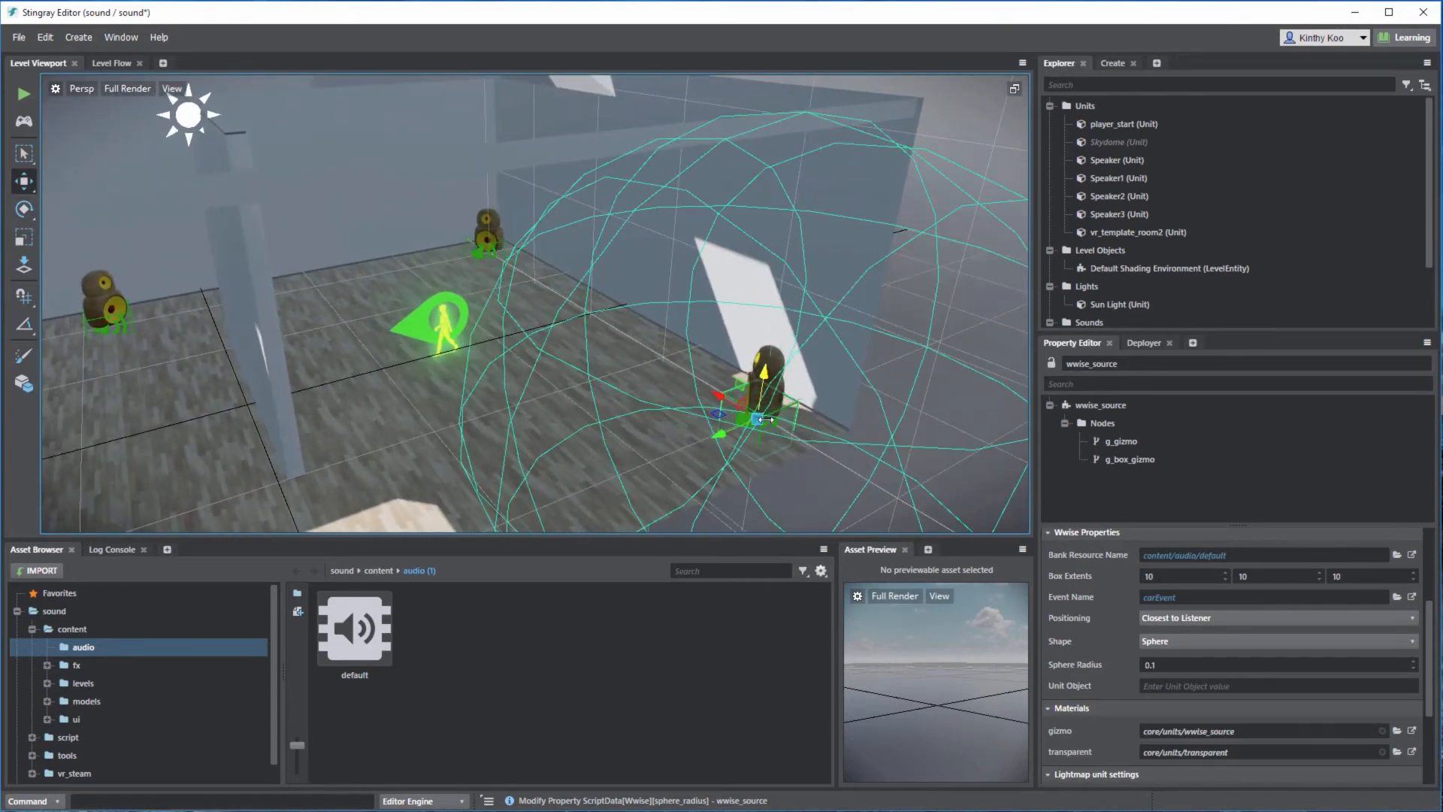
left_click_drag(752, 422, 831, 399, "alt")
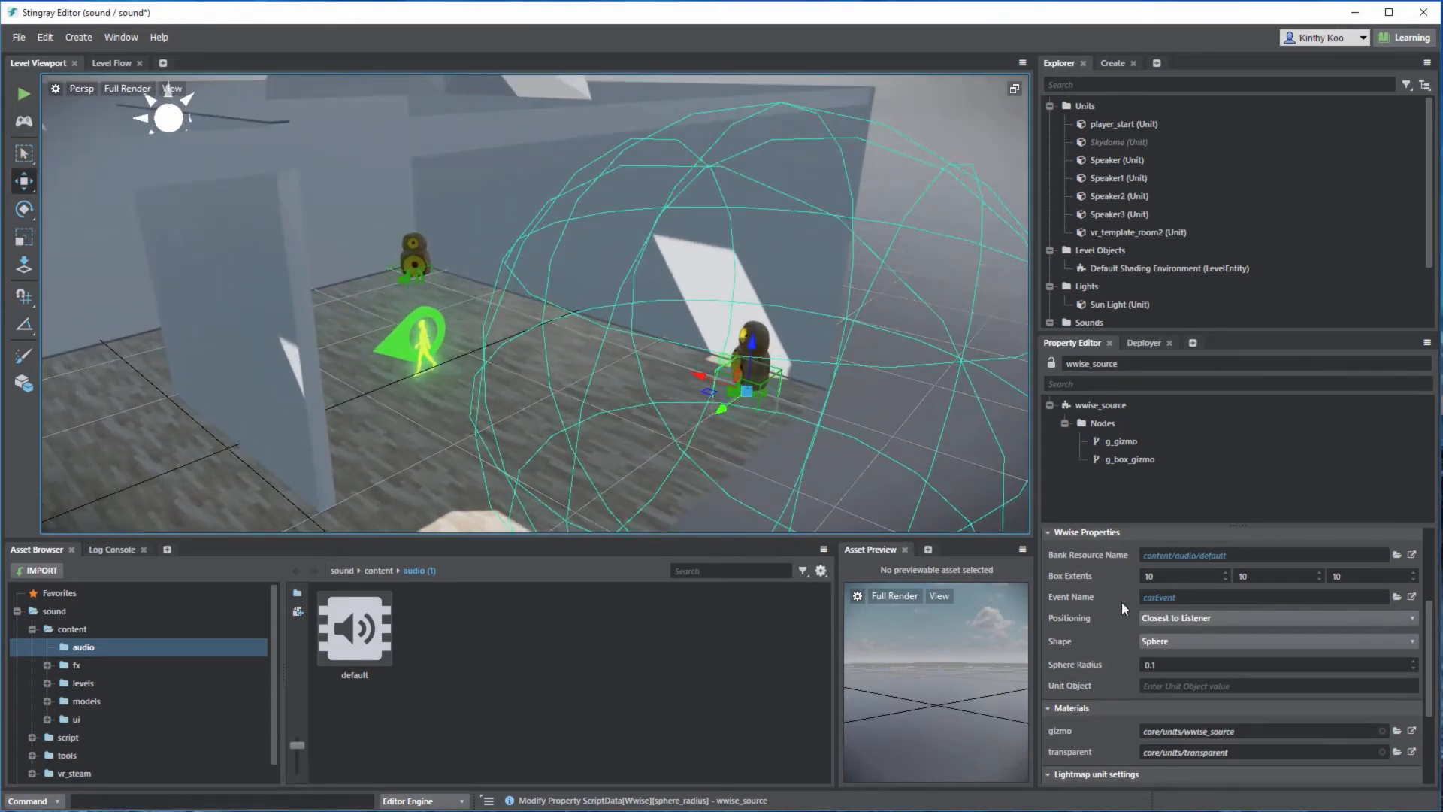
Change the carEvent source's Wwise shape to Box and view the whole box around the room.
left_click(1197, 641)
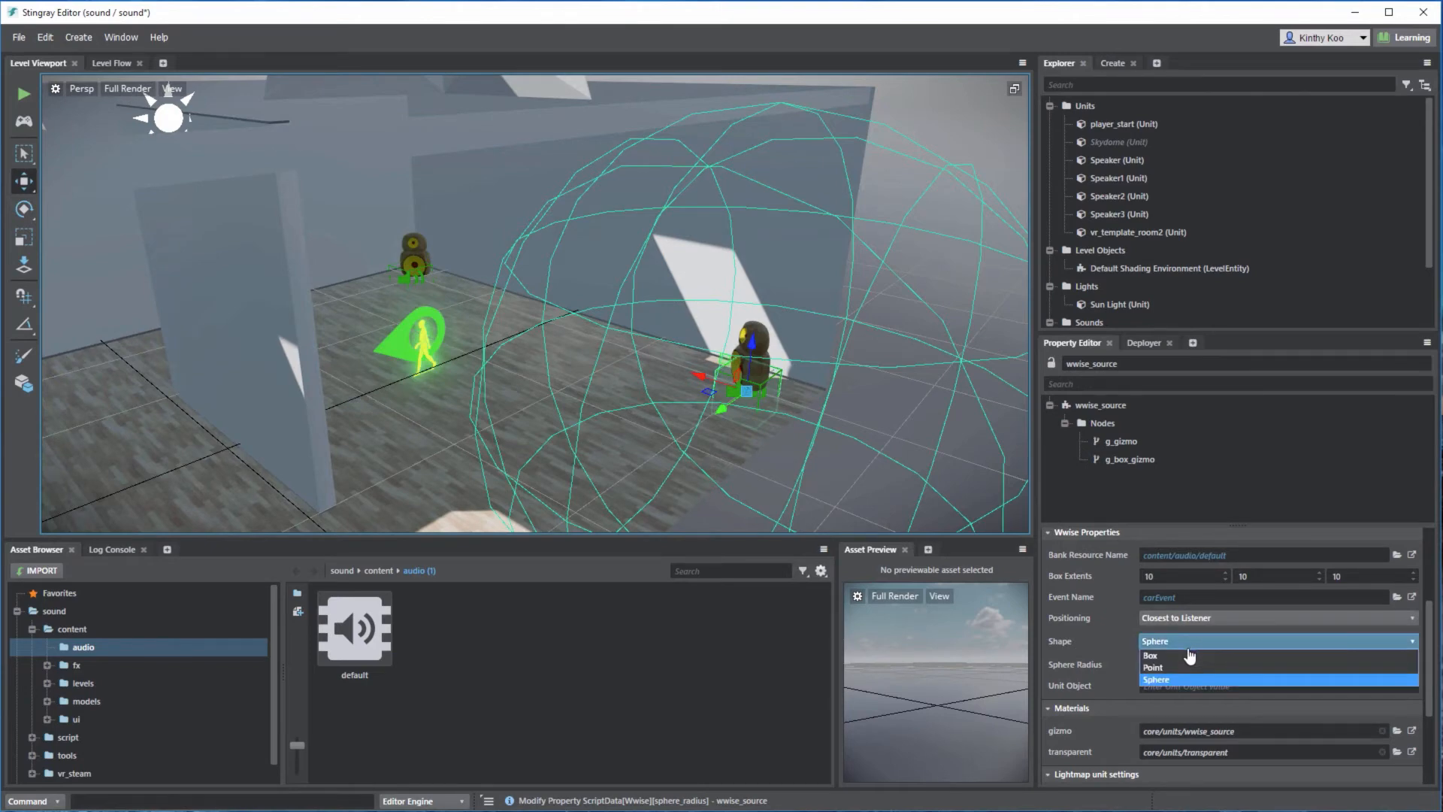
left_click(1188, 655)
scroll(617, 346, "down", 5)
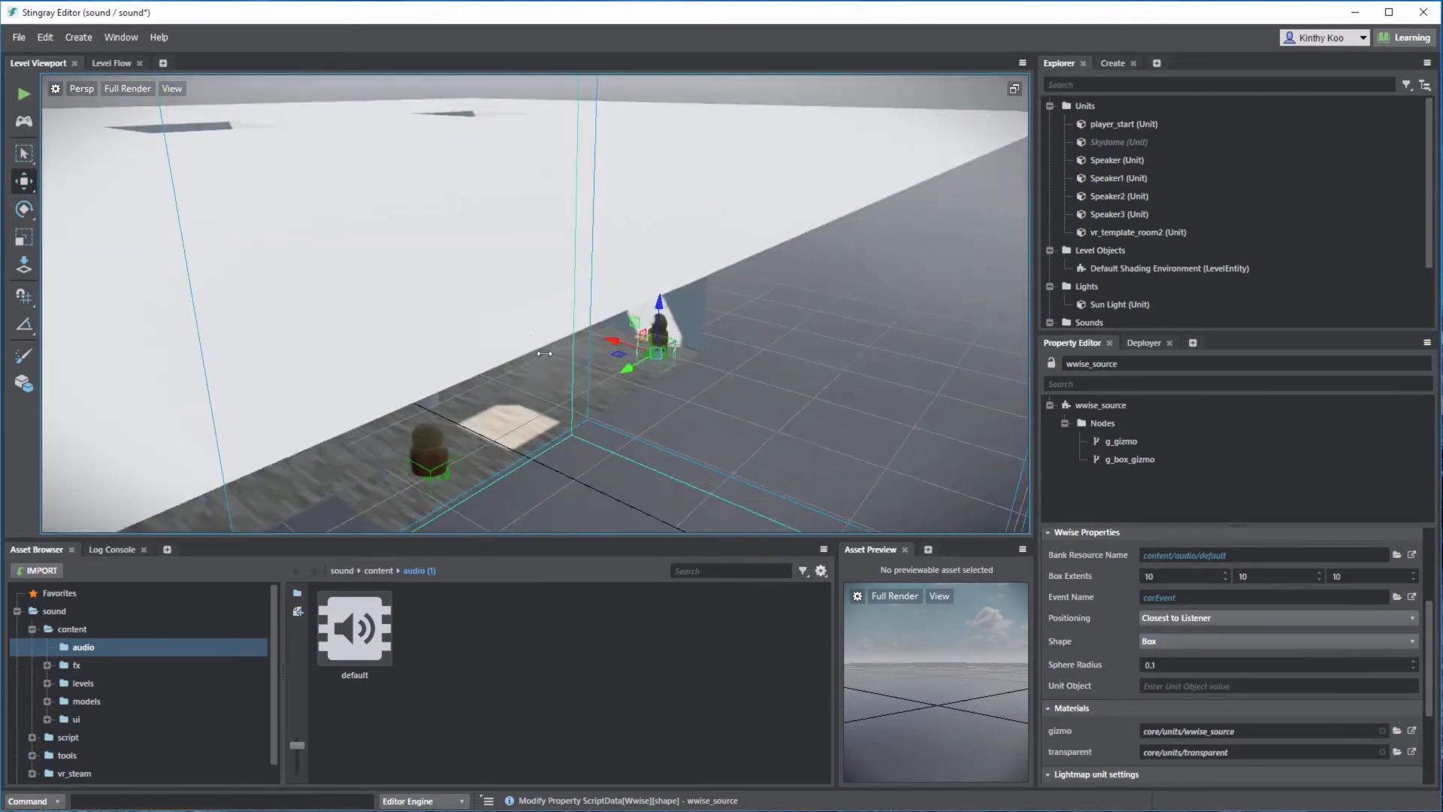
left_click_drag(610, 361, 444, 287, "alt")
scroll(444, 287, "down", 5)
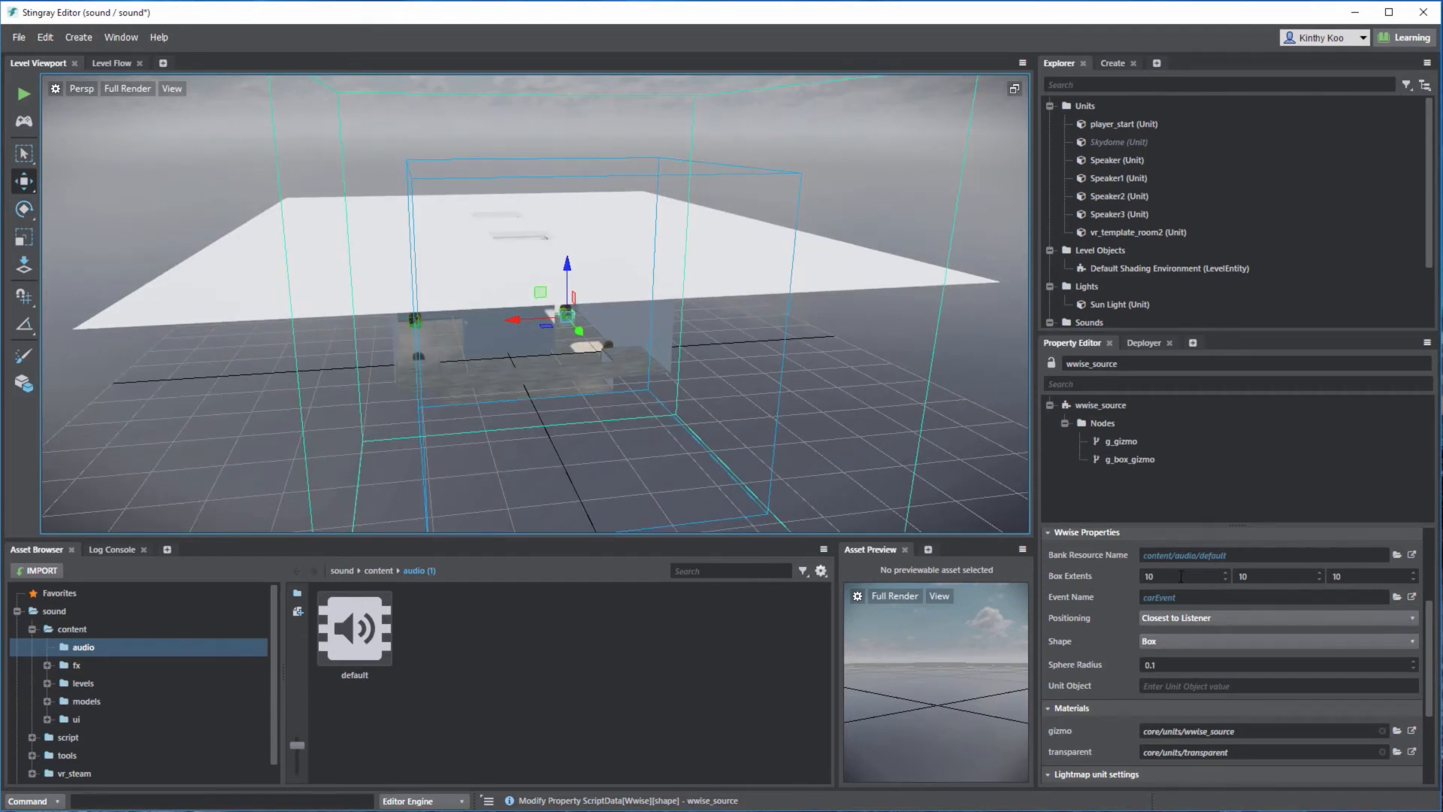
Set the first box extent of the carEvent source to 20 and inspect the stretched box.
double_click(1181, 576)
type("20")
key("Return")
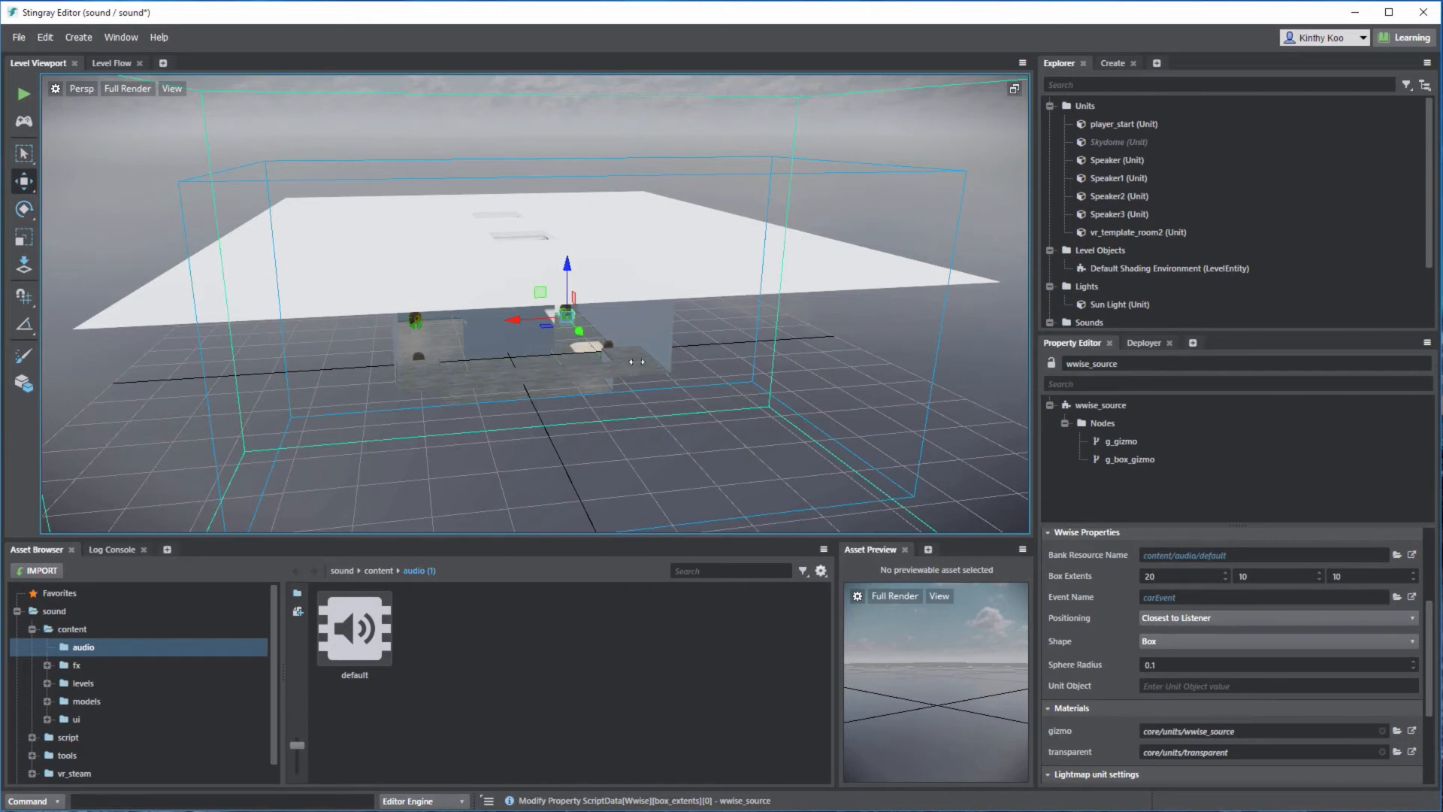
left_click_drag(637, 362, 635, 479, "alt")
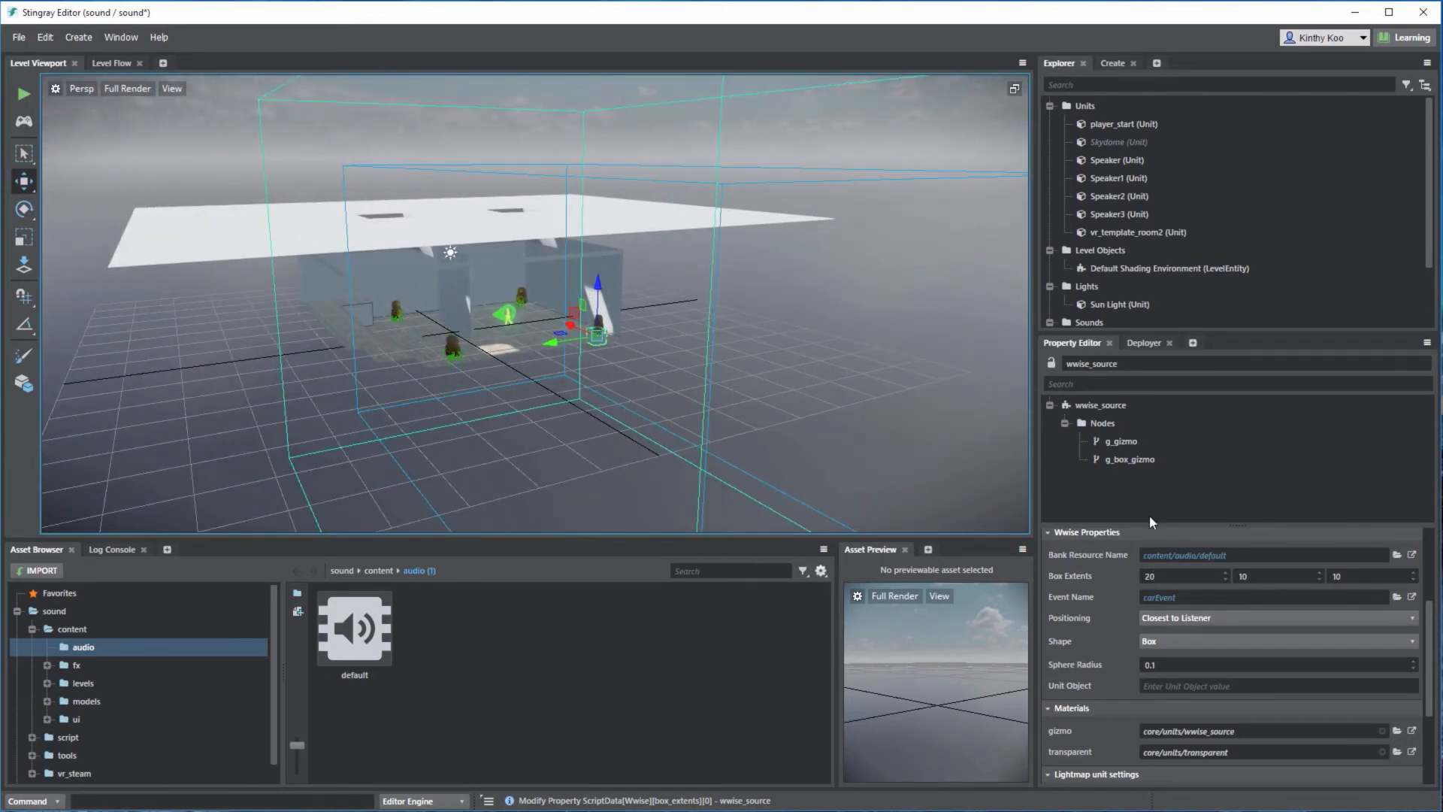
Set all three box extents of the carEvent source to 1 and inspect the box around the speaker.
double_click(1185, 576)
type("1")
double_click(1266, 576)
type("1")
double_click(1364, 576)
type("1")
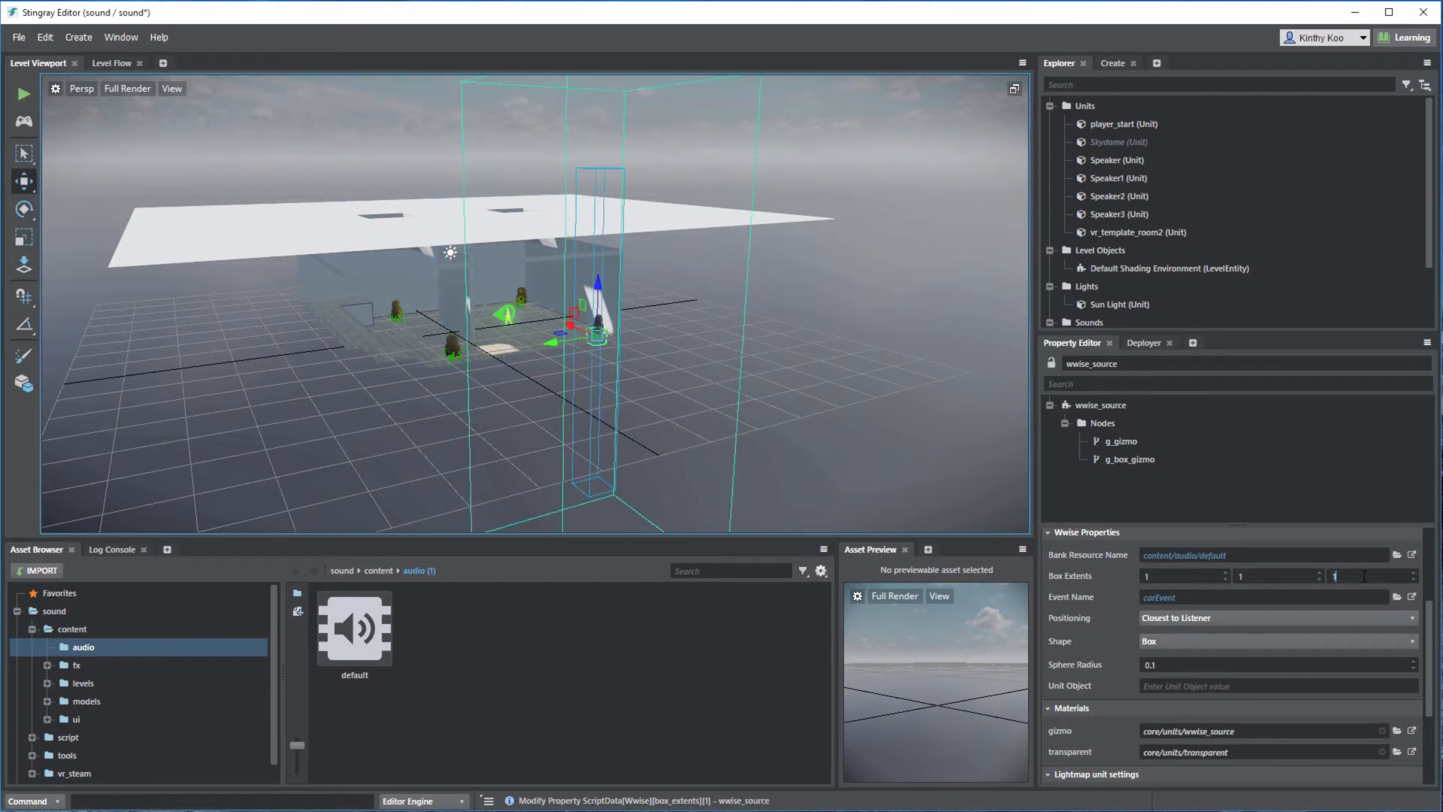
key("Return")
left_click_drag(445, 326, 634, 330, "alt")
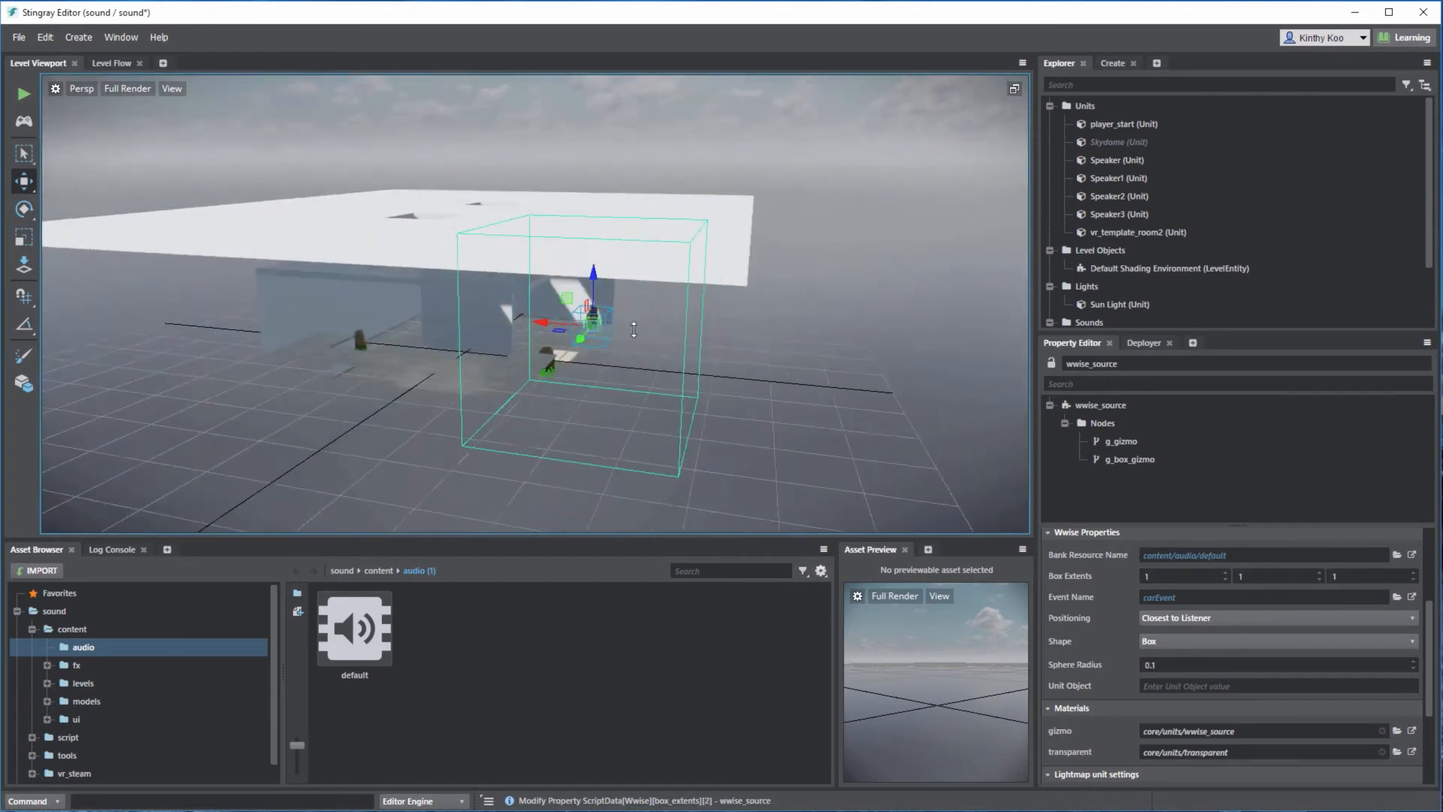
right_click_drag(633, 330, 1113, 452, "alt")
left_click_drag(797, 376, 335, 329, "alt")
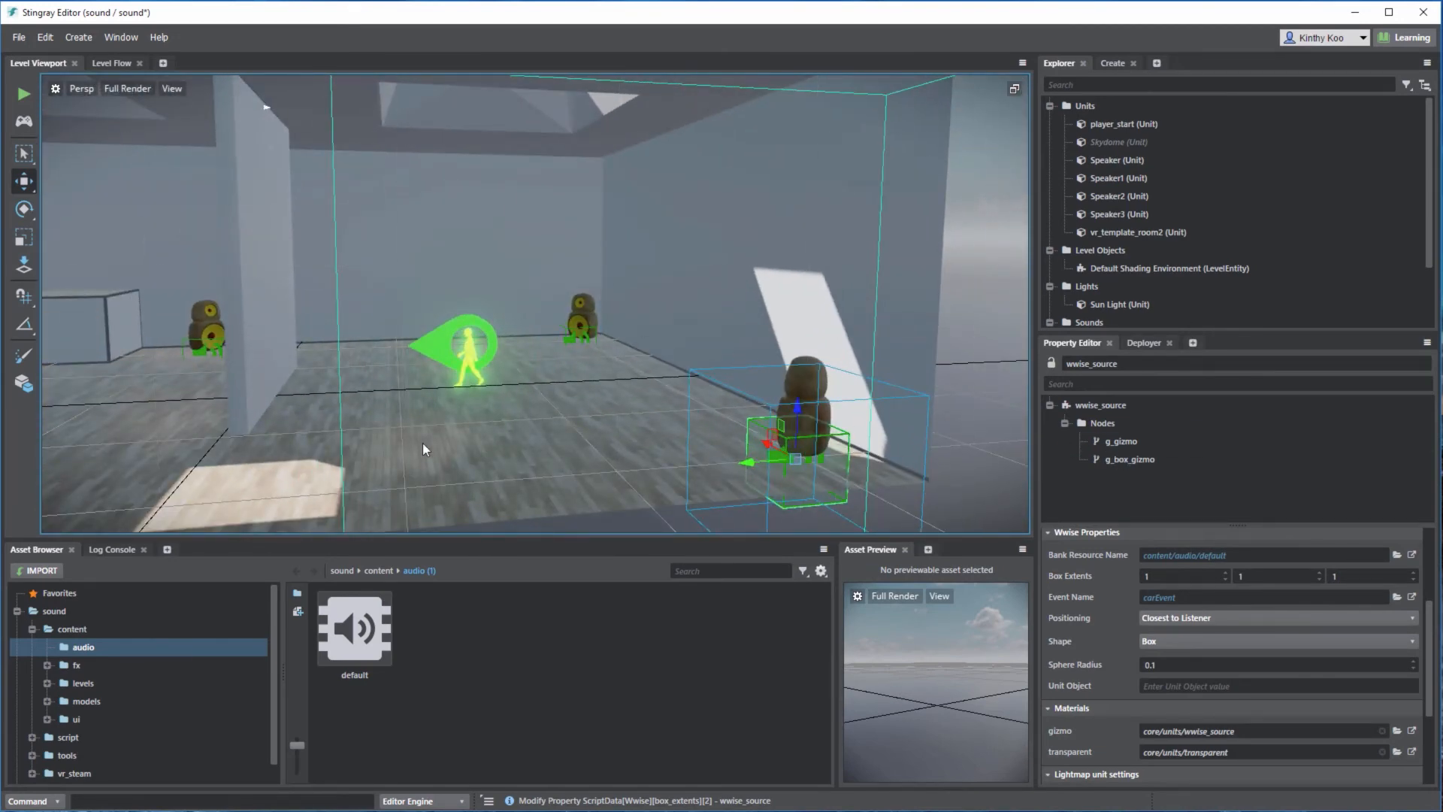
left_click_drag(422, 443, 680, 515, "alt")
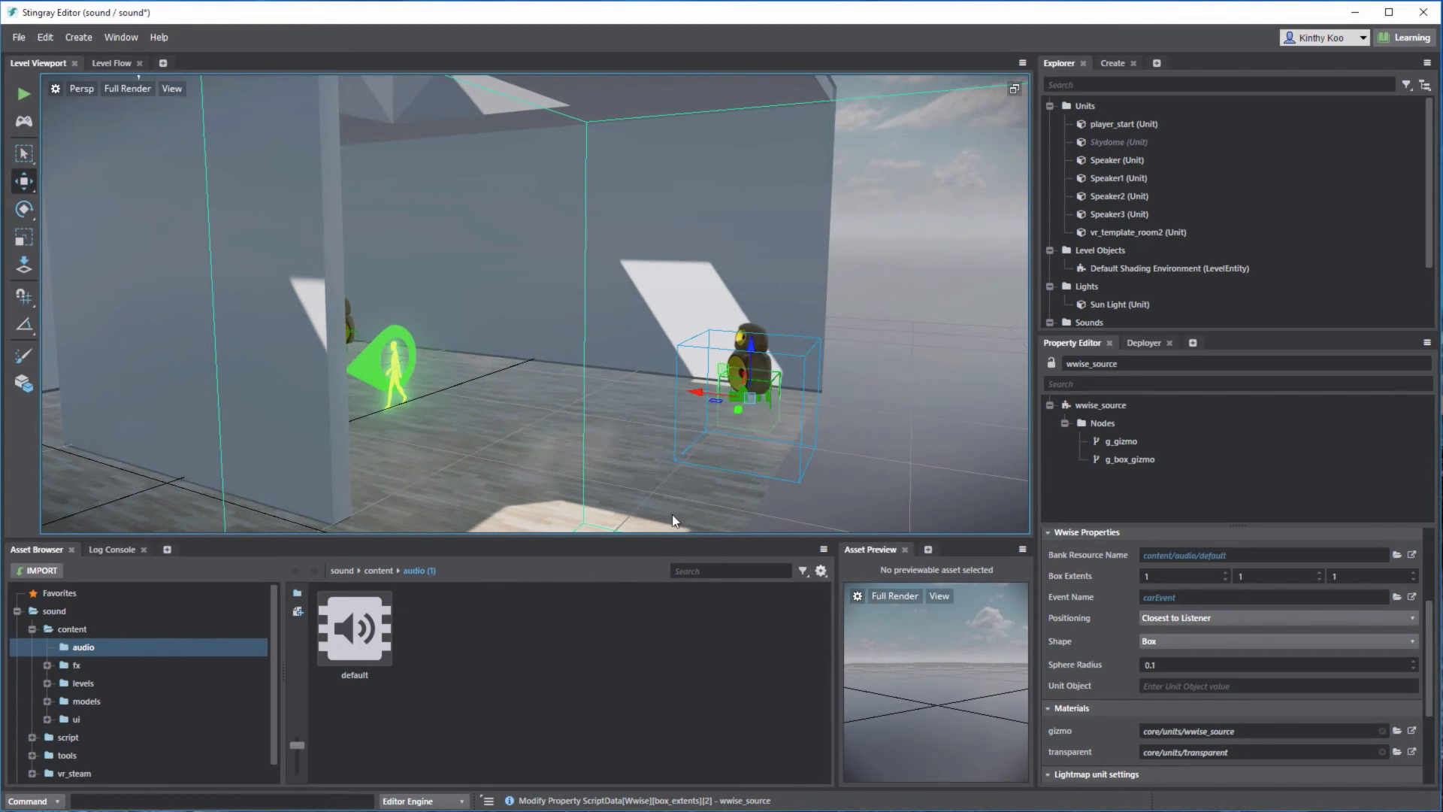